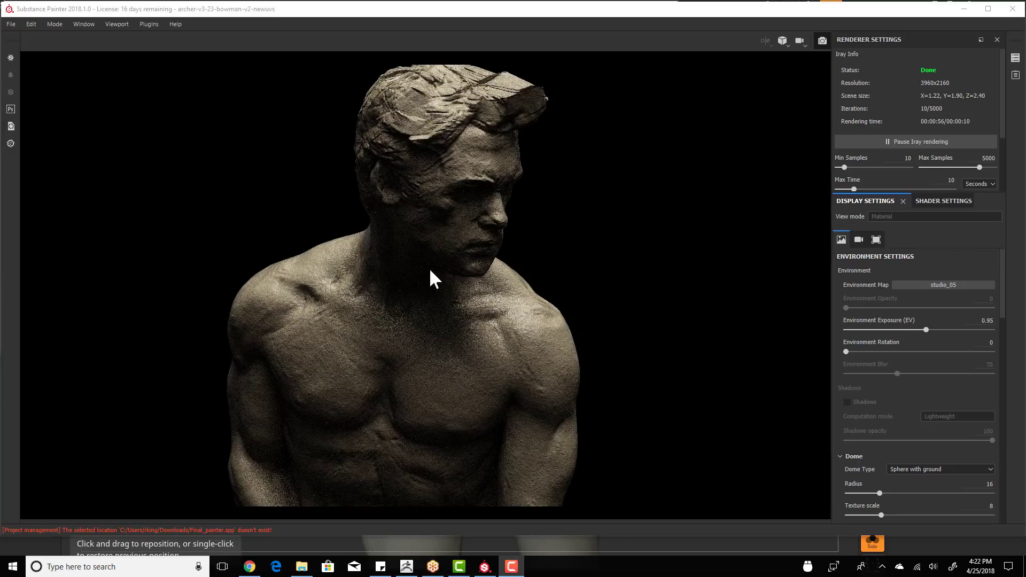
- Return from rendering to painting mode and hide the clay-rk_1 folder
{"action": "left_click", "coordinate": [53, 18]}
{"action": "left_click", "coordinate": [55, 33]}
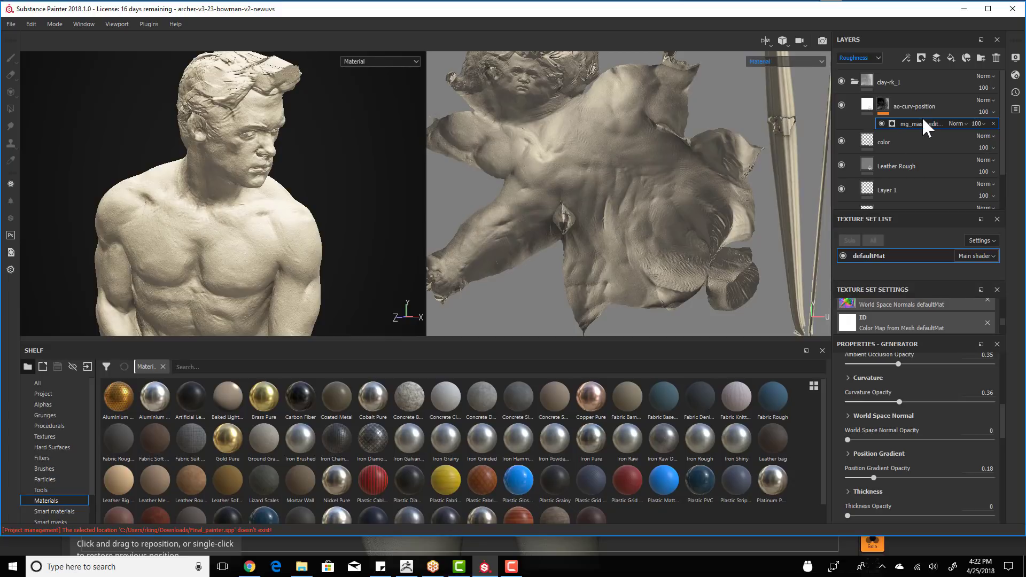
{"action": "left_click", "coordinate": [842, 80]}
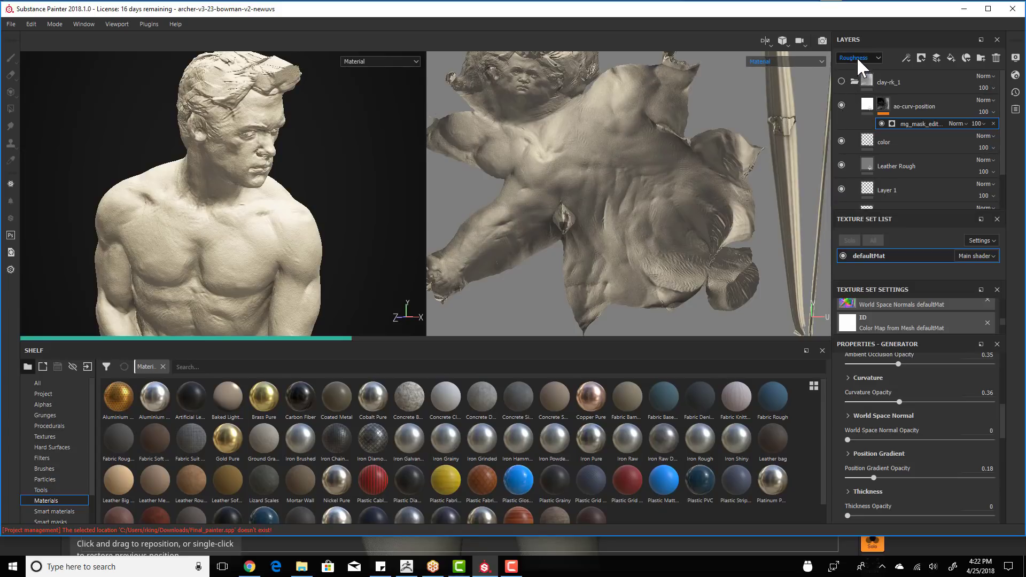
- Display the layer stack in the Base Color channel, collapse the clay-rk_1 folder and hide Fill layer 1
{"action": "left_click", "coordinate": [857, 57]}
{"action": "left_click", "coordinate": [855, 66]}
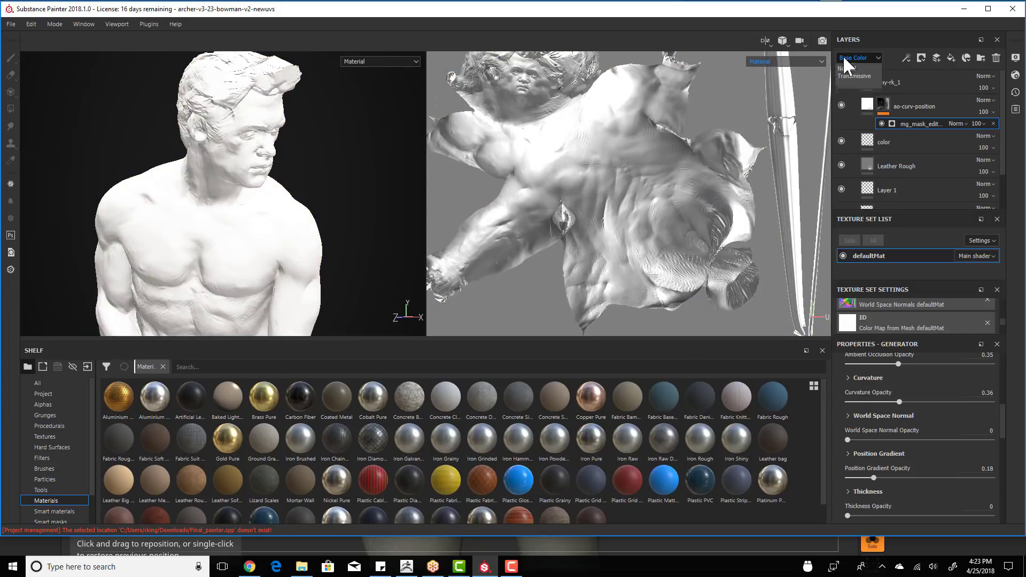
{"action": "left_click", "coordinate": [842, 55]}
{"action": "left_click", "coordinate": [856, 66]}
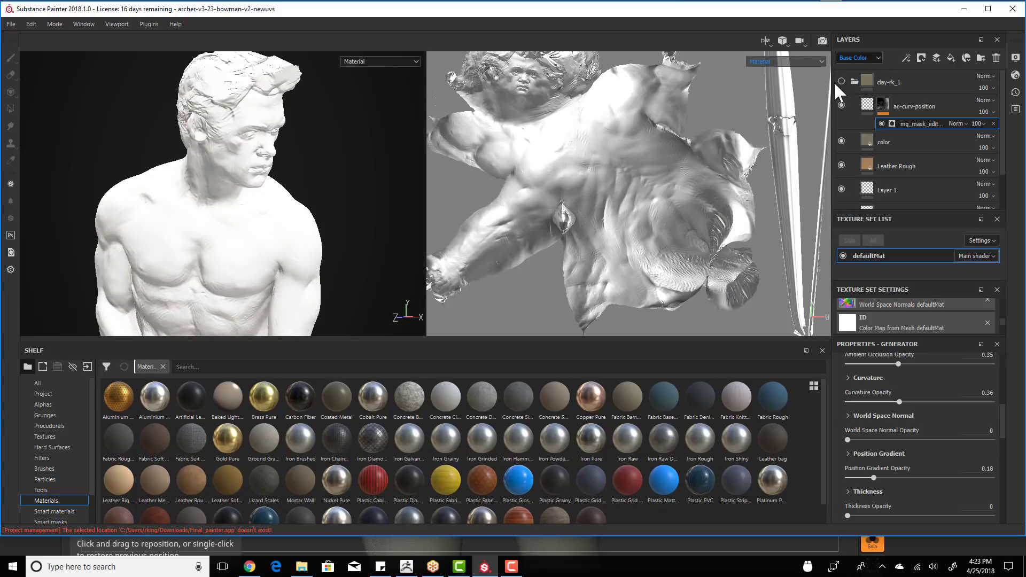
{"action": "left_click", "coordinate": [854, 80]}
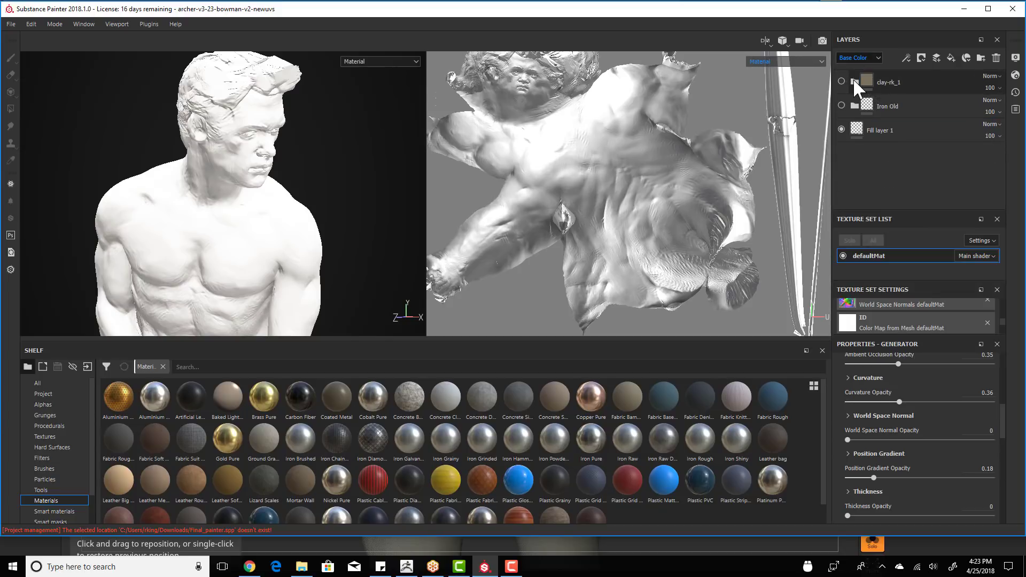
{"action": "left_click", "coordinate": [841, 129]}
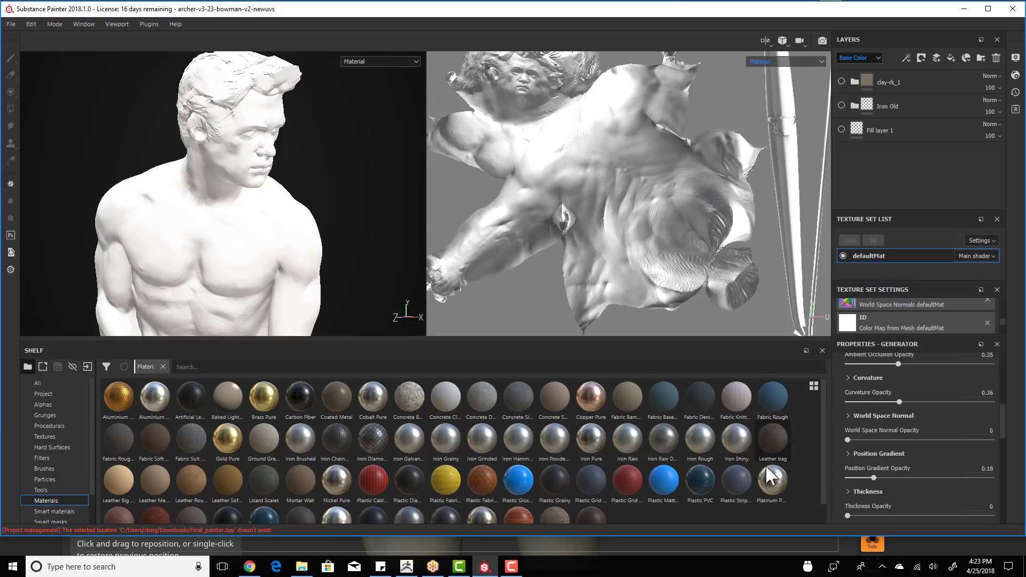
- Extend the application window downward and list the smart materials in the shelf
{"action": "left_click_drag", "start_coordinate": [729, 537], "coordinate": [736, 556]}
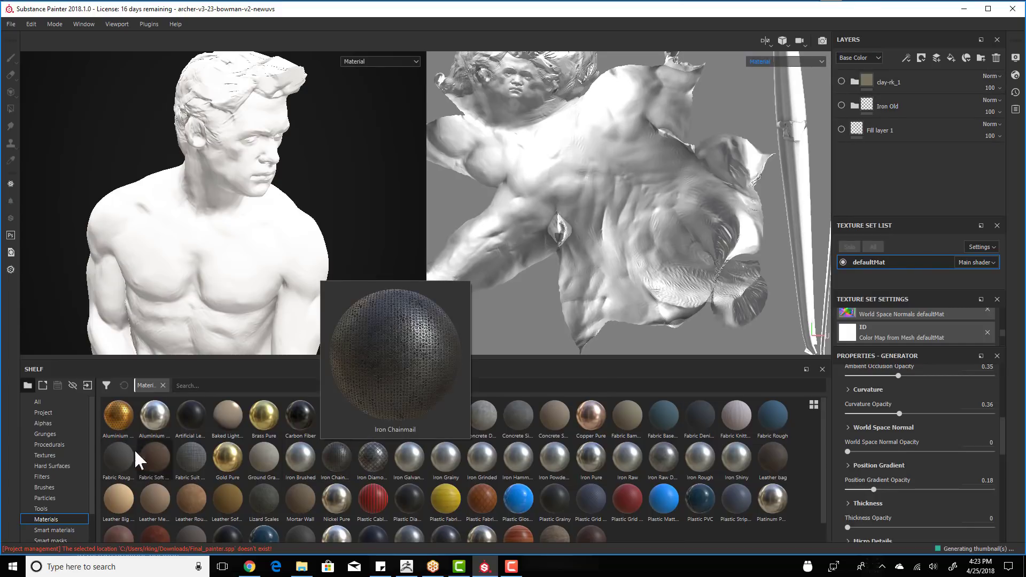
{"action": "left_click", "coordinate": [62, 531]}
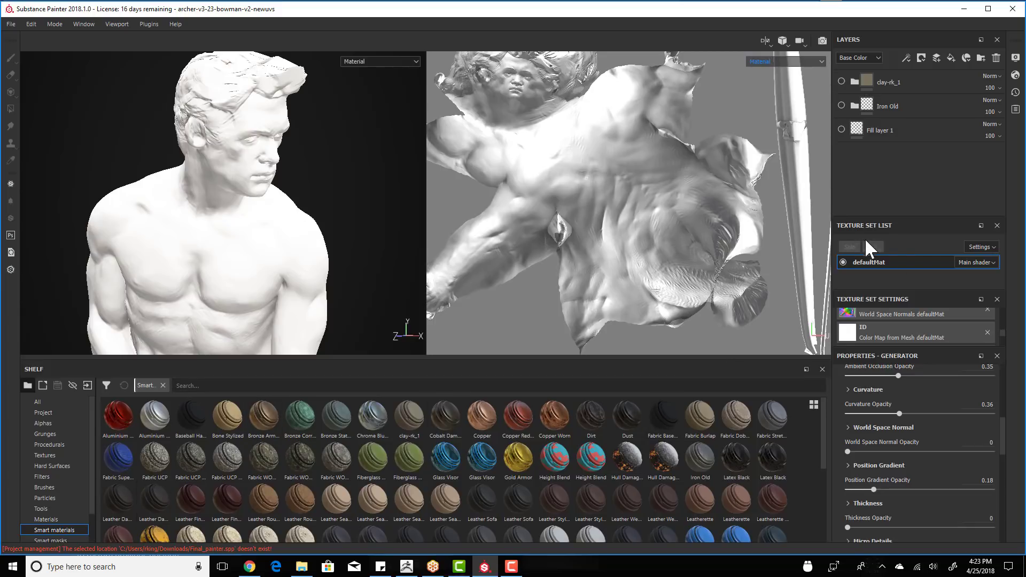
- Make the texture set settings area taller and review defaultMat's size, channels and mesh maps
{"action": "scroll", "coordinate": [916, 317], "scroll_direction": "up", "scroll_amount": 3}
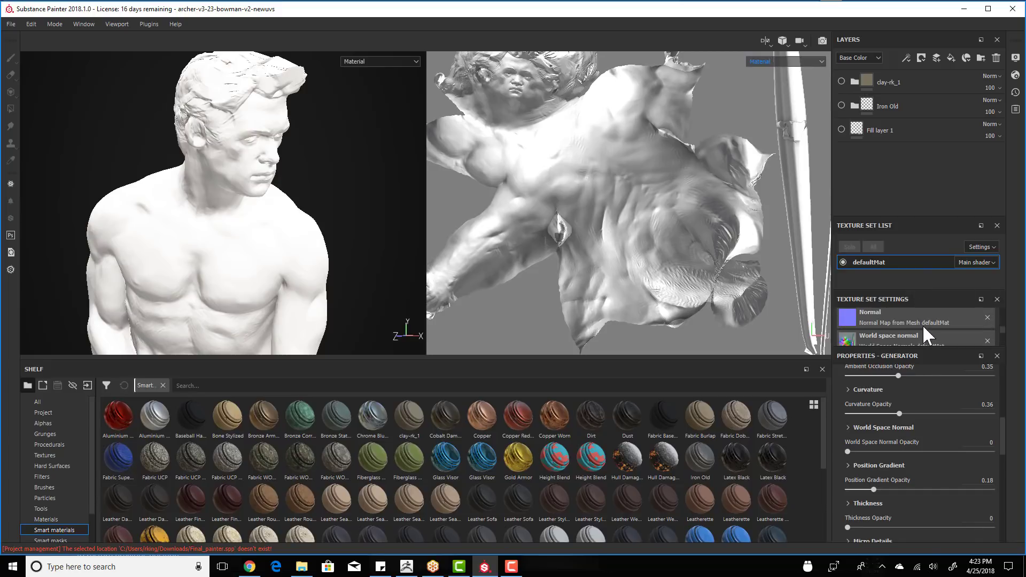
{"action": "left_click_drag", "start_coordinate": [922, 347], "coordinate": [923, 428]}
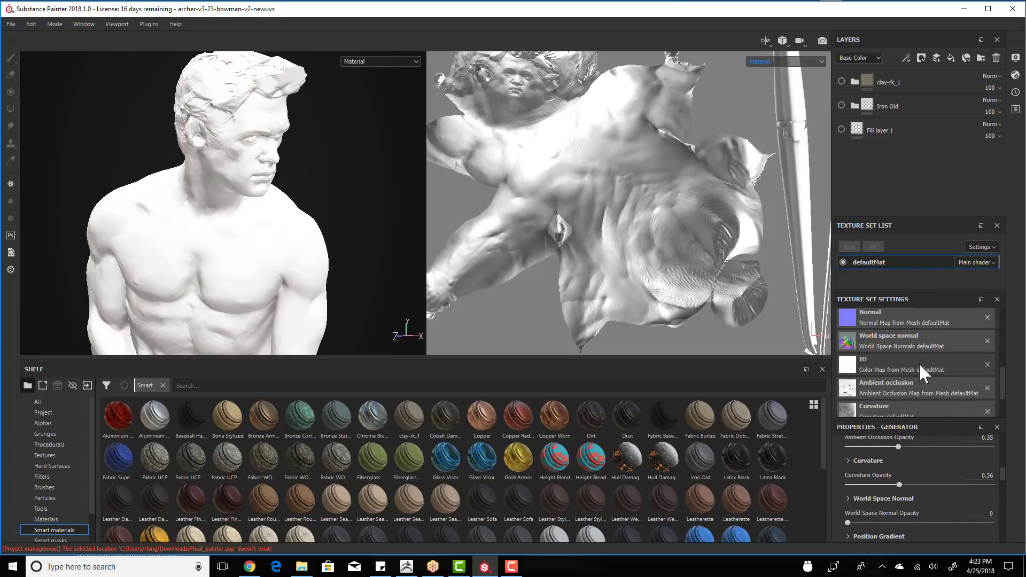
{"action": "scroll", "coordinate": [918, 362], "scroll_direction": "up", "scroll_amount": 5}
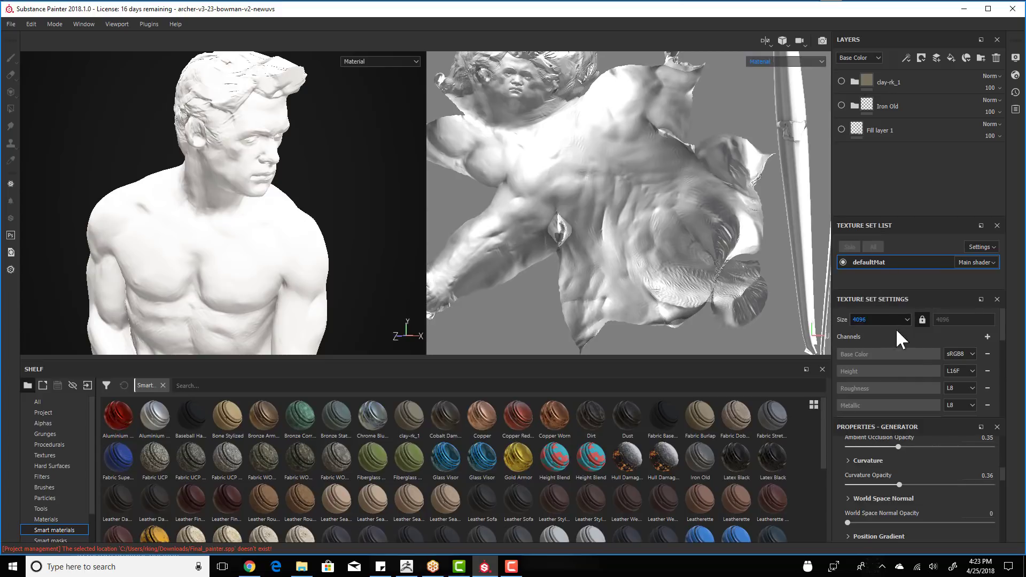
{"action": "scroll", "coordinate": [920, 360], "scroll_direction": "down", "scroll_amount": 6}
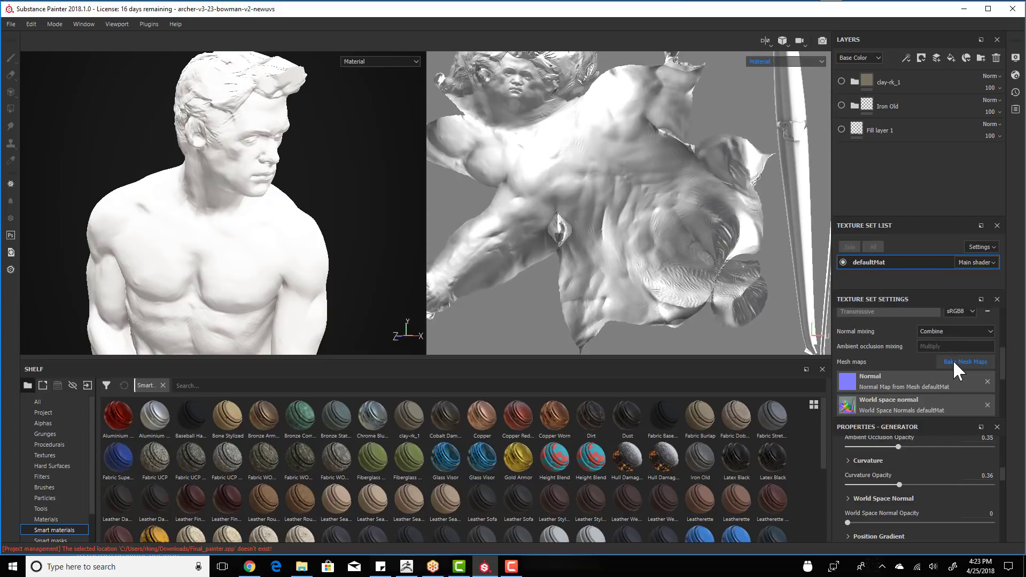
- Review the mesh map baking parameters, including Use Low Poly Mesh as High Poly Mesh, and close them without baking
{"action": "left_click", "coordinate": [954, 362]}
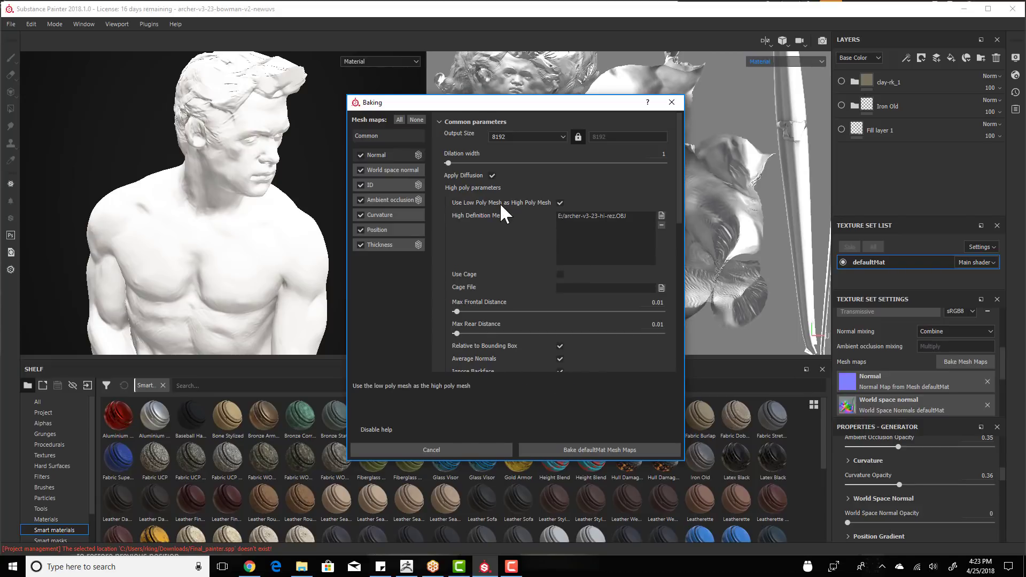
{"action": "left_click", "coordinate": [559, 202]}
{"action": "left_click", "coordinate": [672, 102]}
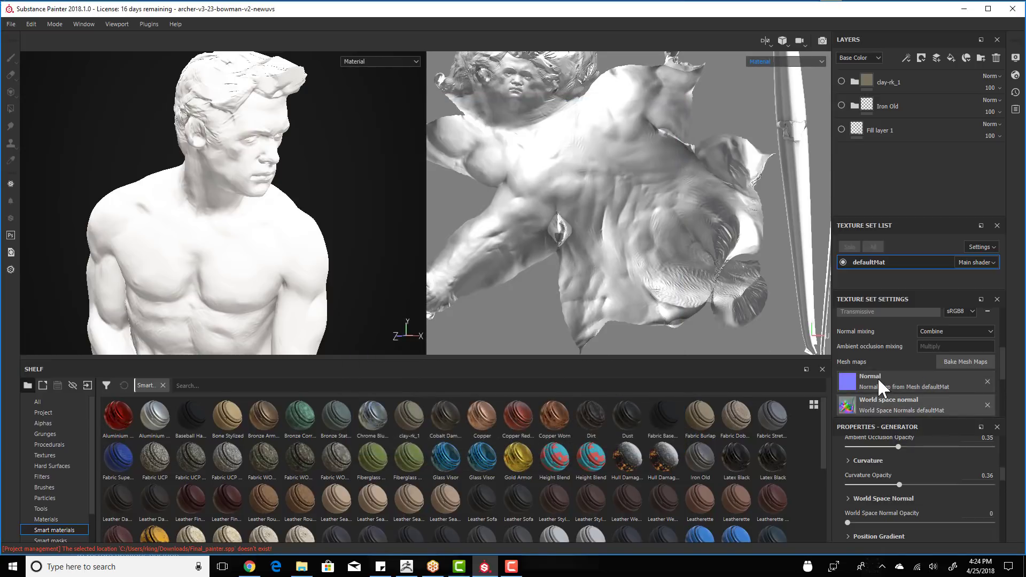
- Examine the previews of the project's baked mesh maps, including thickness, ambient occlusion and curvature
{"action": "scroll", "coordinate": [850, 378], "scroll_direction": "down", "scroll_amount": 4}
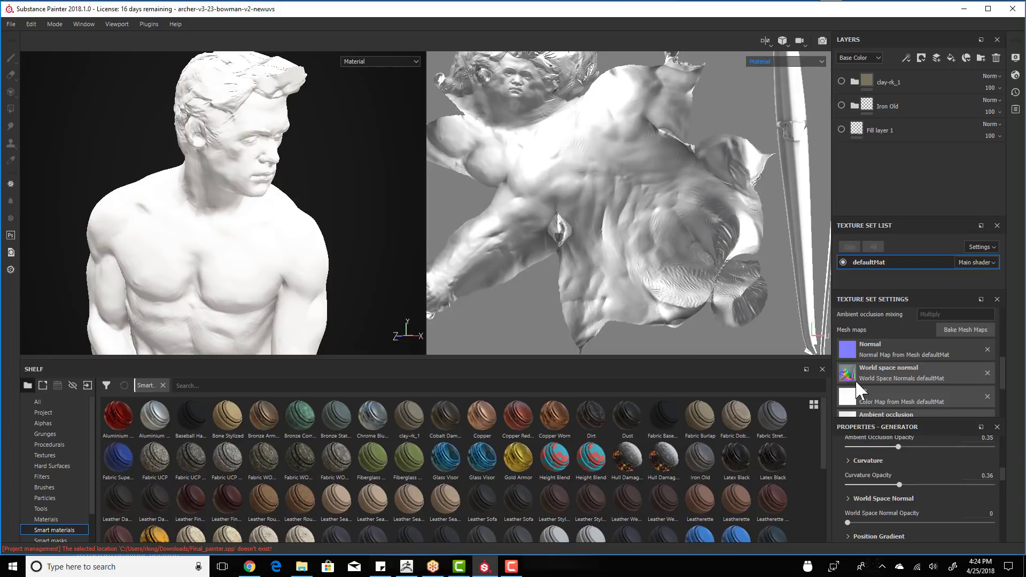
{"action": "scroll", "coordinate": [866, 380], "scroll_direction": "down", "scroll_amount": 3}
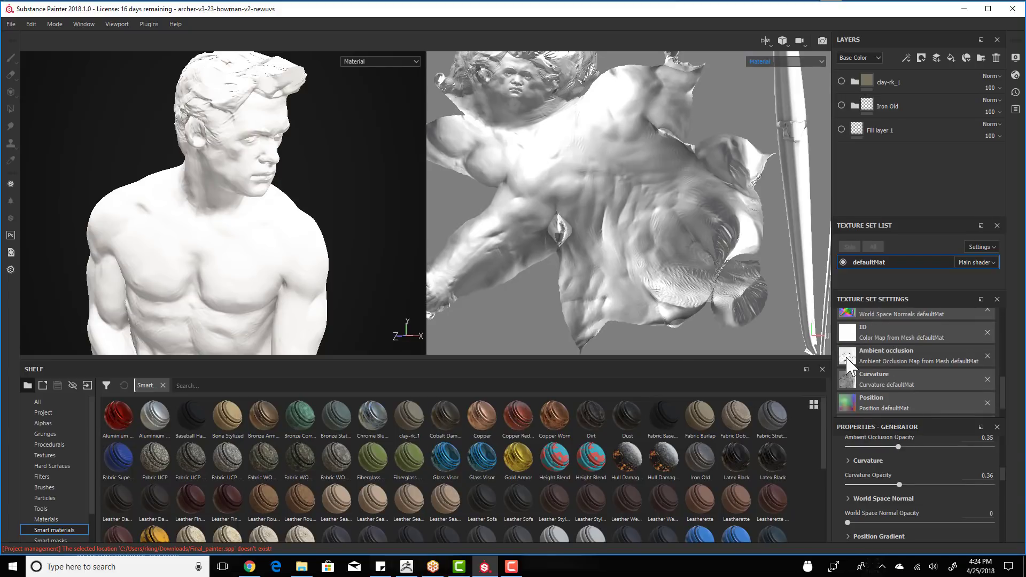
{"action": "left_click", "coordinate": [848, 352]}
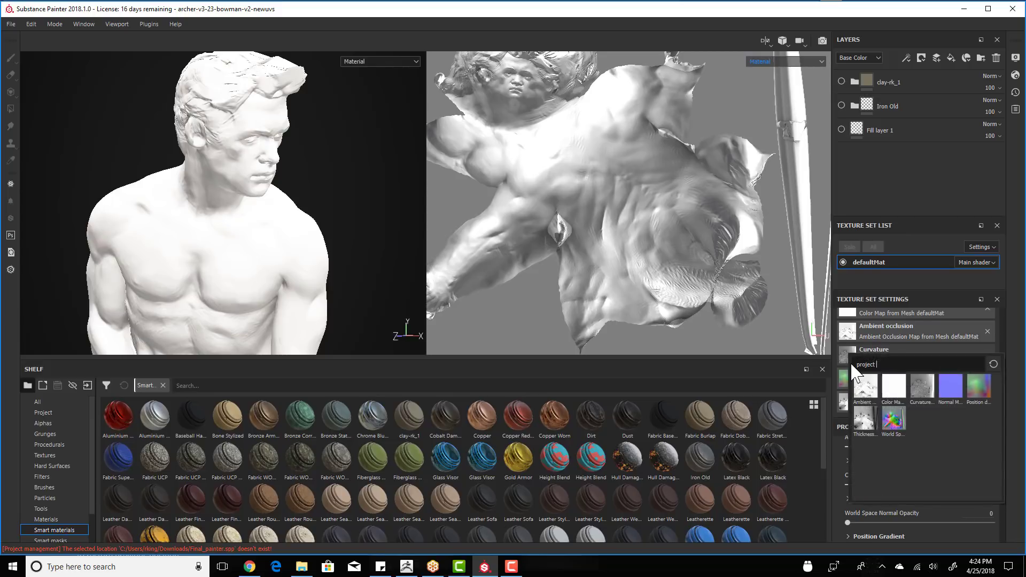
{"action": "mouse_move", "coordinate": [928, 389]}
{"action": "mouse_move", "coordinate": [866, 426]}
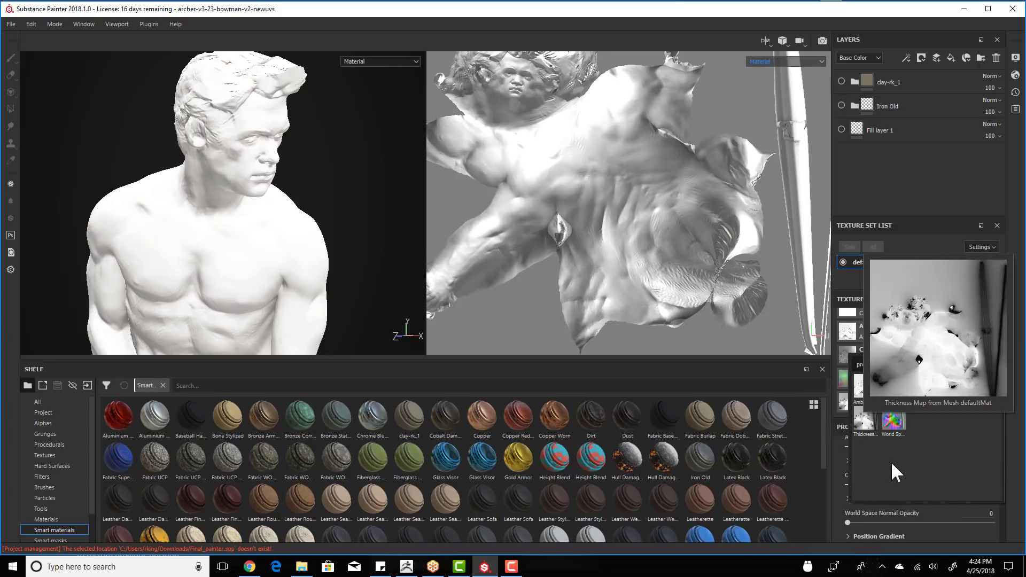
{"action": "mouse_move", "coordinate": [870, 394]}
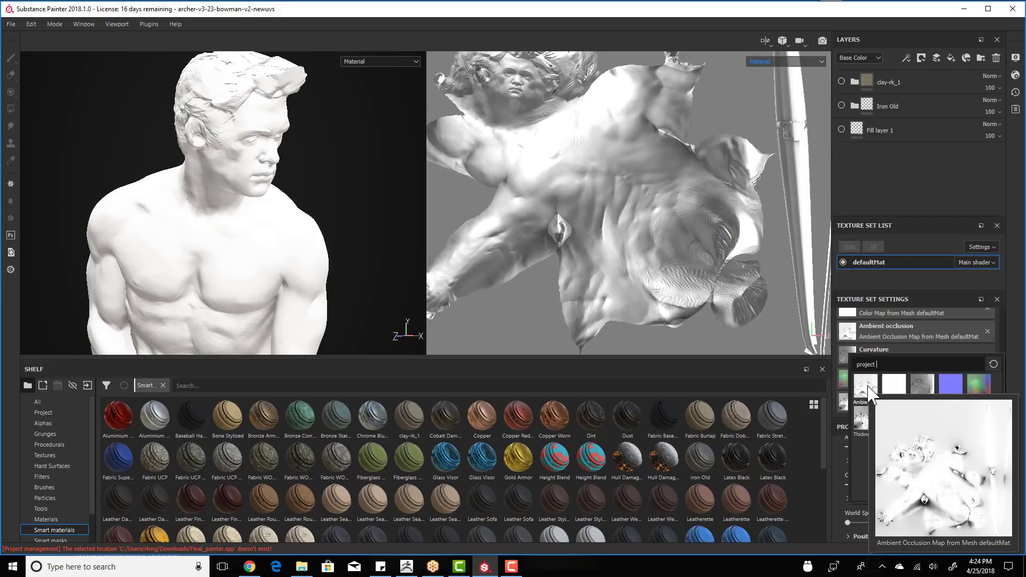
{"action": "left_click", "coordinate": [920, 383]}
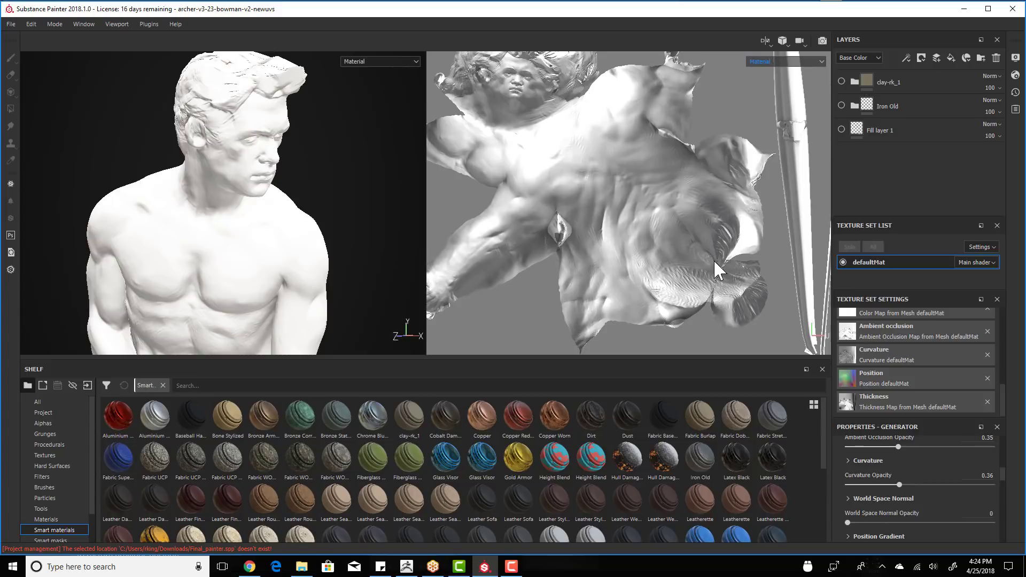
- Mark the striped region of the UV layout in red on a screen sketch, and close the sketch
{"action": "key", "text": "super+w"}
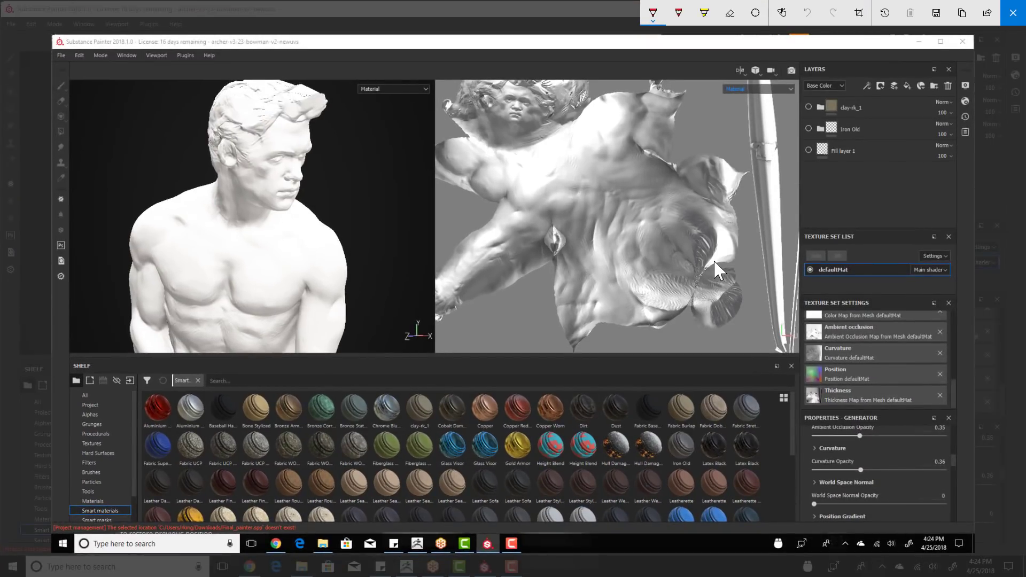
{"action": "mouse_move", "coordinate": [665, 275]}
{"action": "left_mouse_down"}
{"action": "mouse_move", "coordinate": [719, 255]}
{"action": "mouse_move", "coordinate": [666, 318]}
{"action": "left_mouse_up"}
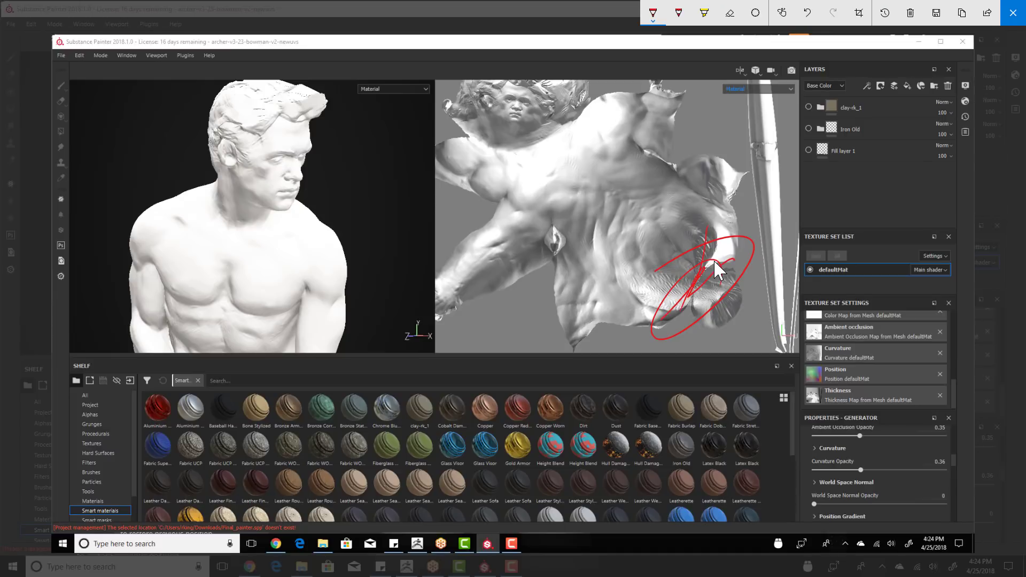
{"action": "key", "text": "alt+F4"}
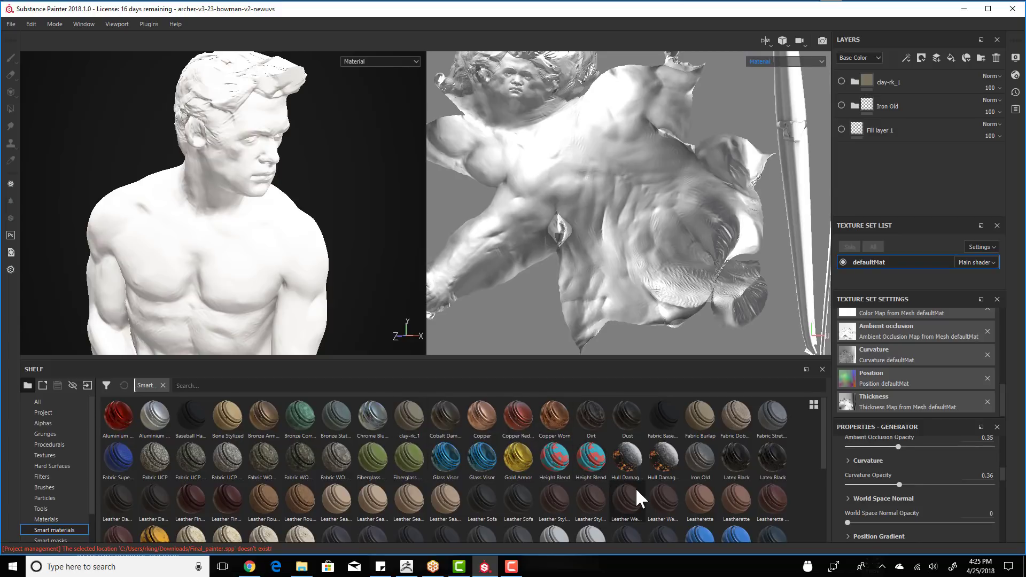
- Browse the leather smart materials and apply Leather Seat Old and Dirty to the archer model
{"action": "scroll", "coordinate": [816, 436], "scroll_direction": "down", "scroll_amount": 5}
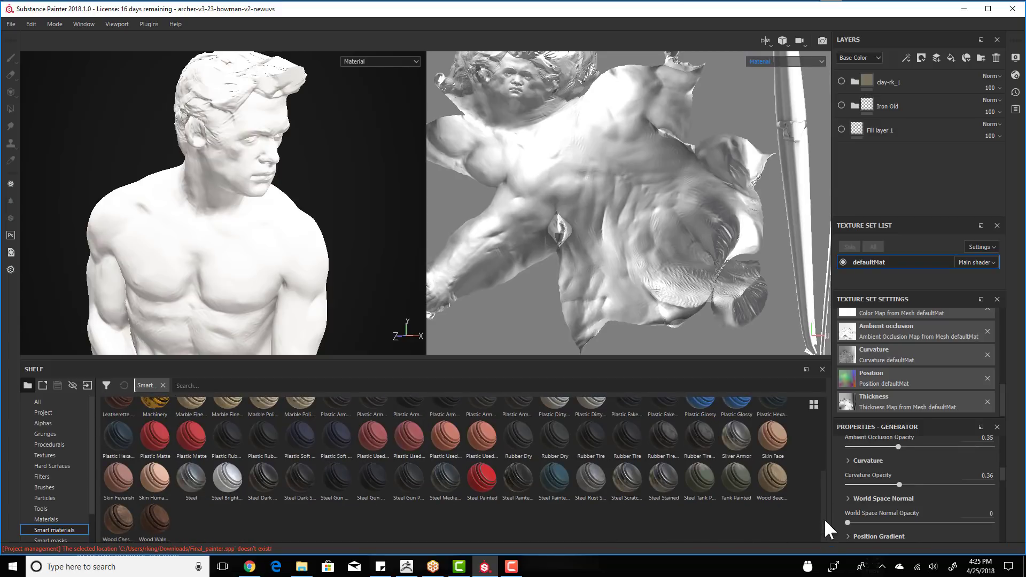
{"action": "left_click_drag", "start_coordinate": [823, 496], "coordinate": [822, 443]}
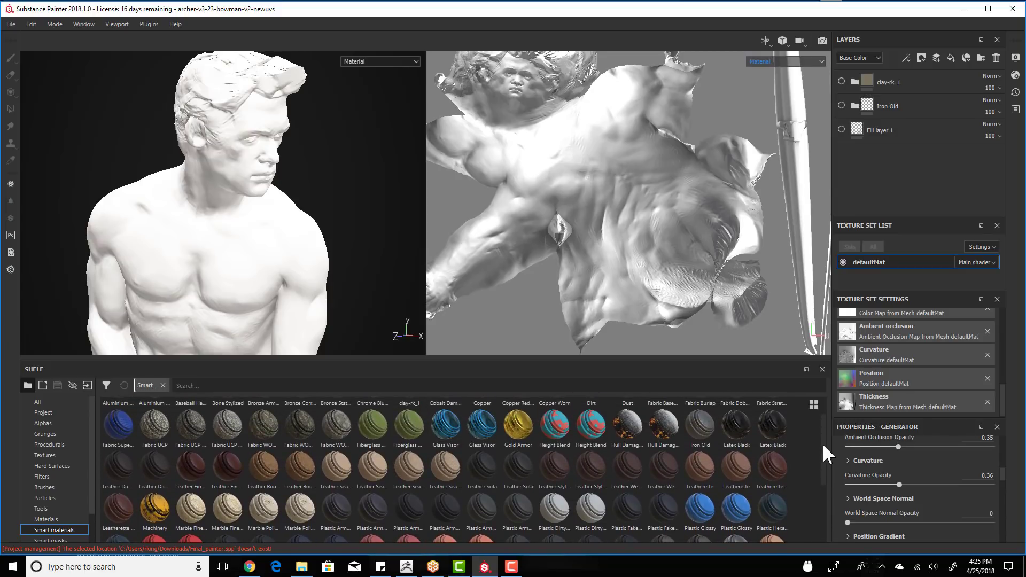
{"action": "mouse_move", "coordinate": [778, 456]}
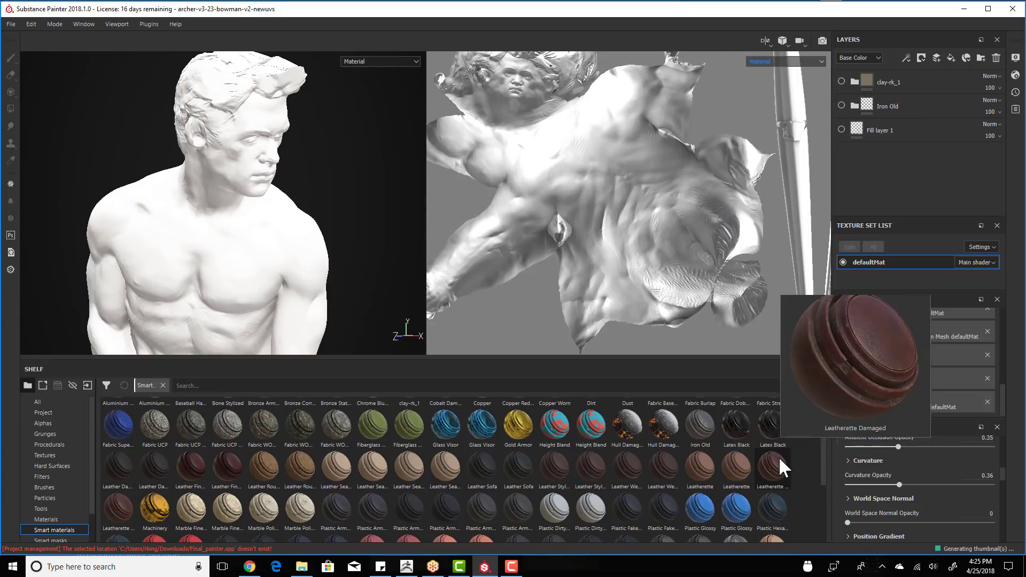
{"action": "mouse_move", "coordinate": [720, 471]}
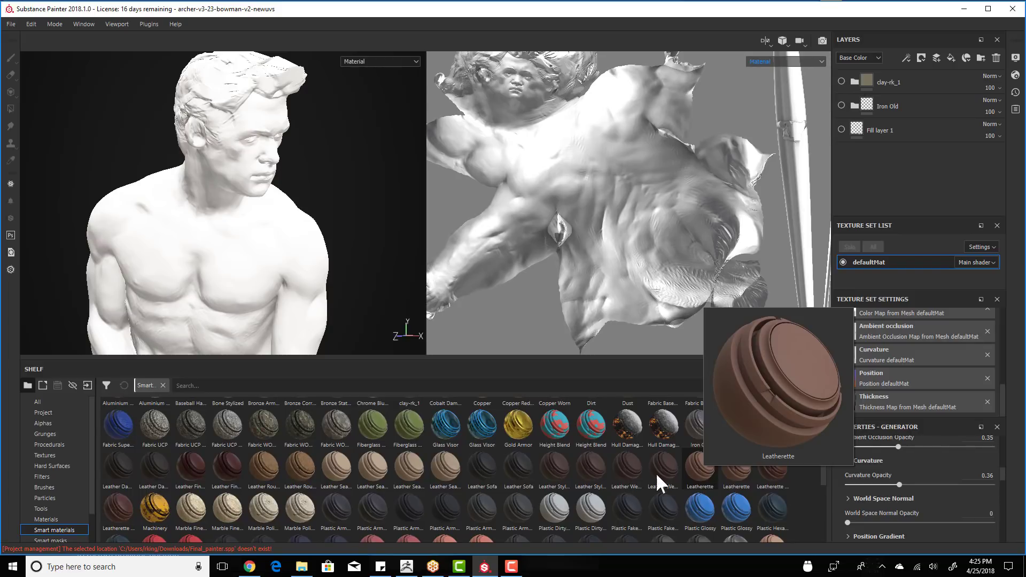
{"action": "mouse_move", "coordinate": [417, 471]}
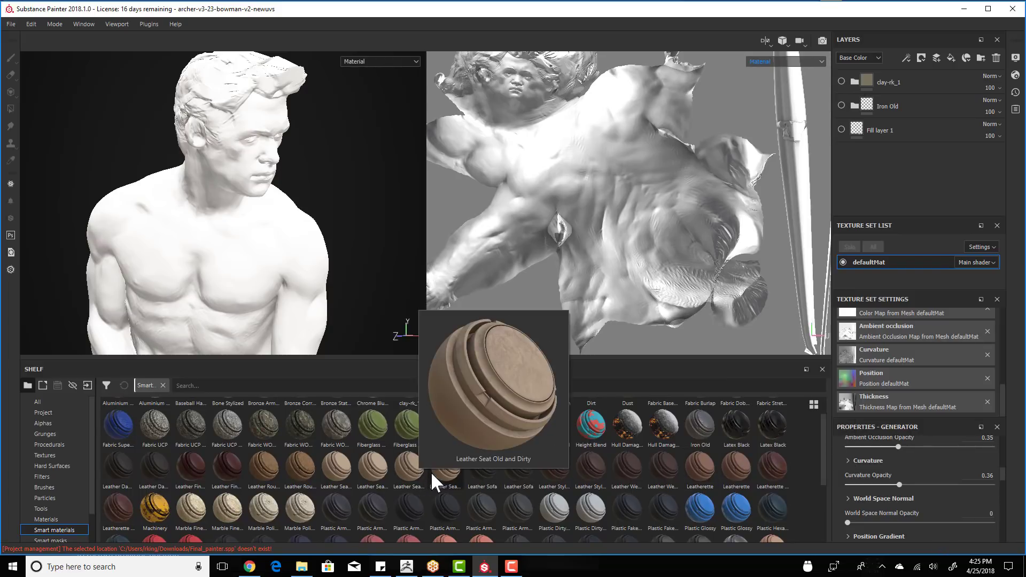
{"action": "mouse_move", "coordinate": [451, 471]}
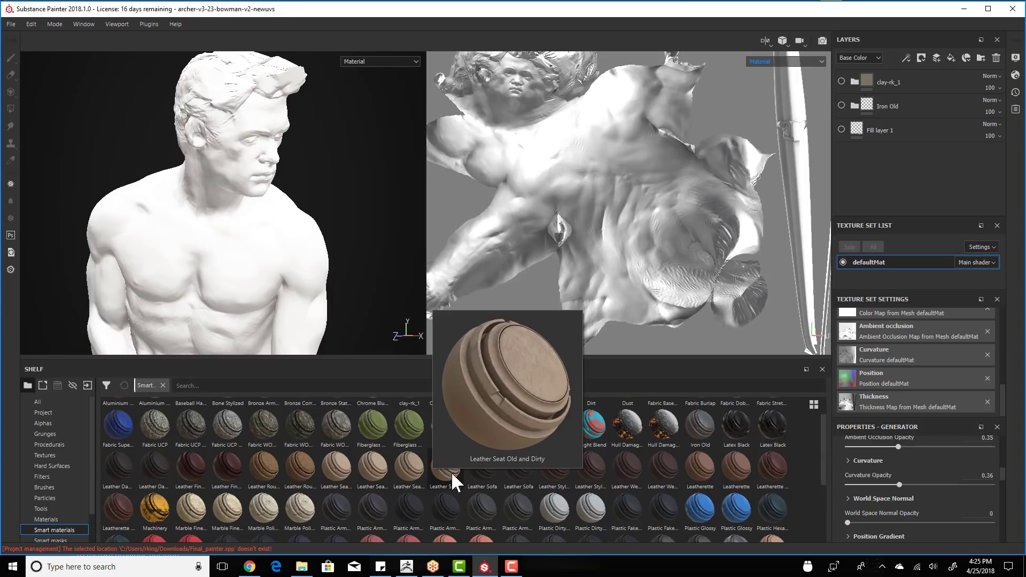
{"action": "left_click", "coordinate": [451, 469]}
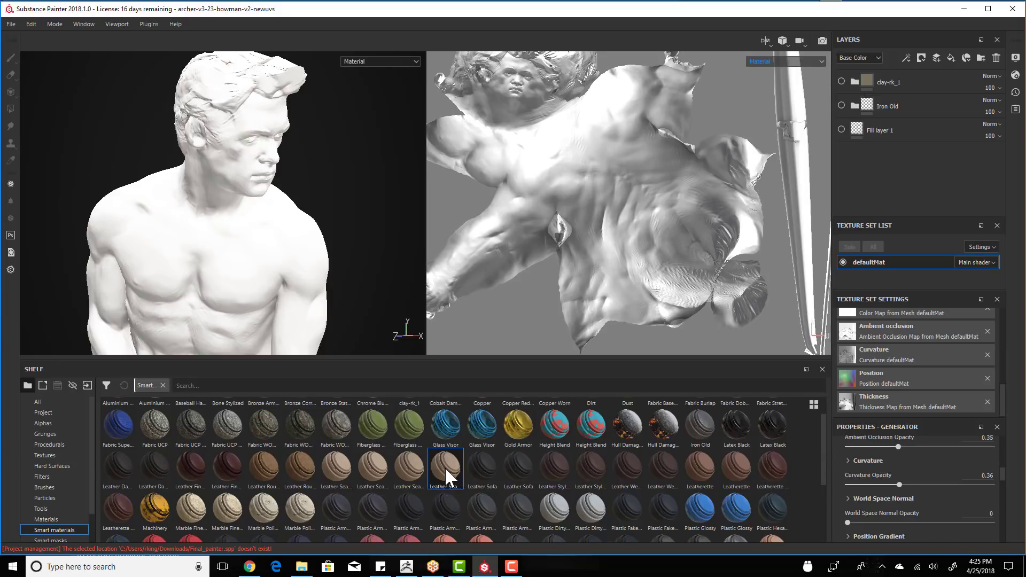
{"action": "left_click_drag", "start_coordinate": [454, 478], "coordinate": [282, 286]}
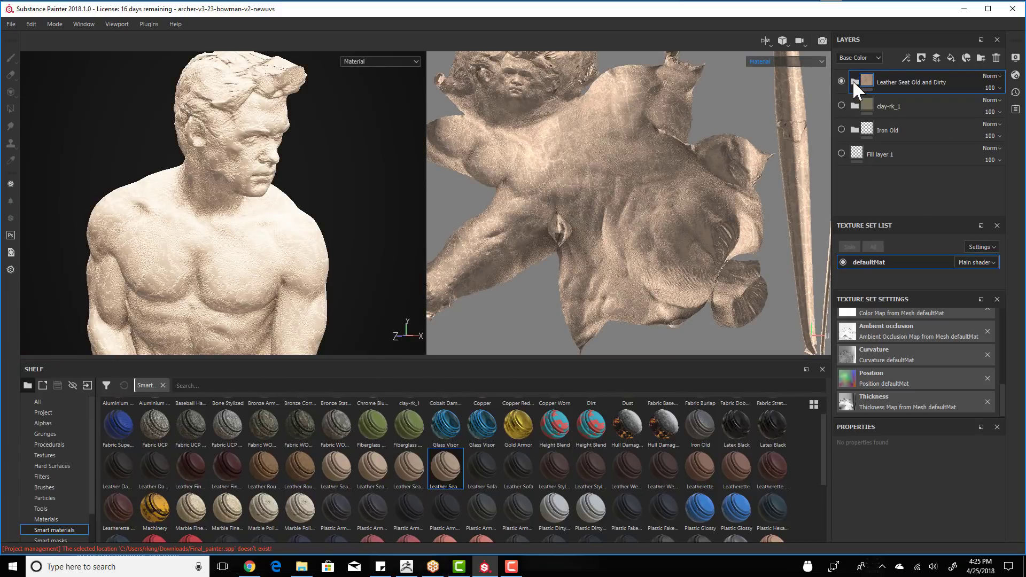
- Expand the Leather Seat Old and Dirty folder and inspect Leather Base and Leather Worn alongside the Leather Rough base material
{"action": "left_click", "coordinate": [853, 81]}
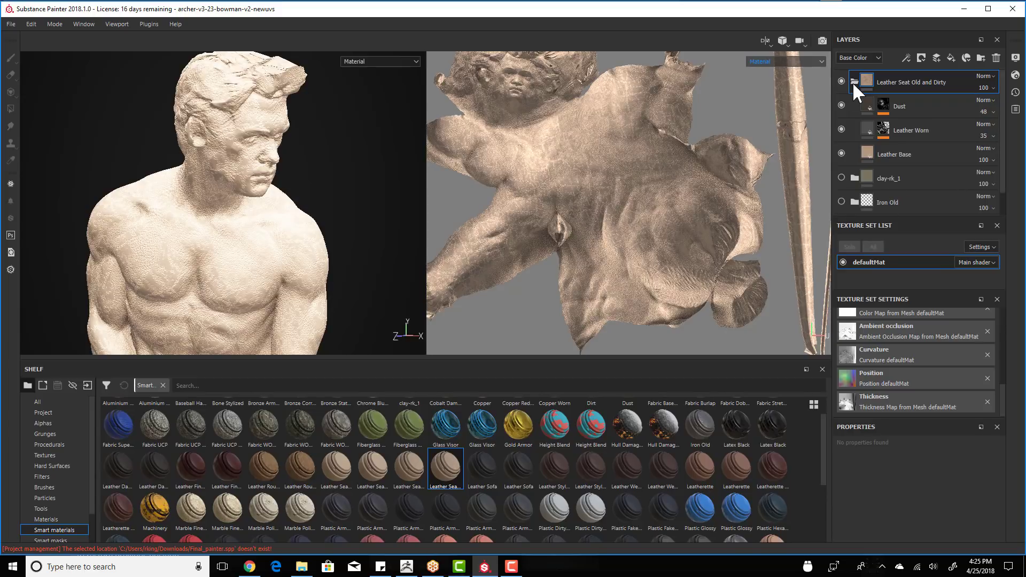
{"action": "left_click", "coordinate": [905, 152]}
{"action": "left_click", "coordinate": [52, 517]}
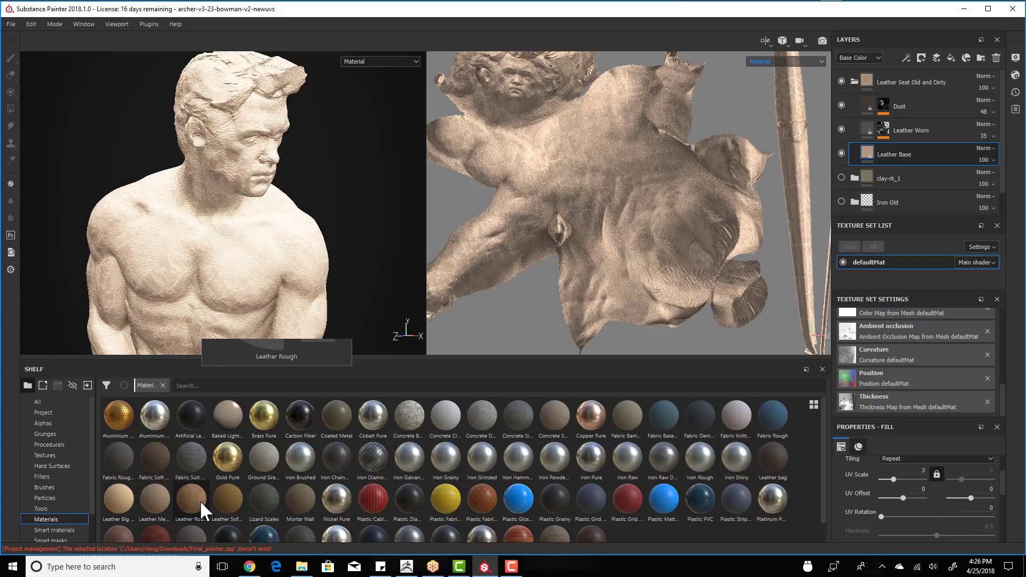
{"action": "mouse_move", "coordinate": [200, 500]}
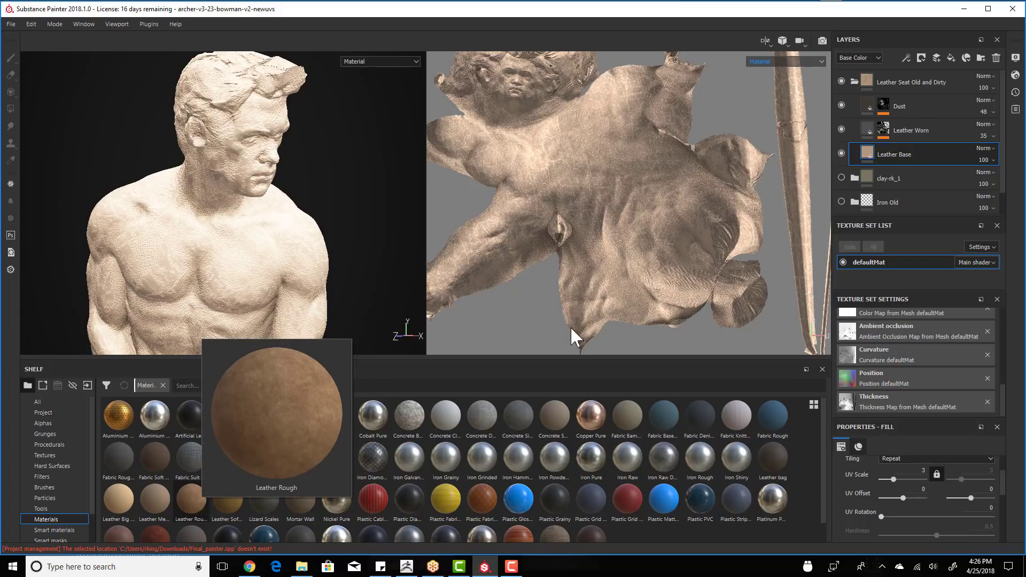
{"action": "left_click", "coordinate": [911, 131]}
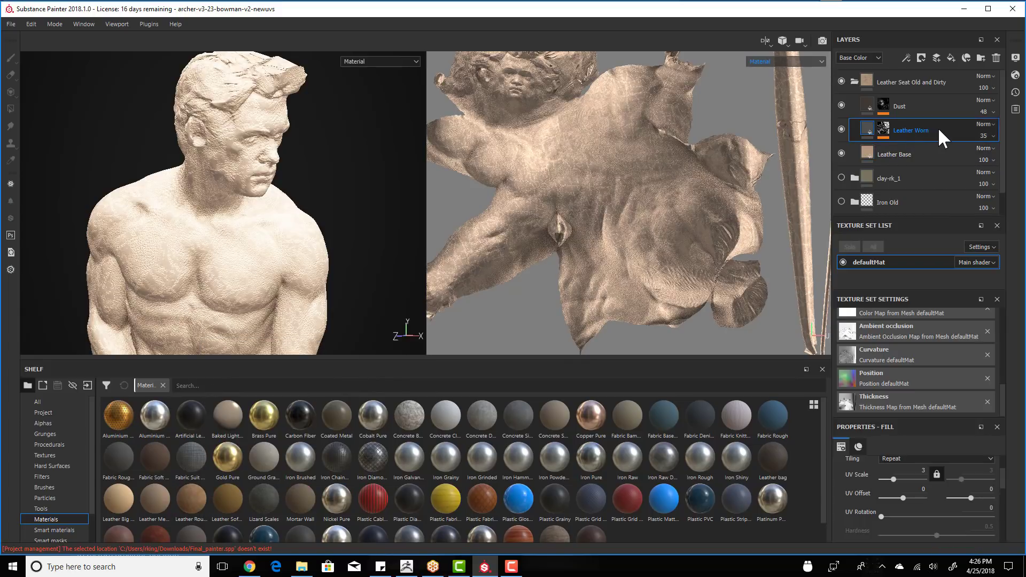
- Delete the Leather Seat Old and Dirty folder and add a new empty folder above the clay-rk_1 layer
{"action": "left_click", "coordinate": [910, 85]}
{"action": "key", "text": "Delete"}
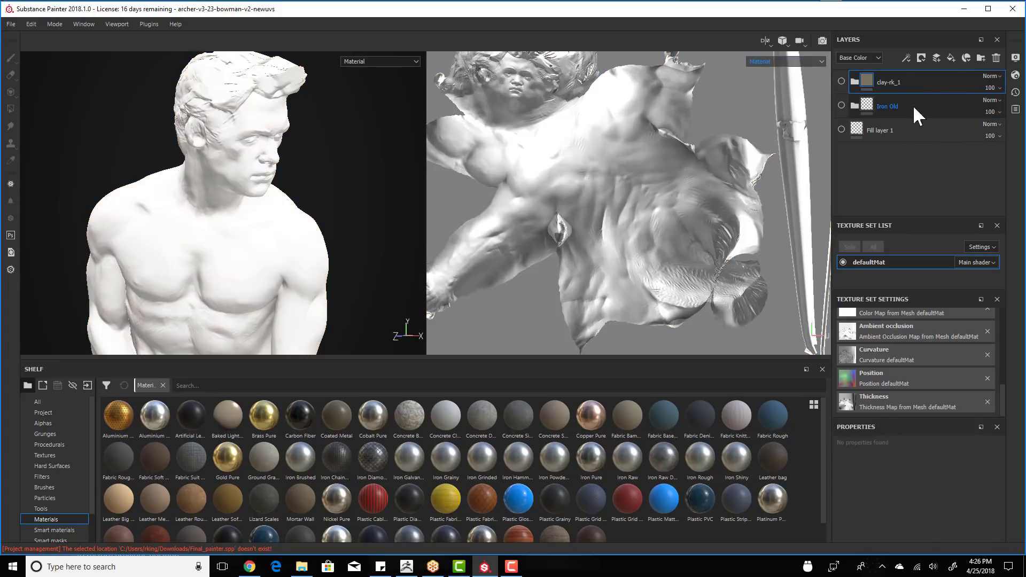
{"action": "left_click", "coordinate": [980, 57]}
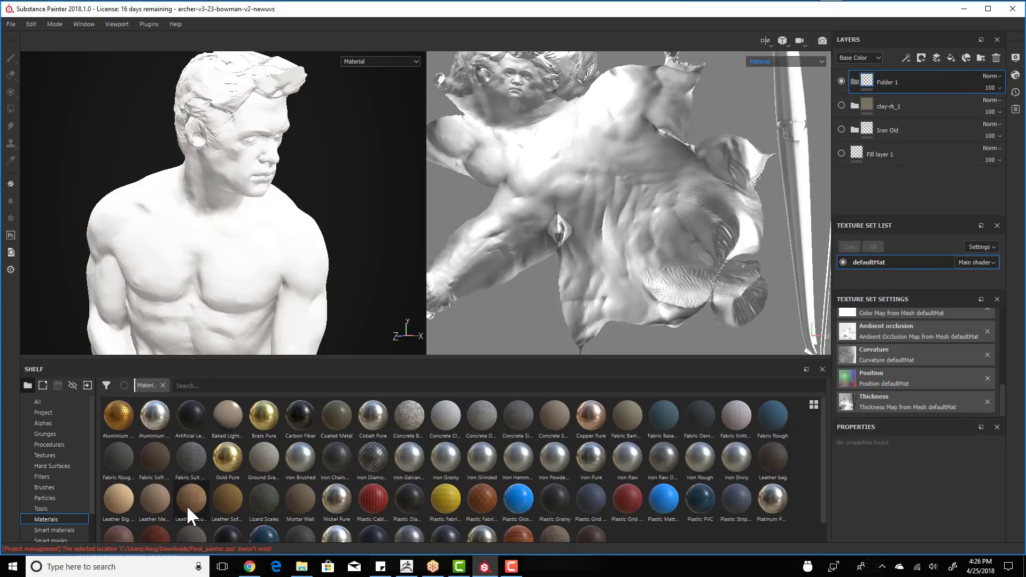
- Apply the Leather Rough, Leather bag and Leather Medium Grain materials to the archer model as separate layers
{"action": "left_click_drag", "start_coordinate": [188, 502], "coordinate": [219, 252]}
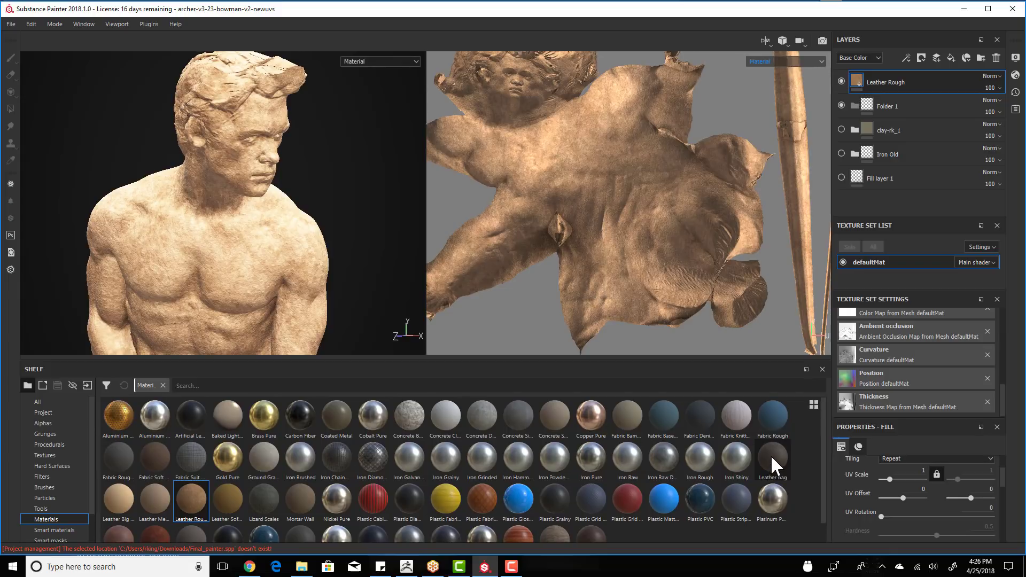
{"action": "left_click_drag", "start_coordinate": [770, 454], "coordinate": [179, 272]}
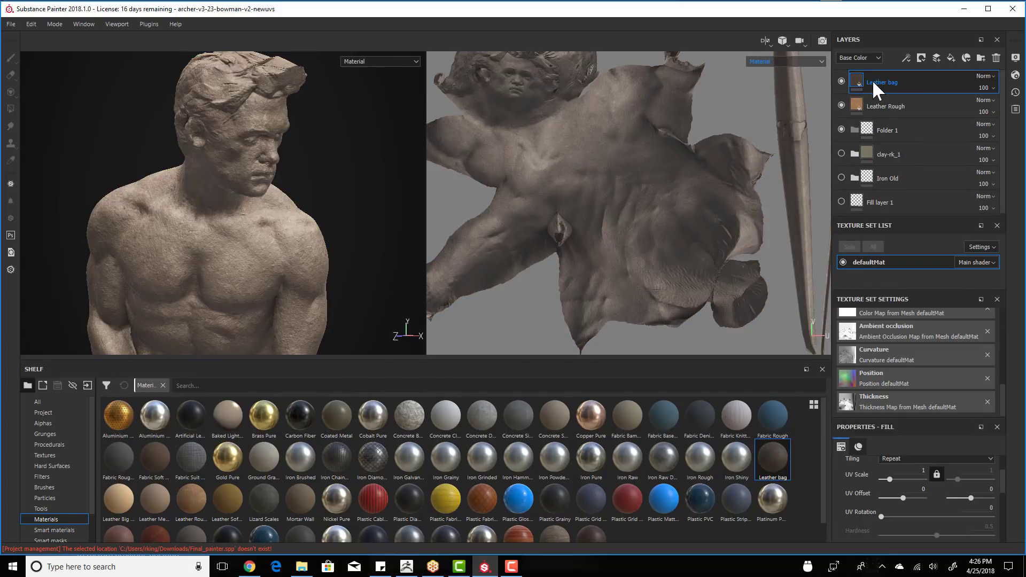
{"action": "left_click", "coordinate": [155, 500]}
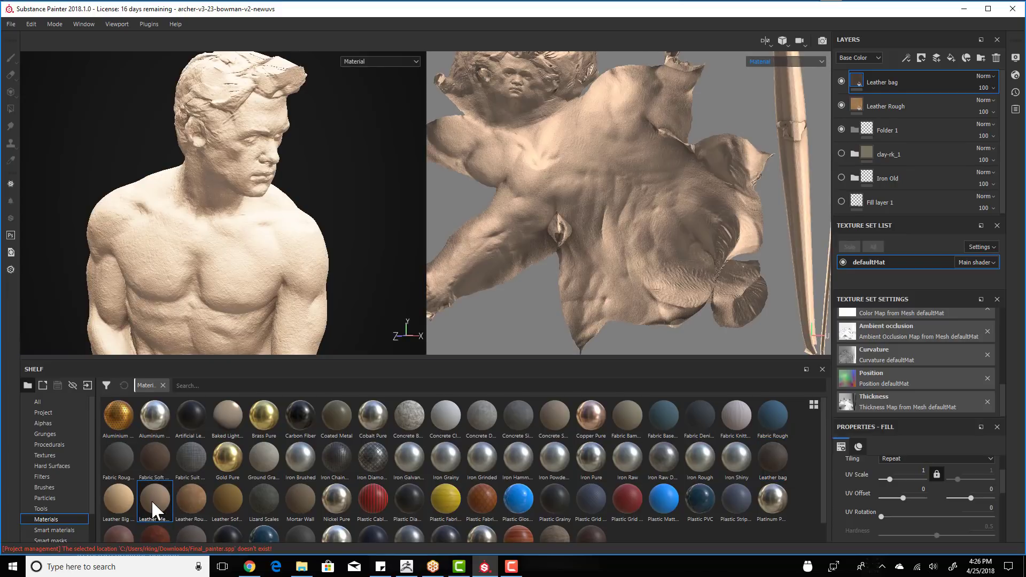
{"action": "mouse_move", "coordinate": [156, 500]}
{"action": "left_click_drag", "start_coordinate": [156, 502], "coordinate": [236, 230]}
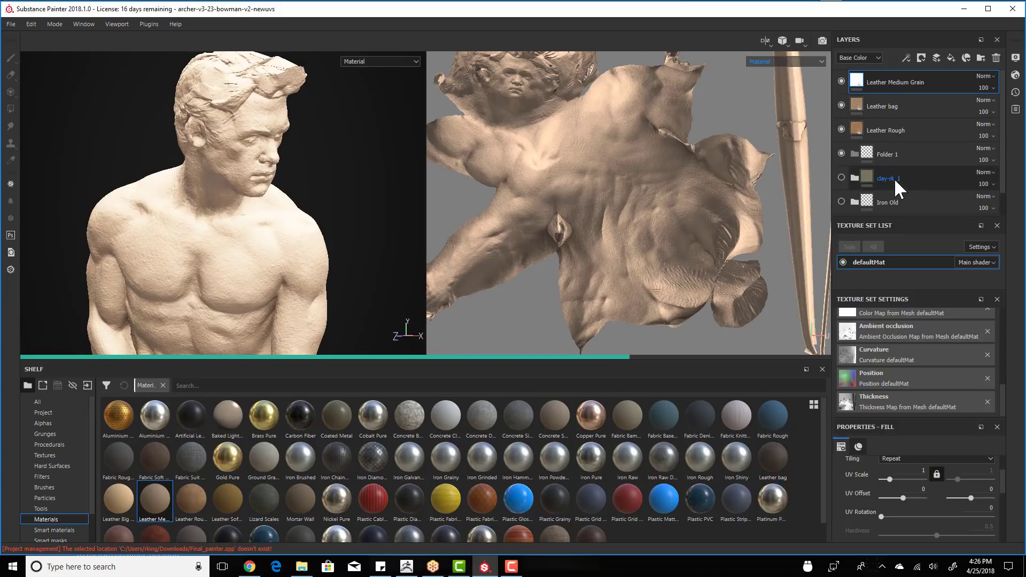
- Delete the Leather bag and Leather Rough layers, and move Leather Medium Grain into the new empty folder
{"action": "left_click", "coordinate": [883, 108]}
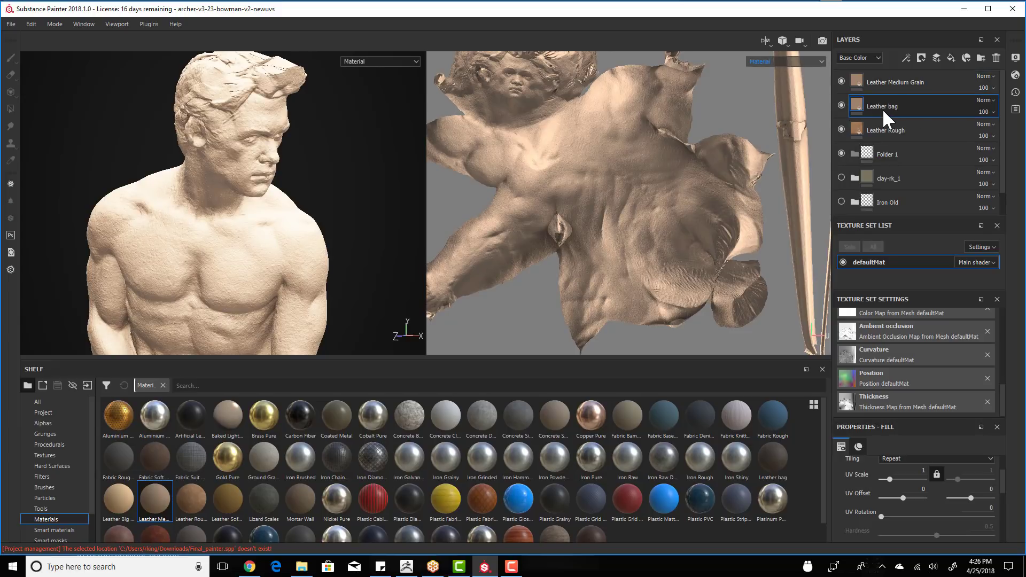
{"action": "key", "text": "Delete"}
{"action": "key", "text": "Delete"}
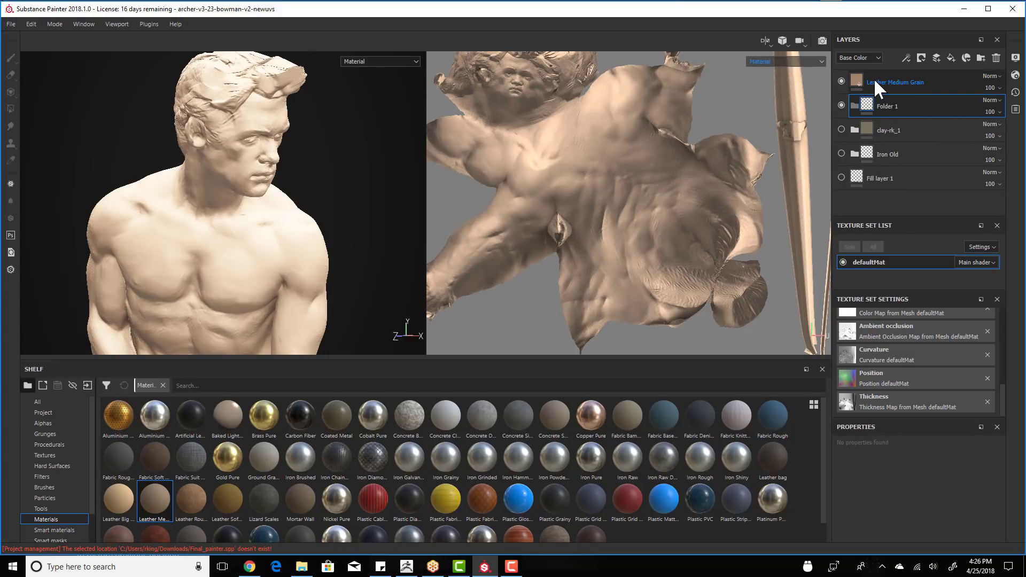
{"action": "left_click_drag", "start_coordinate": [873, 78], "coordinate": [896, 101]}
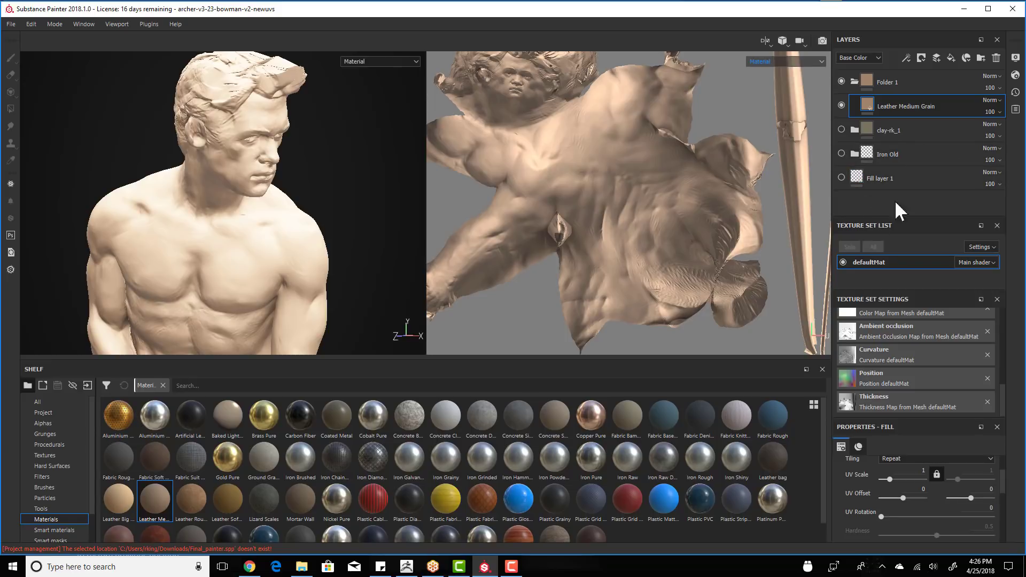
- Add a fill layer above Leather Medium Grain inside the folder and give it a black mask
{"action": "left_click", "coordinate": [950, 59]}
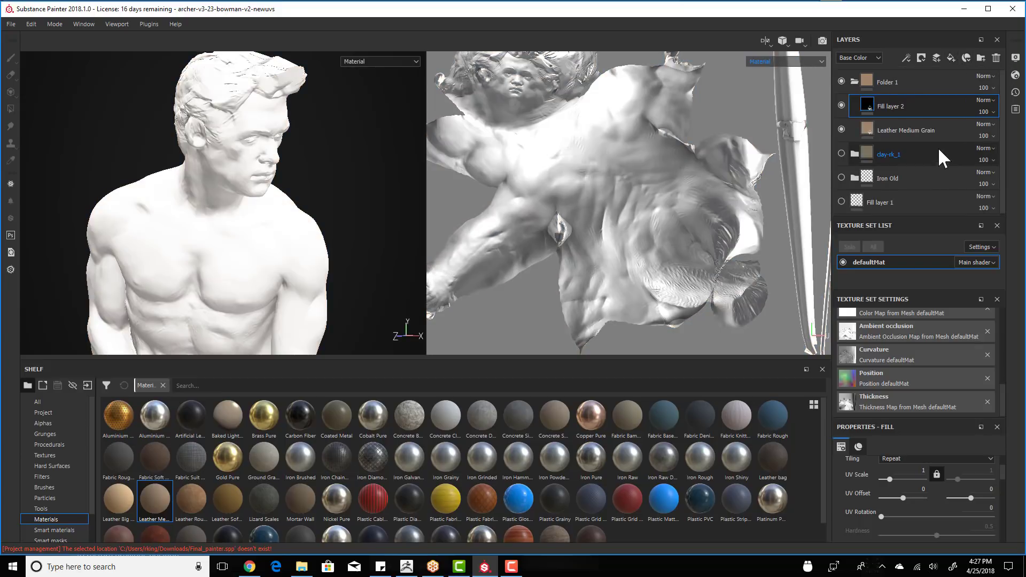
{"action": "right_click", "coordinate": [880, 103]}
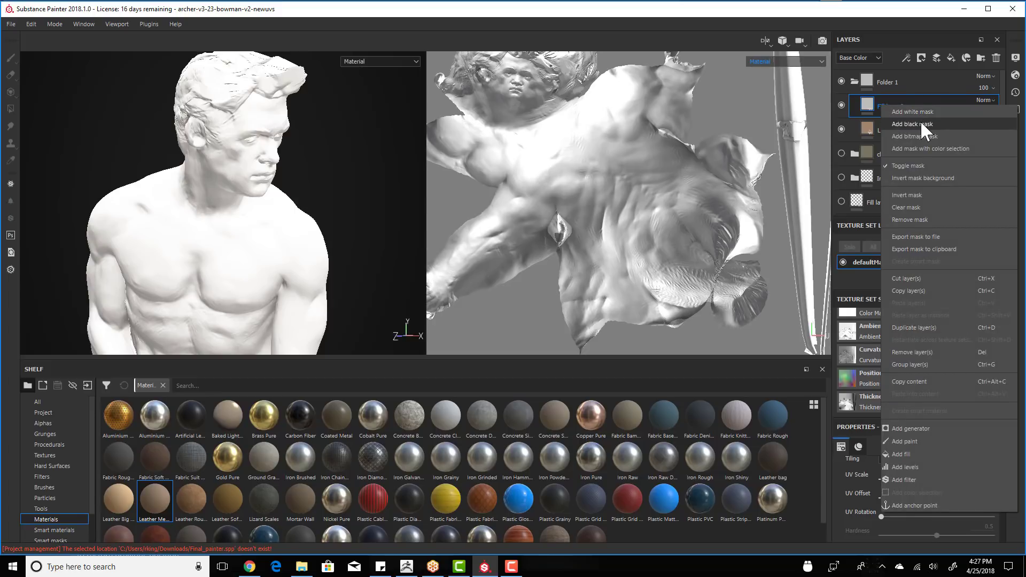
{"action": "left_click", "coordinate": [920, 123]}
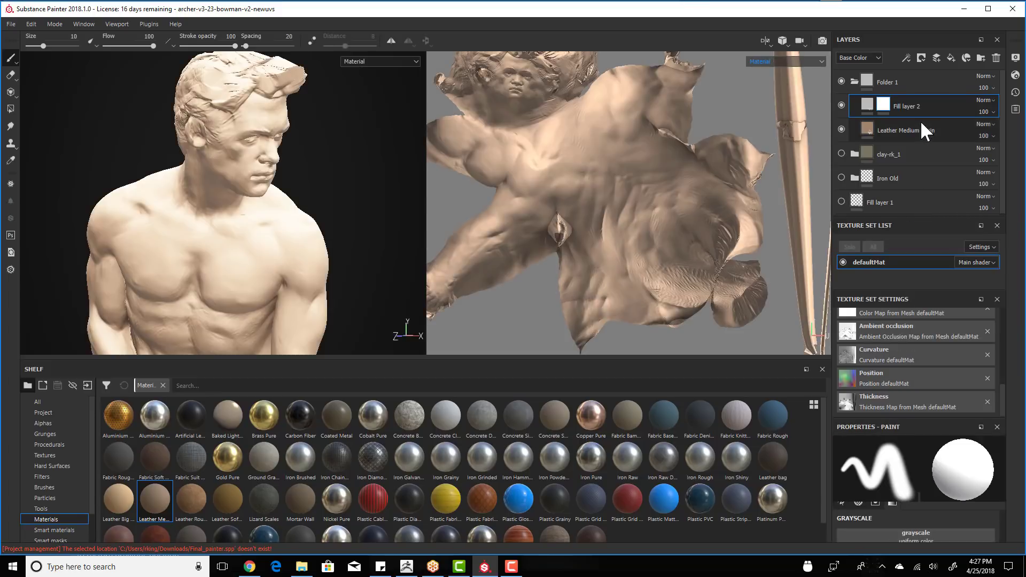
- Add a generator to the fill layer's black mask and set it to Mask Editor
{"action": "right_click", "coordinate": [884, 104]}
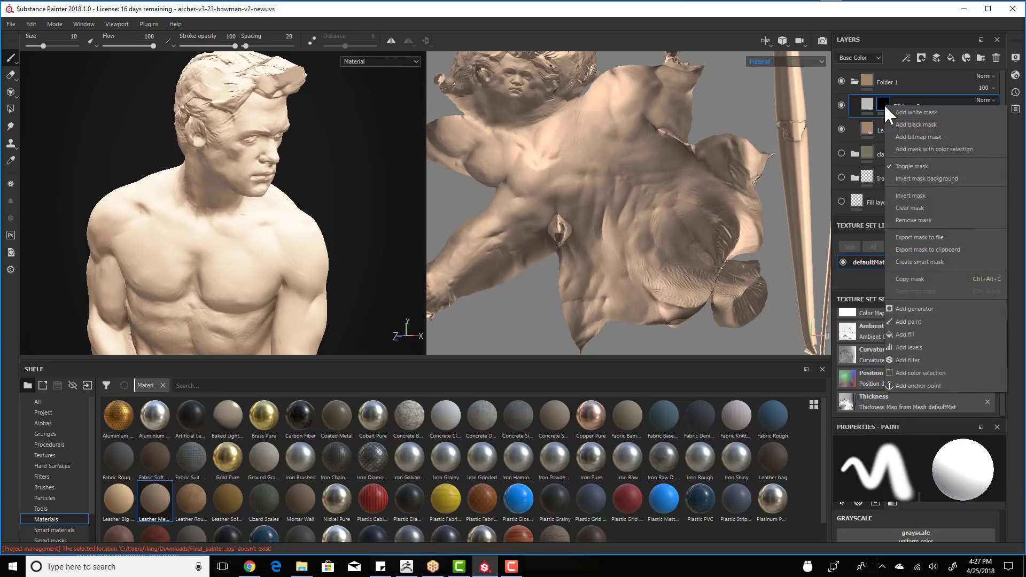
{"action": "left_click", "coordinate": [938, 305]}
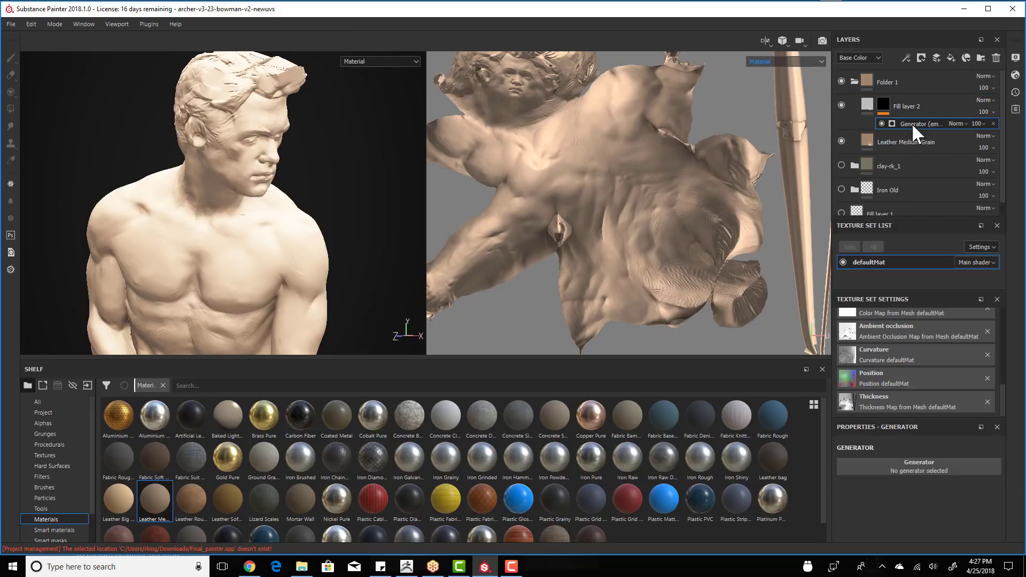
{"action": "left_click", "coordinate": [926, 463]}
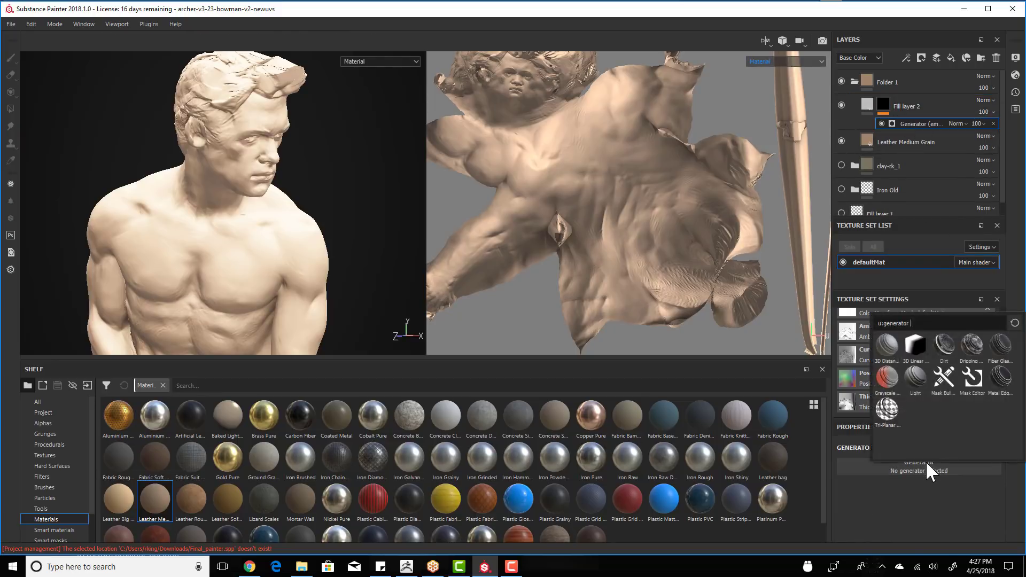
{"action": "left_click", "coordinate": [977, 374]}
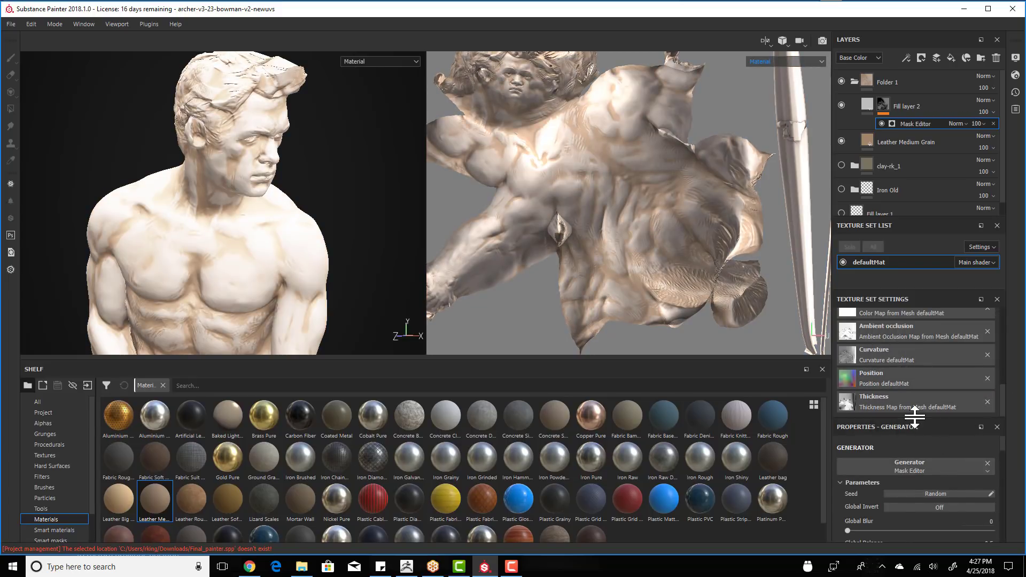
- Enlarge the generator's settings area and set the Mask Editor's Curvature Opacity to 0.51
{"action": "left_click_drag", "start_coordinate": [915, 419], "coordinate": [909, 324]}
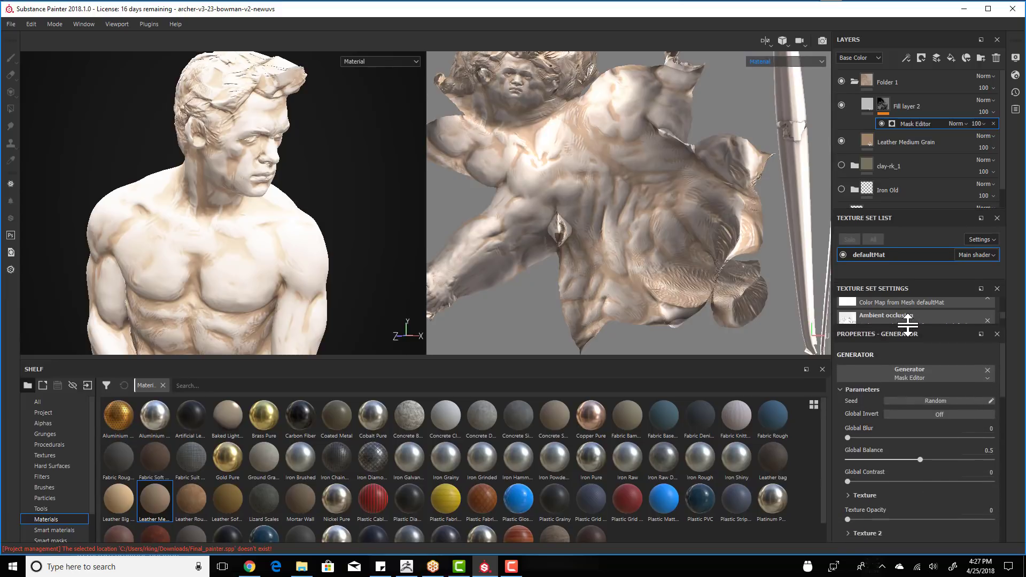
{"action": "scroll", "coordinate": [909, 436], "scroll_direction": "down", "scroll_amount": 4}
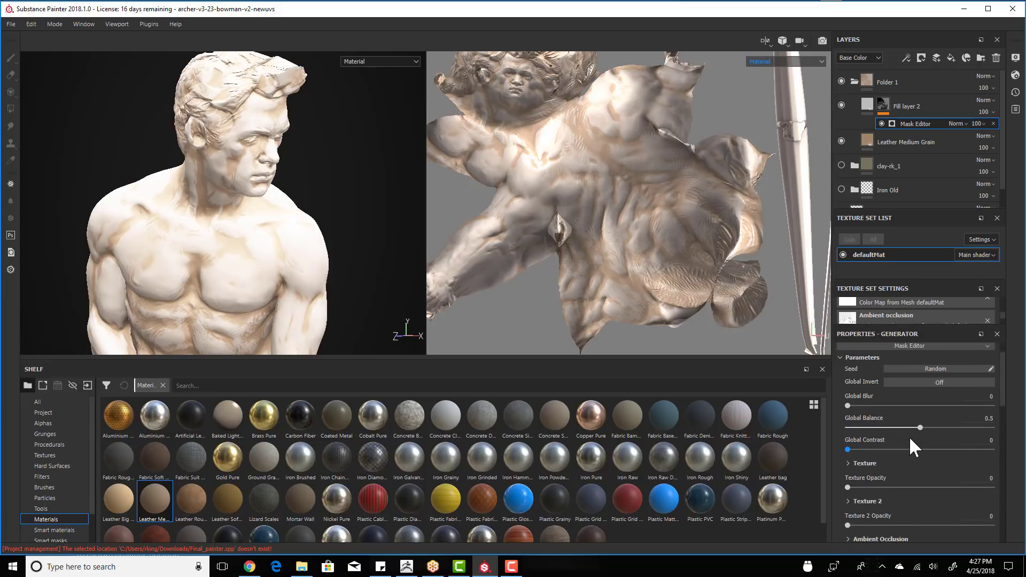
{"action": "scroll", "coordinate": [909, 437], "scroll_direction": "down", "scroll_amount": 2}
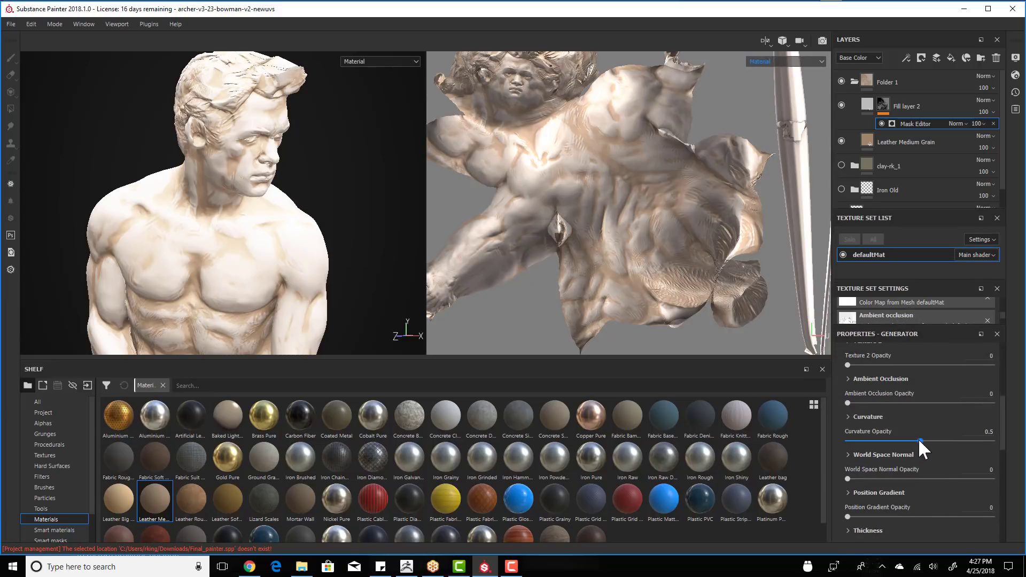
{"action": "left_click_drag", "start_coordinate": [873, 435], "coordinate": [920, 439]}
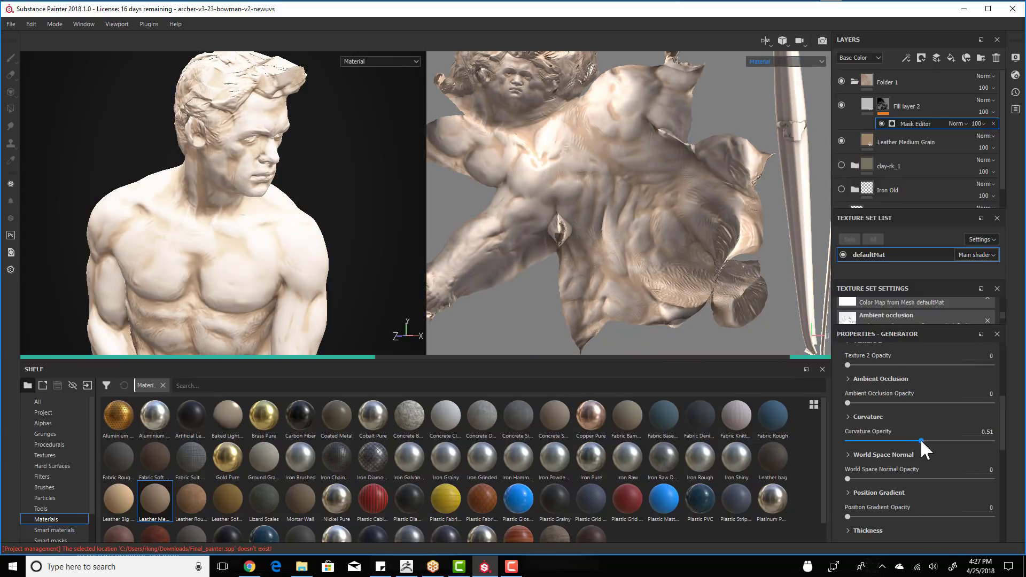
- Inspect the Base Color, Height and Roughness channels on the model, keeping the Roughness view active
{"action": "left_click", "coordinate": [782, 61]}
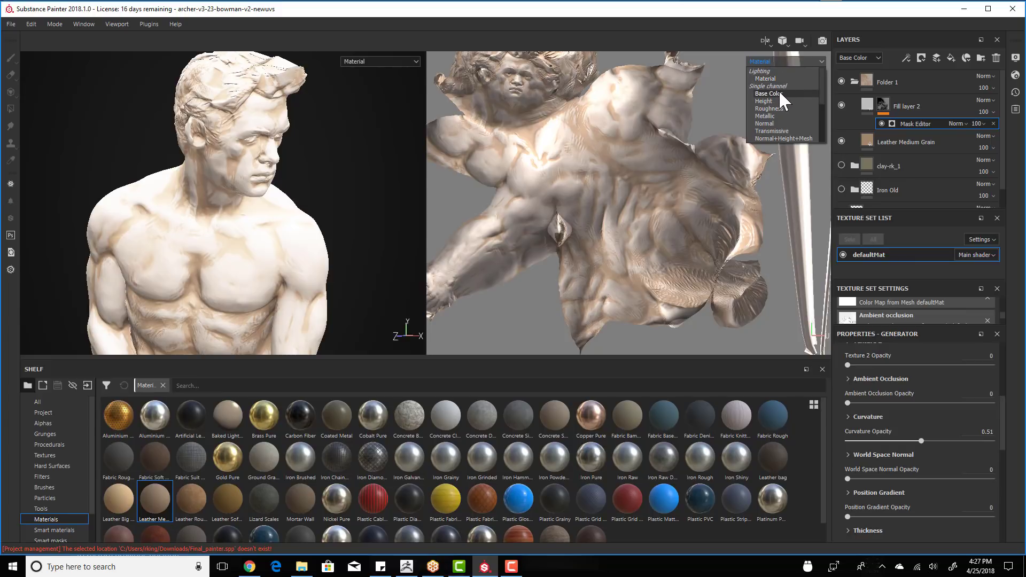
{"action": "left_click", "coordinate": [778, 93]}
{"action": "left_click", "coordinate": [765, 63]}
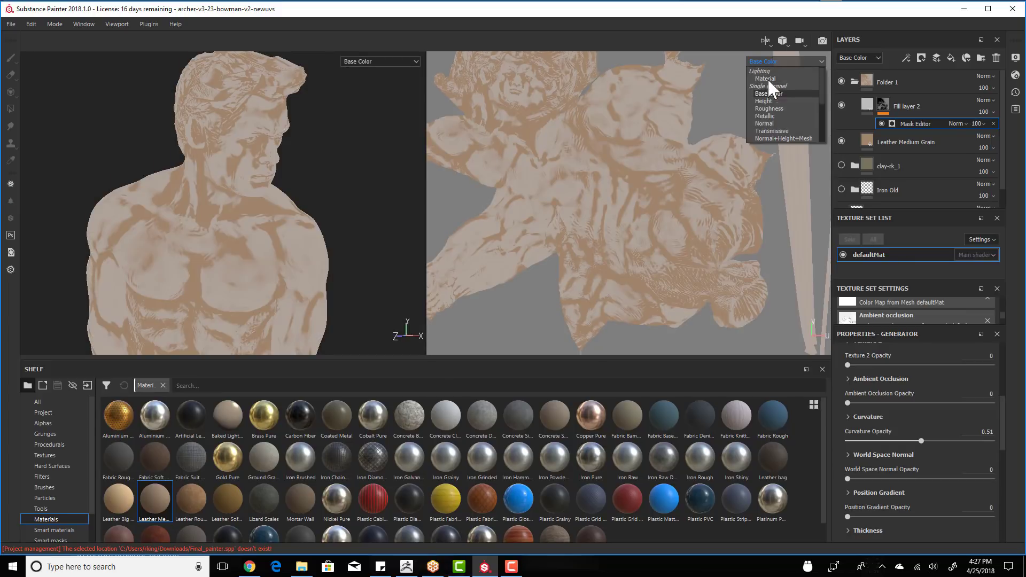
{"action": "left_click", "coordinate": [768, 100]}
{"action": "left_click", "coordinate": [771, 60]}
{"action": "left_click", "coordinate": [769, 108]}
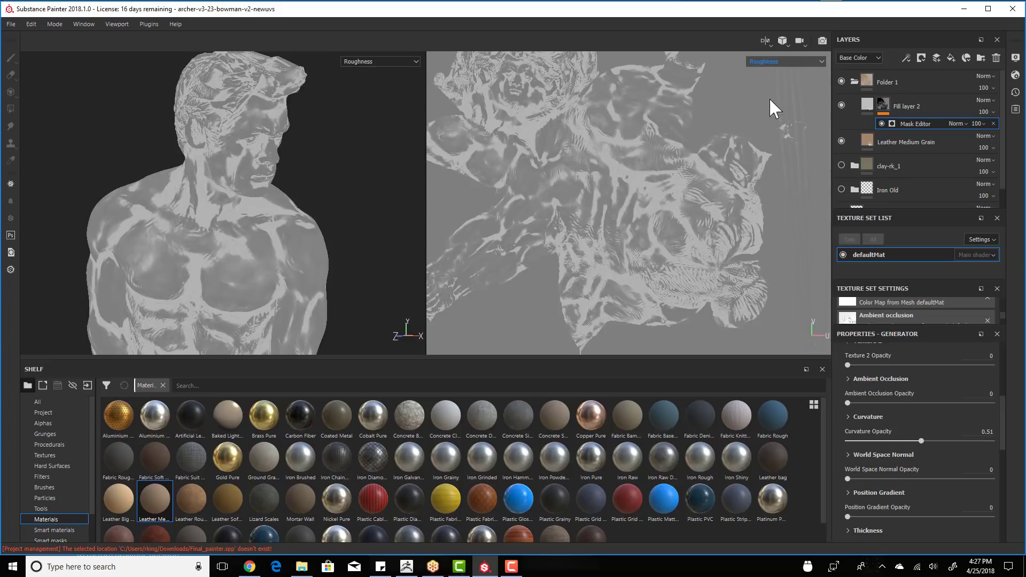
{"action": "left_click", "coordinate": [766, 60]}
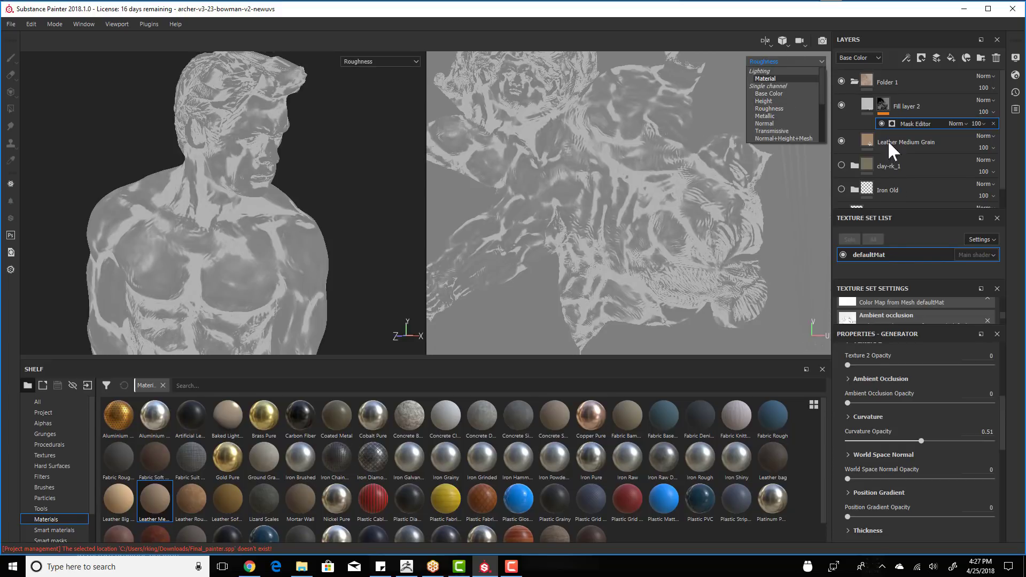
{"action": "left_click", "coordinate": [770, 110]}
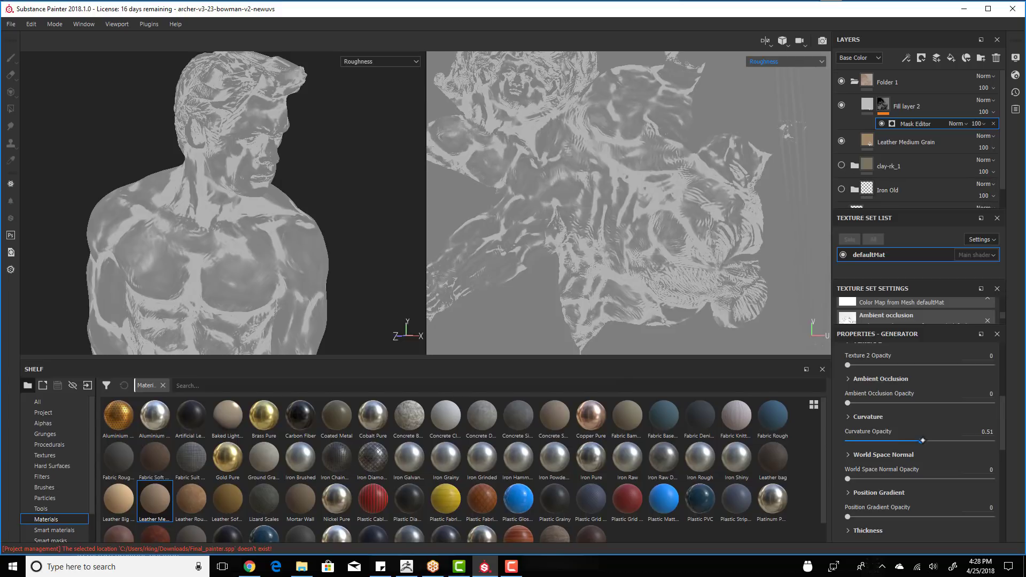
- Lower the Mask Editor's Curvature Opacity to 0.01, raise it to 0.43, and review the mesh maps feeding the generator
{"action": "left_click_drag", "start_coordinate": [920, 441], "coordinate": [848, 441]}
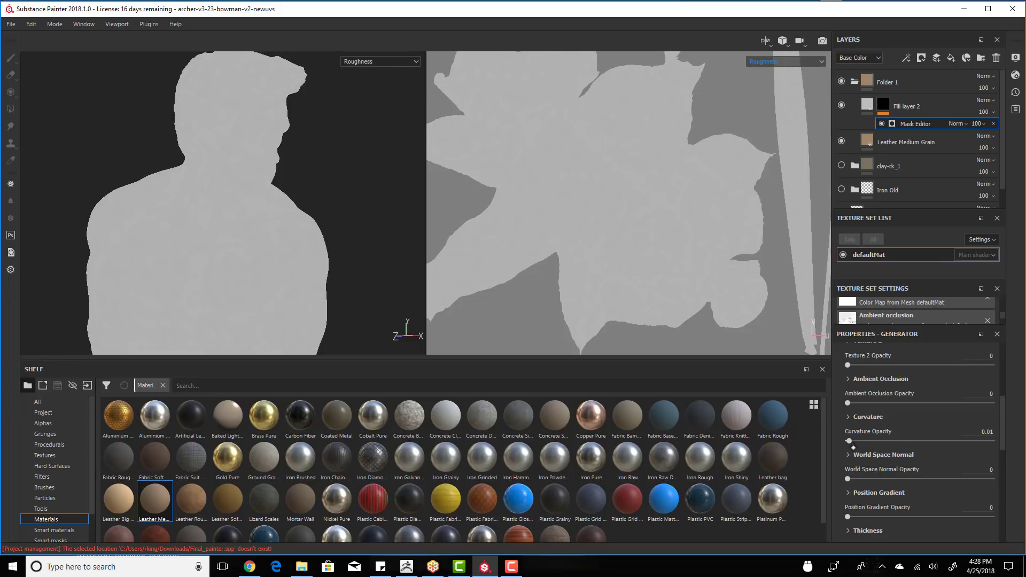
{"action": "left_click_drag", "start_coordinate": [849, 441], "coordinate": [911, 442]}
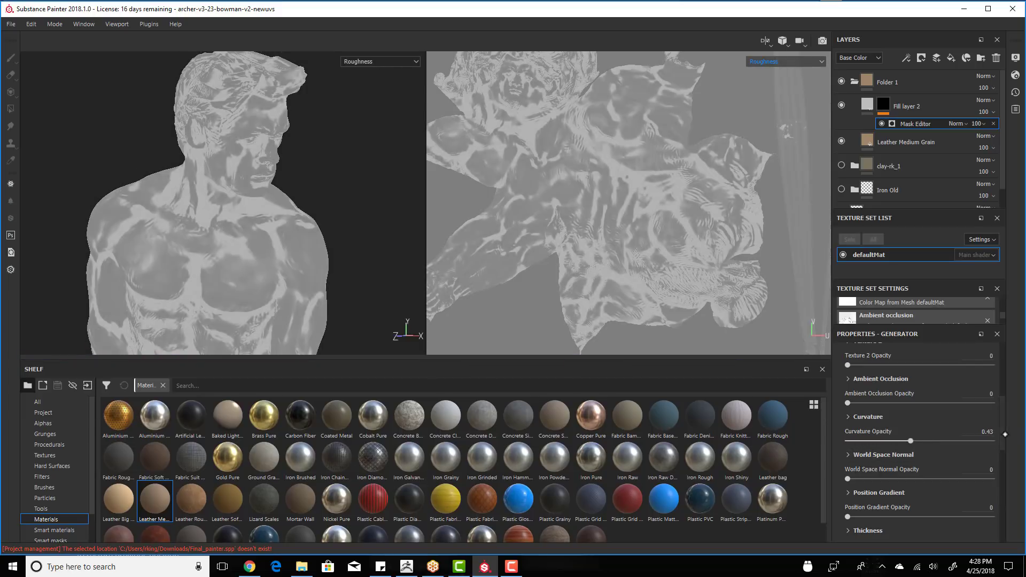
{"action": "scroll", "coordinate": [1004, 434], "scroll_direction": "down", "scroll_amount": 2}
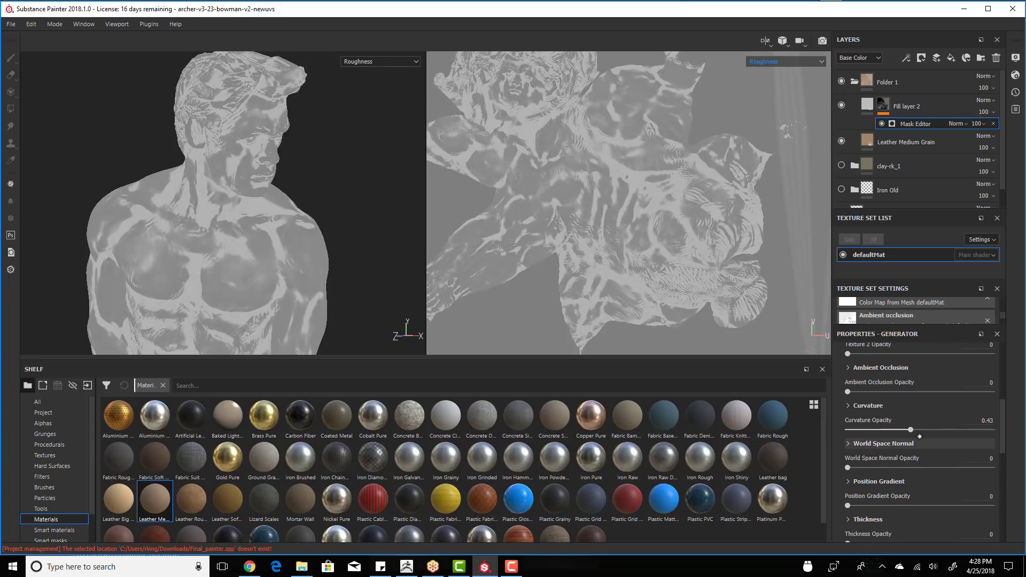
{"action": "left_click_drag", "start_coordinate": [1006, 423], "coordinate": [1006, 504]}
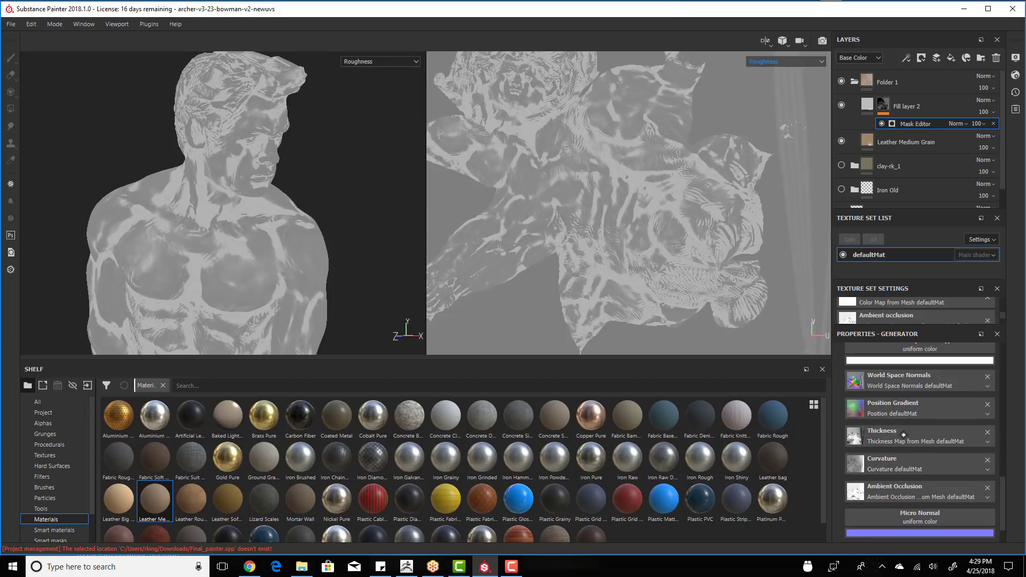
{"action": "left_click_drag", "start_coordinate": [1003, 488], "coordinate": [1000, 363]}
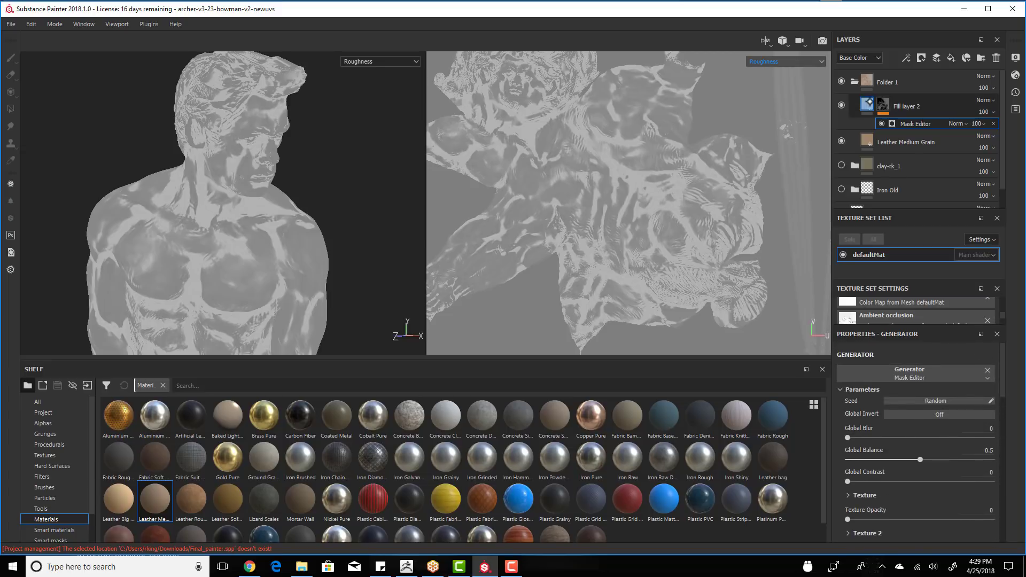
- Show the masked fill layer's material channels, circle and cross them out in red on a screen sketch, and close the sketch
{"action": "left_click", "coordinate": [867, 105]}
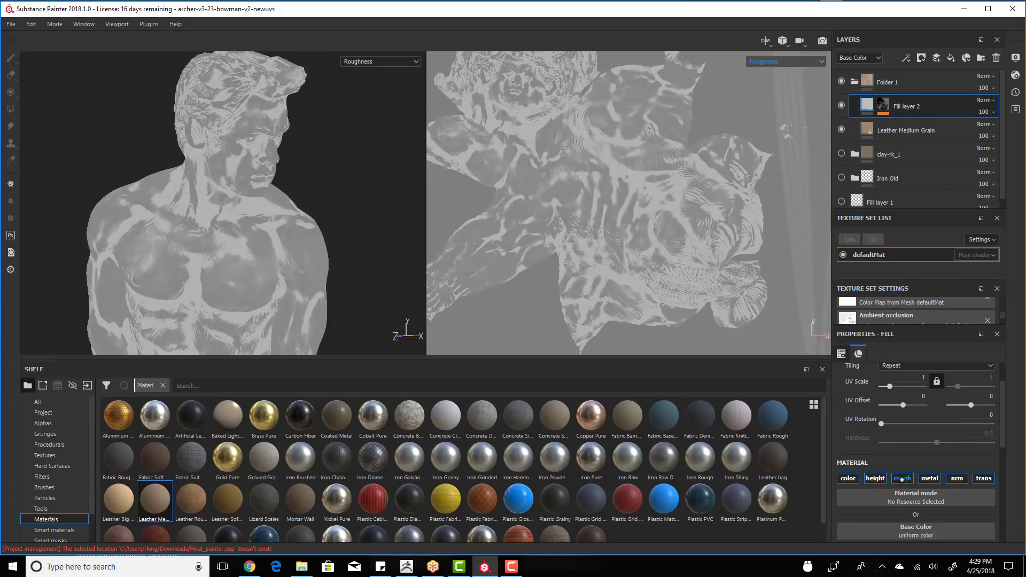
{"action": "key", "text": "super+w"}
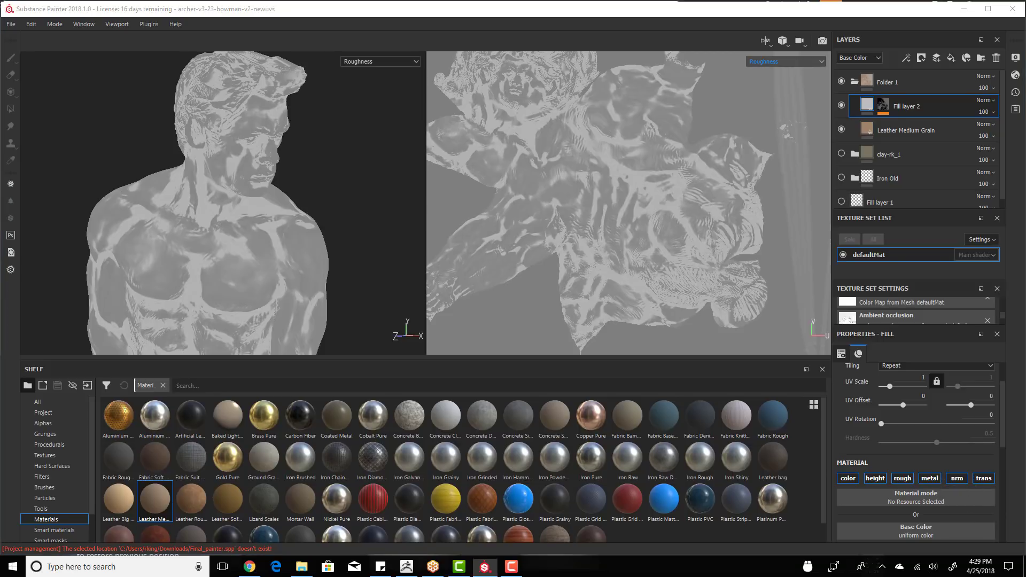
{"action": "left_click", "coordinate": [932, 359]}
{"action": "left_click_drag", "start_coordinate": [911, 426], "coordinate": [970, 452]}
{"action": "left_click_drag", "start_coordinate": [753, 358], "coordinate": [827, 451]}
{"action": "left_click_drag", "start_coordinate": [769, 434], "coordinate": [847, 470]}
{"action": "mouse_move", "coordinate": [879, 451]}
{"action": "left_mouse_down"}
{"action": "mouse_move", "coordinate": [863, 475]}
{"action": "mouse_move", "coordinate": [869, 467]}
{"action": "left_mouse_up"}
{"action": "left_click_drag", "start_coordinate": [899, 453], "coordinate": [879, 479]}
{"action": "left_click_drag", "start_coordinate": [875, 454], "coordinate": [906, 475]}
{"action": "left_click_drag", "start_coordinate": [904, 454], "coordinate": [920, 470]}
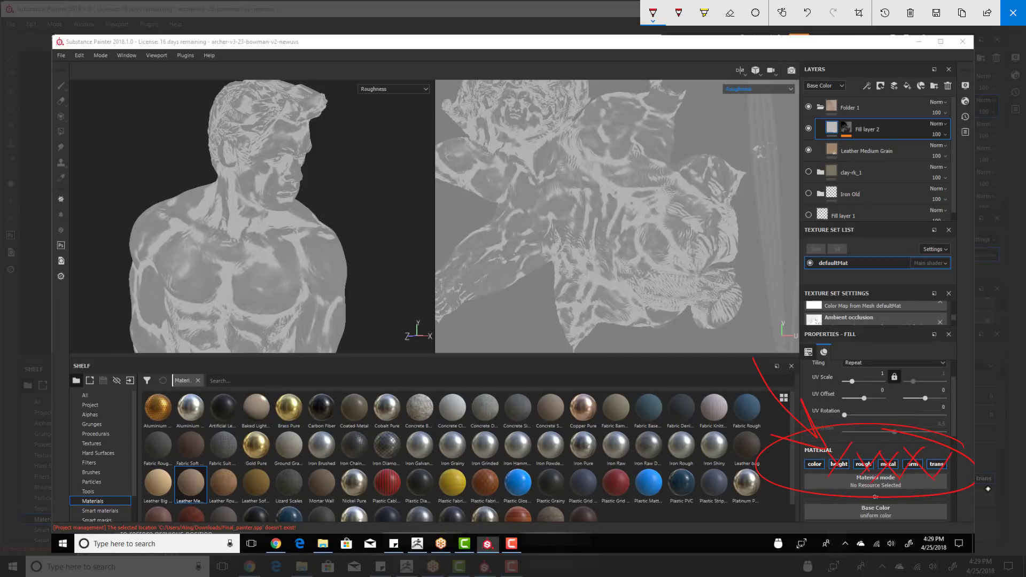
{"action": "left_click", "coordinate": [1012, 12]}
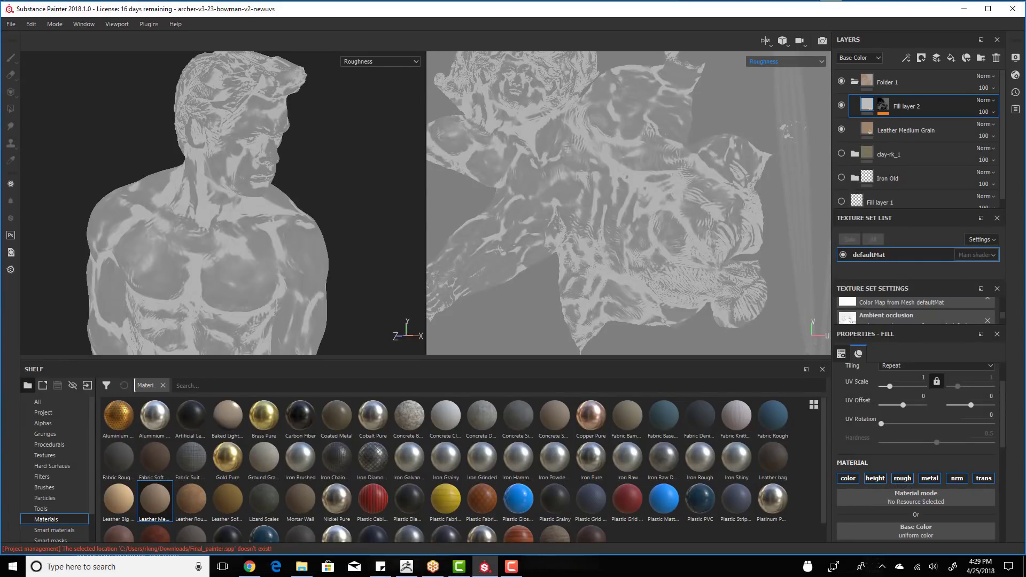
- Turn off the roughness channel of the masked fill layer
{"action": "left_click", "coordinate": [902, 478]}
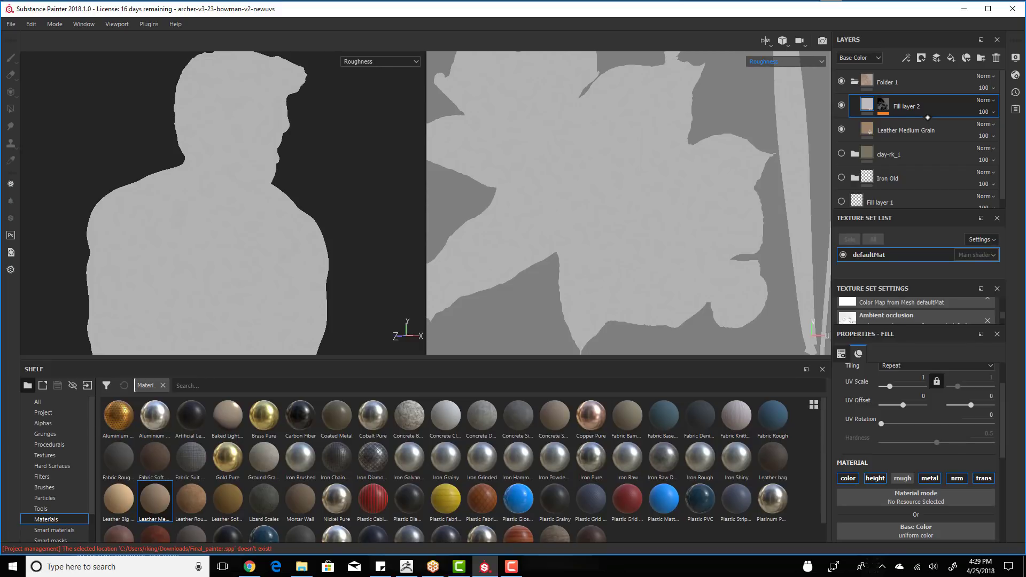
- Mark the Roughness view, the masked fill layer and its disabled roughness channel in red on a screen sketch, and close the sketch
{"action": "key", "text": "super+w"}
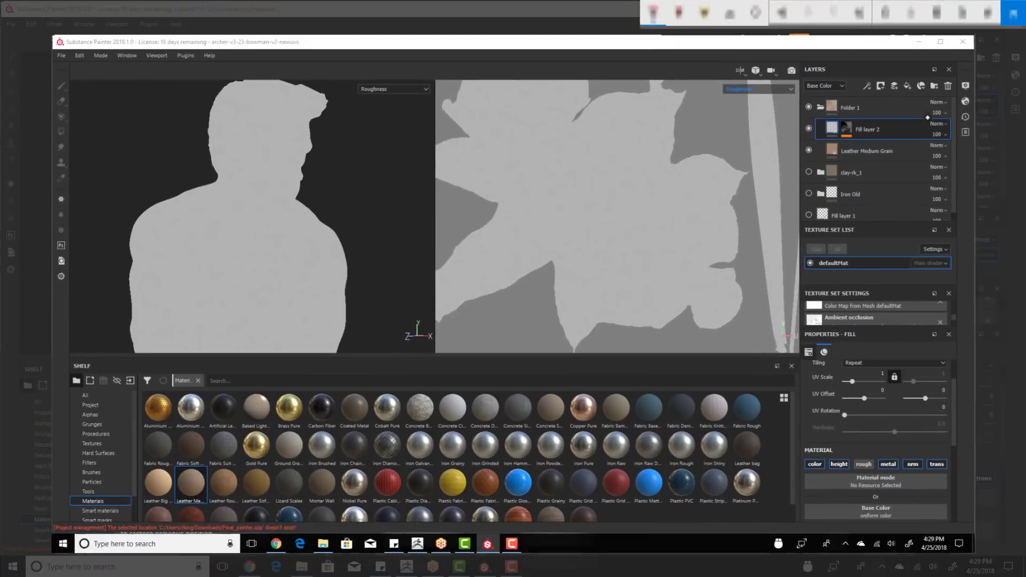
{"action": "mouse_move", "coordinate": [790, 58]}
{"action": "left_mouse_down"}
{"action": "mouse_move", "coordinate": [678, 101]}
{"action": "mouse_move", "coordinate": [793, 68]}
{"action": "left_mouse_up"}
{"action": "left_click_drag", "start_coordinate": [642, 151], "coordinate": [724, 101]}
{"action": "left_click_drag", "start_coordinate": [700, 97], "coordinate": [716, 118]}
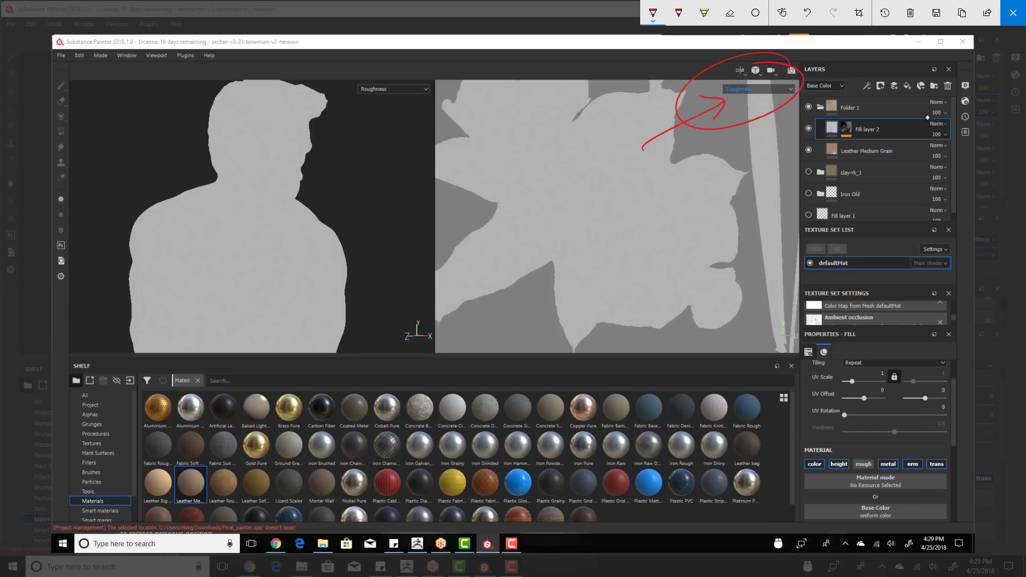
{"action": "left_click_drag", "start_coordinate": [760, 426], "coordinate": [850, 450]}
{"action": "mouse_move", "coordinate": [839, 436]}
{"action": "left_mouse_down"}
{"action": "mouse_move", "coordinate": [851, 452]}
{"action": "mouse_move", "coordinate": [825, 452]}
{"action": "left_mouse_up"}
{"action": "mouse_move", "coordinate": [928, 114]}
{"action": "left_mouse_down"}
{"action": "mouse_move", "coordinate": [949, 123]}
{"action": "mouse_move", "coordinate": [850, 111]}
{"action": "left_mouse_up"}
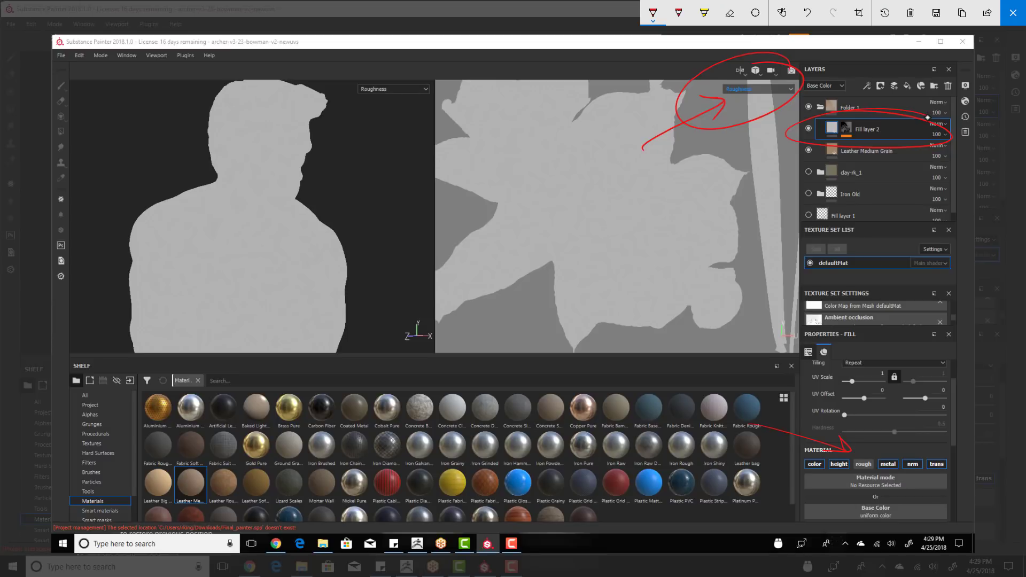
{"action": "mouse_move", "coordinate": [875, 439]}
{"action": "left_mouse_down"}
{"action": "mouse_move", "coordinate": [866, 460]}
{"action": "mouse_move", "coordinate": [885, 443]}
{"action": "mouse_move", "coordinate": [737, 236]}
{"action": "mouse_move", "coordinate": [764, 249]}
{"action": "left_mouse_up"}
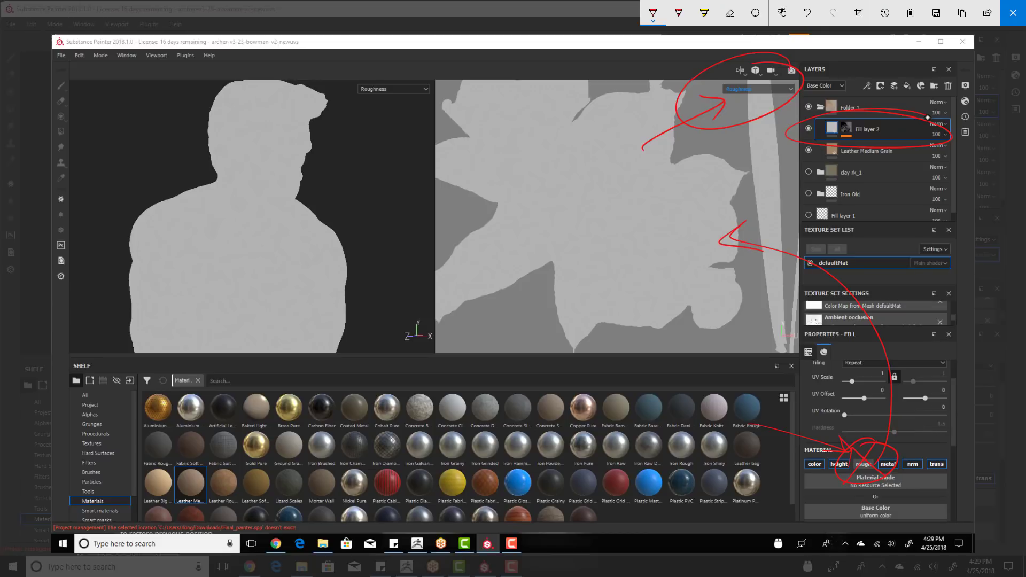
{"action": "mouse_move", "coordinate": [796, 75]}
{"action": "left_mouse_down"}
{"action": "mouse_move", "coordinate": [865, 78]}
{"action": "mouse_move", "coordinate": [836, 64]}
{"action": "left_mouse_up"}
{"action": "left_click", "coordinate": [1013, 12]}
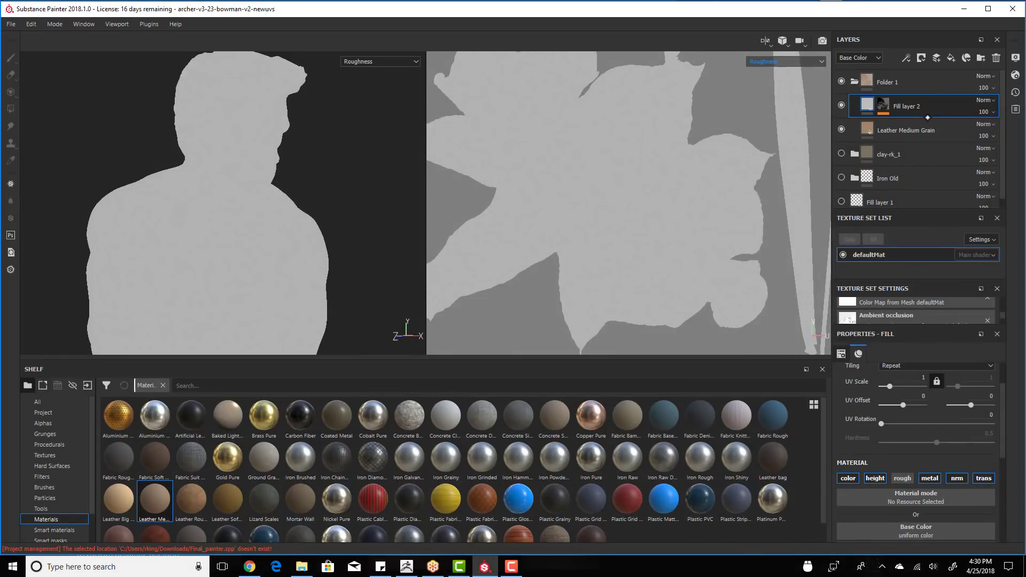
- Display the Base Color channel, turn off the color channel of Fill layer 2, and compare its channels with those of Leather Medium Grain
{"action": "left_click", "coordinate": [786, 61]}
{"action": "left_click", "coordinate": [786, 99]}
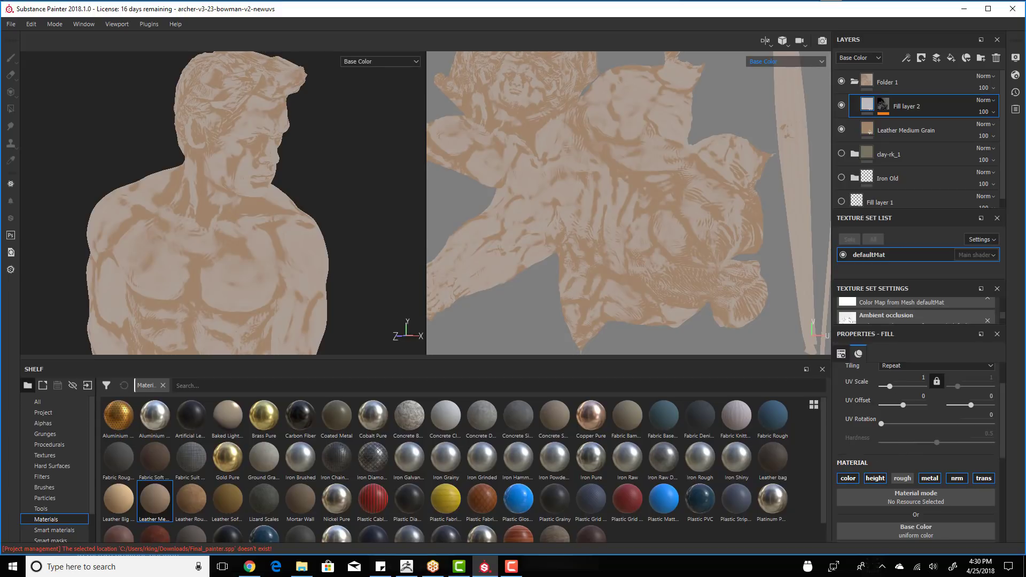
{"action": "left_click", "coordinate": [854, 480]}
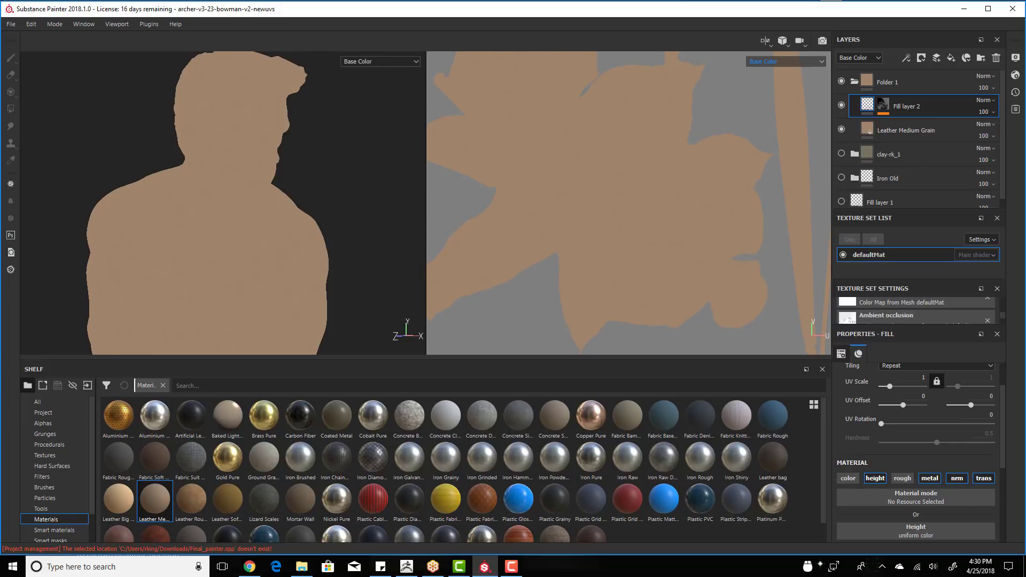
{"action": "left_click", "coordinate": [941, 131]}
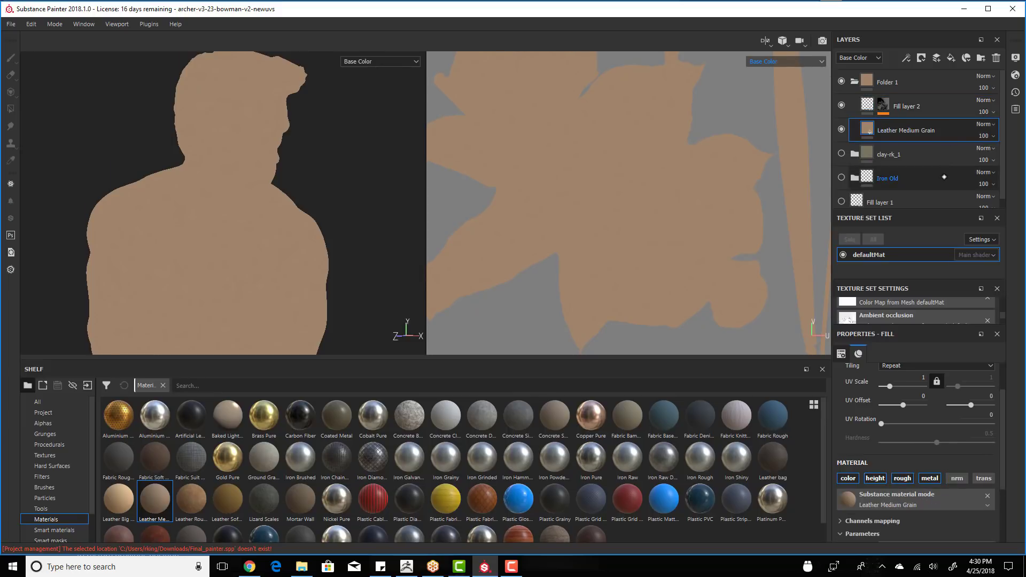
{"action": "left_click", "coordinate": [940, 107]}
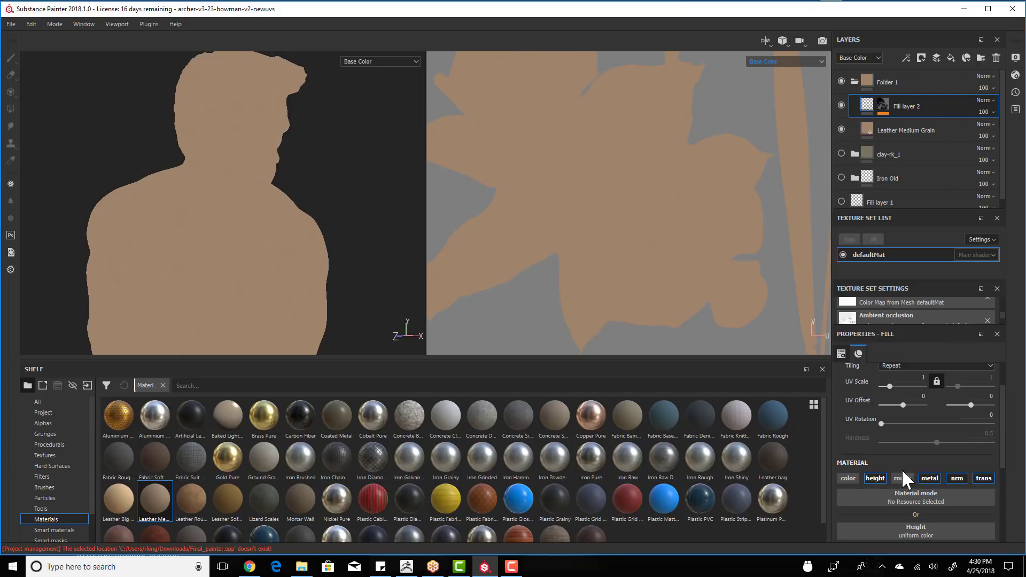
- Search the generators available for Fill layer 2's mask for "dust", cancel the choice, and review the Mask Editor parameters
{"action": "left_click", "coordinate": [887, 101]}
{"action": "left_click", "coordinate": [918, 124]}
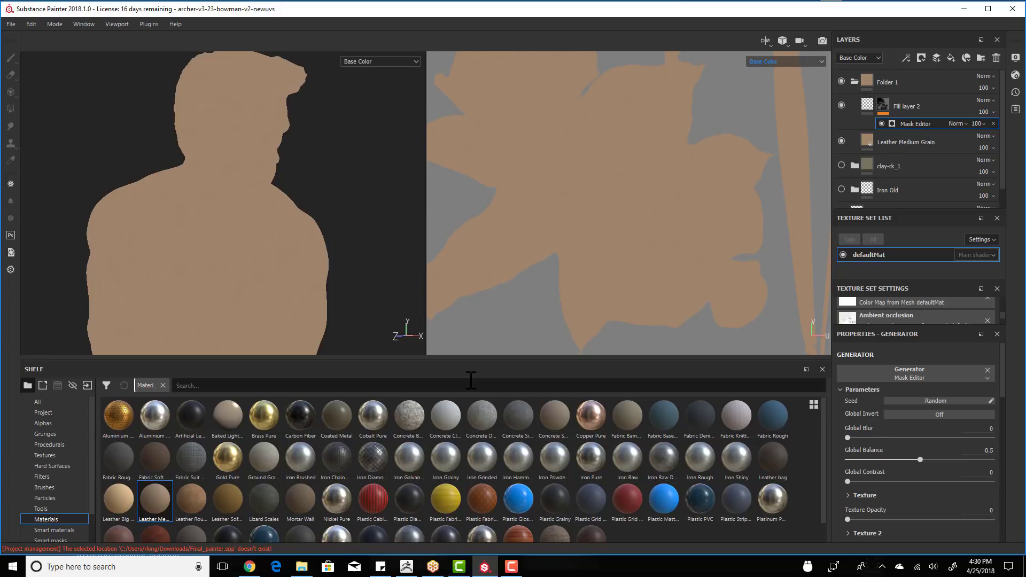
{"action": "left_click", "coordinate": [909, 372]}
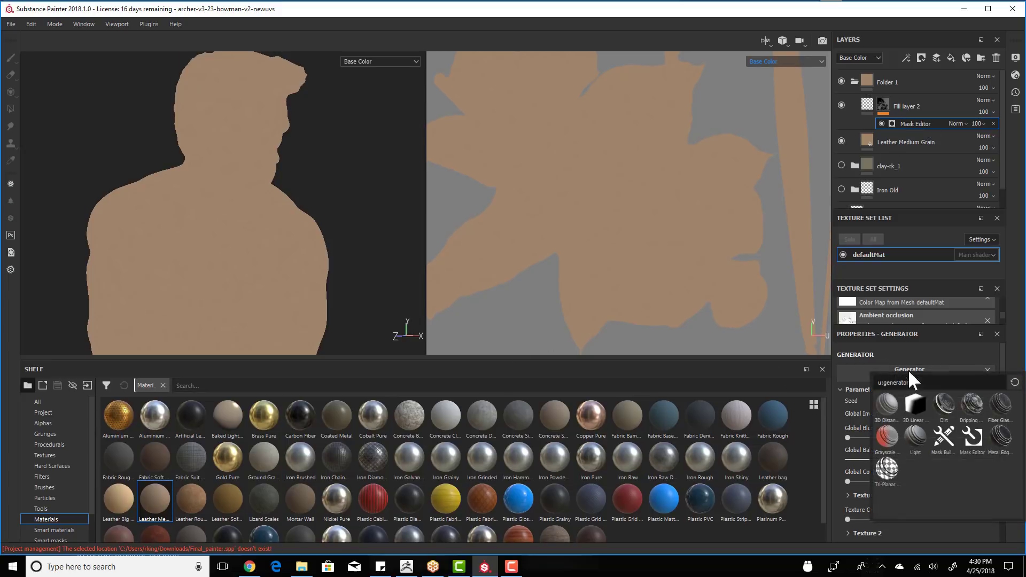
{"action": "type", "text": "dust"}
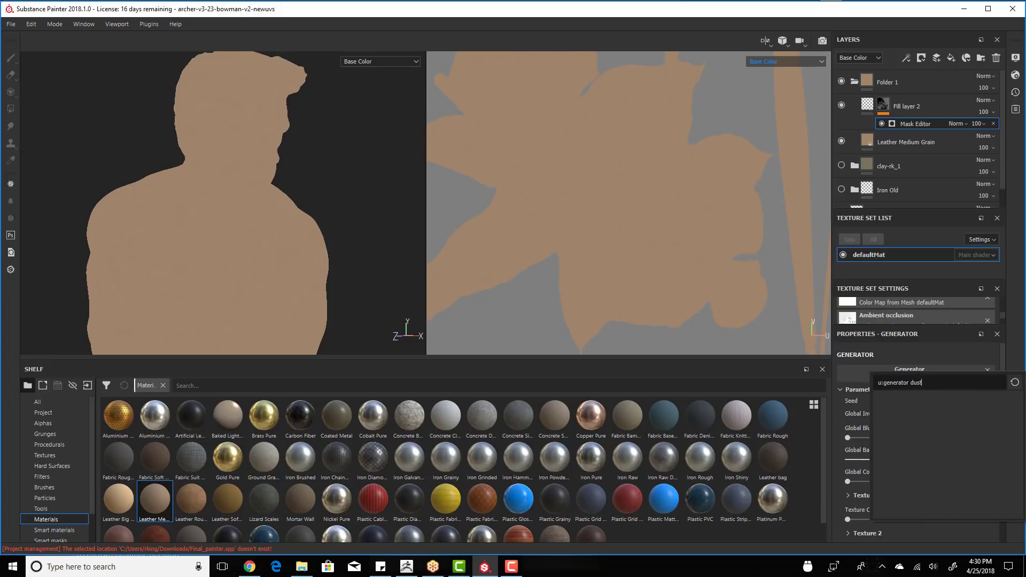
{"action": "key", "text": "Escape"}
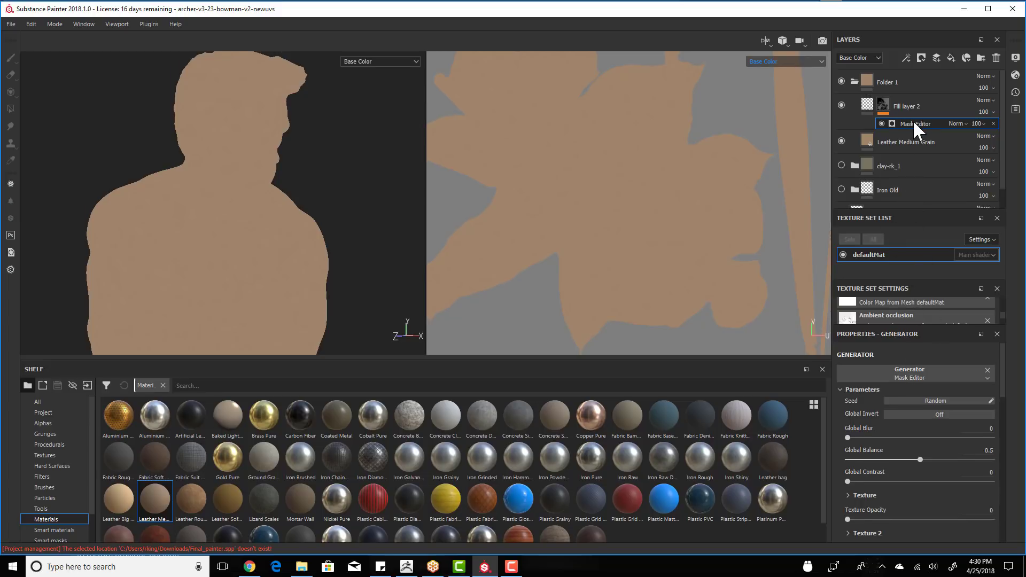
{"action": "scroll", "coordinate": [913, 489], "scroll_direction": "down", "scroll_amount": 3}
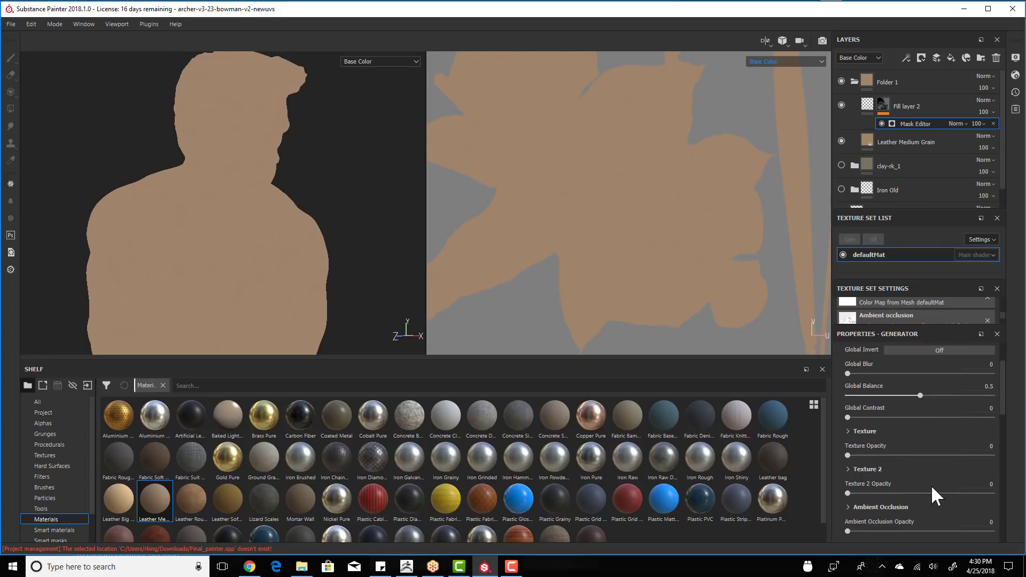
{"action": "scroll", "coordinate": [925, 442], "scroll_direction": "up", "scroll_amount": 3}
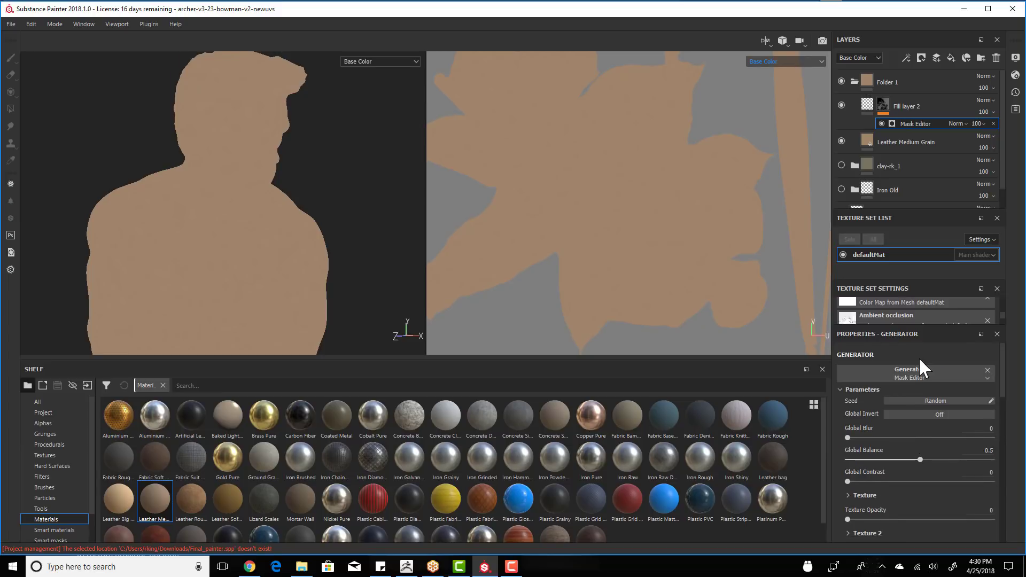
- Delete Folder 1 with its leather layers, and make the clay-rk_1 folder visible and expanded
{"action": "left_click", "coordinate": [912, 82]}
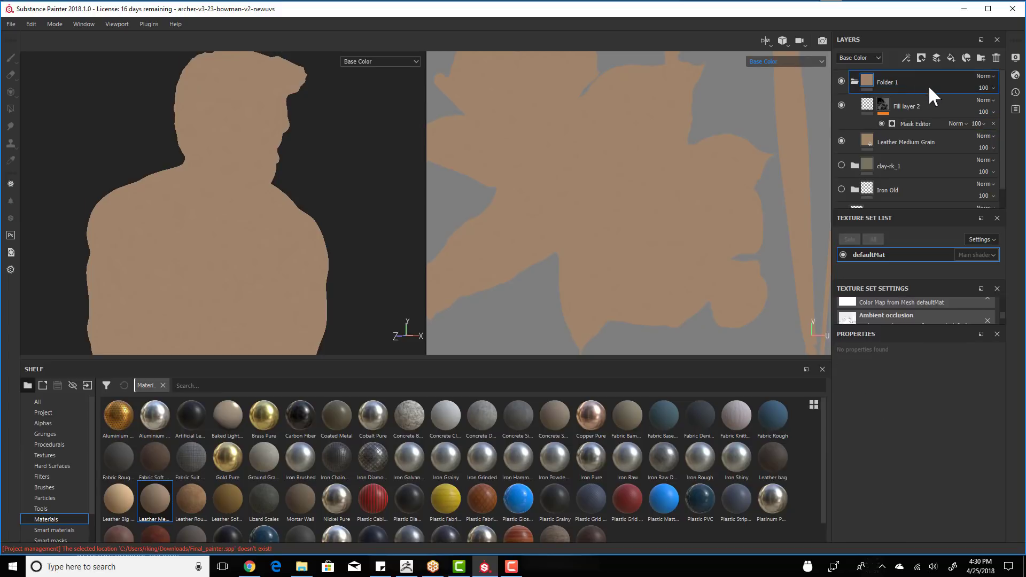
{"action": "key", "text": "Delete"}
{"action": "left_click", "coordinate": [841, 81]}
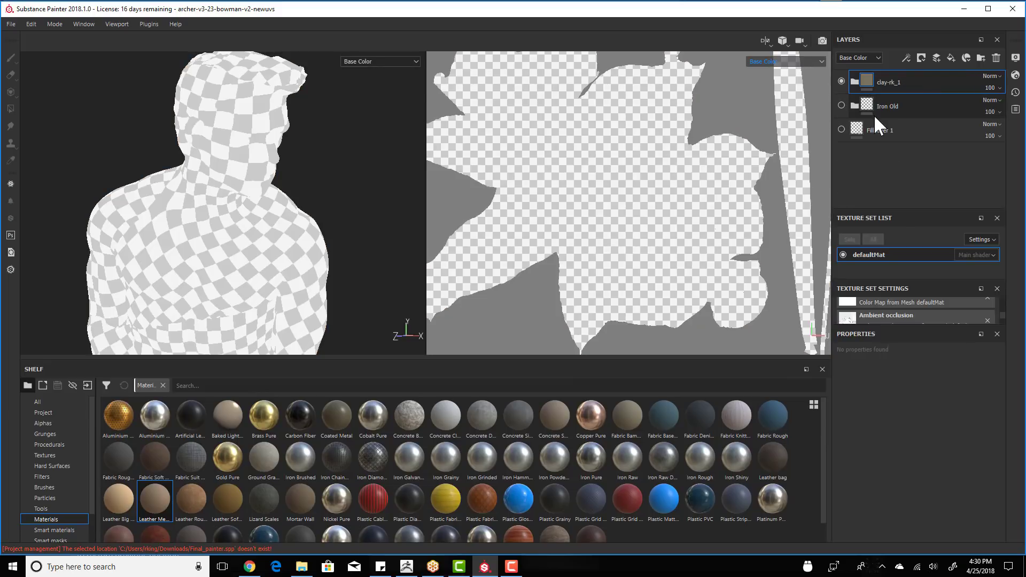
{"action": "left_click", "coordinate": [855, 81]}
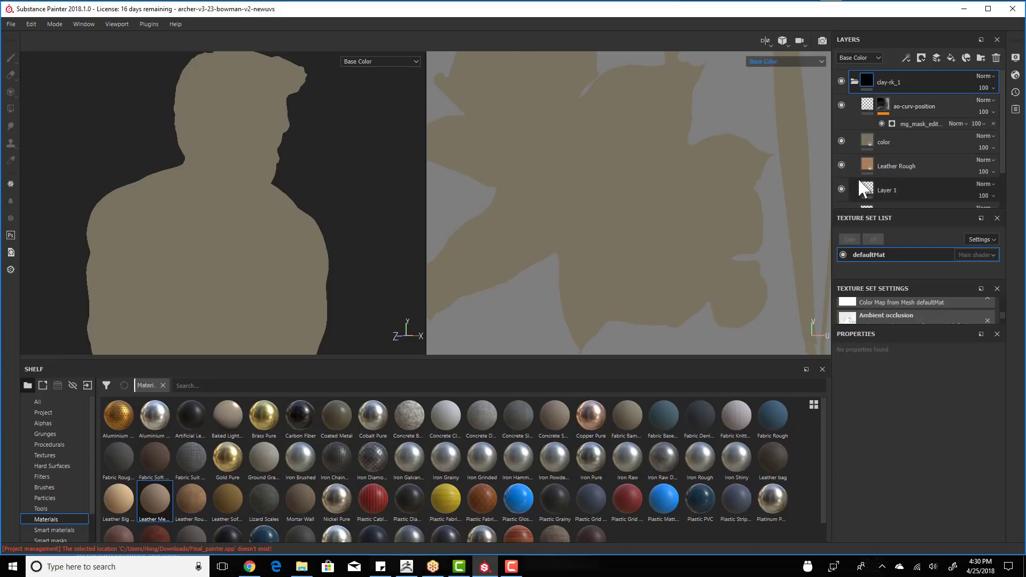
- Select the Leather Rough layer and display the full Material view on the model
{"action": "left_click", "coordinate": [906, 164]}
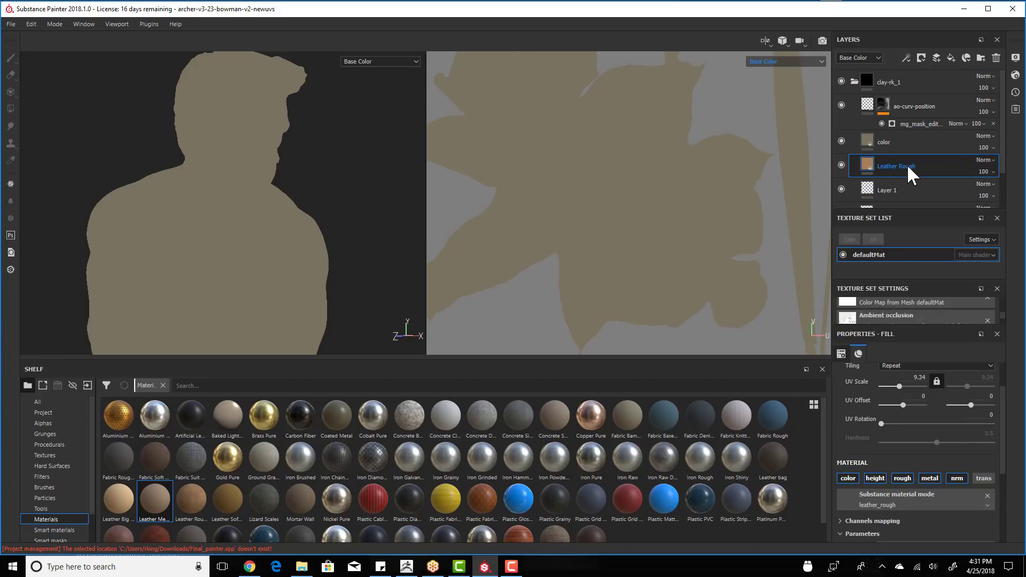
{"action": "left_click", "coordinate": [772, 62]}
{"action": "left_click", "coordinate": [770, 76]}
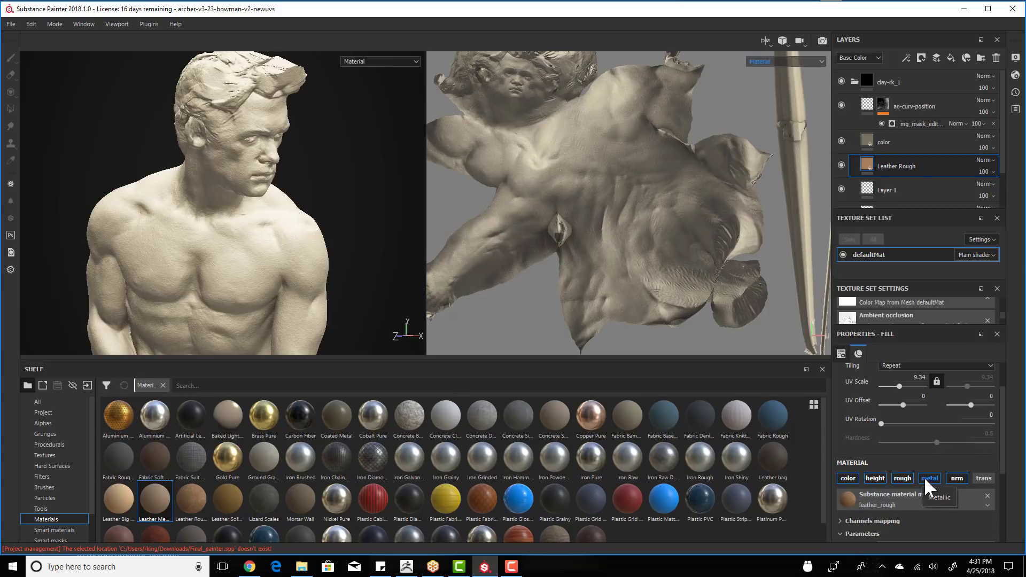
- Link the model's shoulder to the material channels and circle the Leather Rough layer in red on a screen sketch, and close the sketch
{"action": "key", "text": "super+w"}
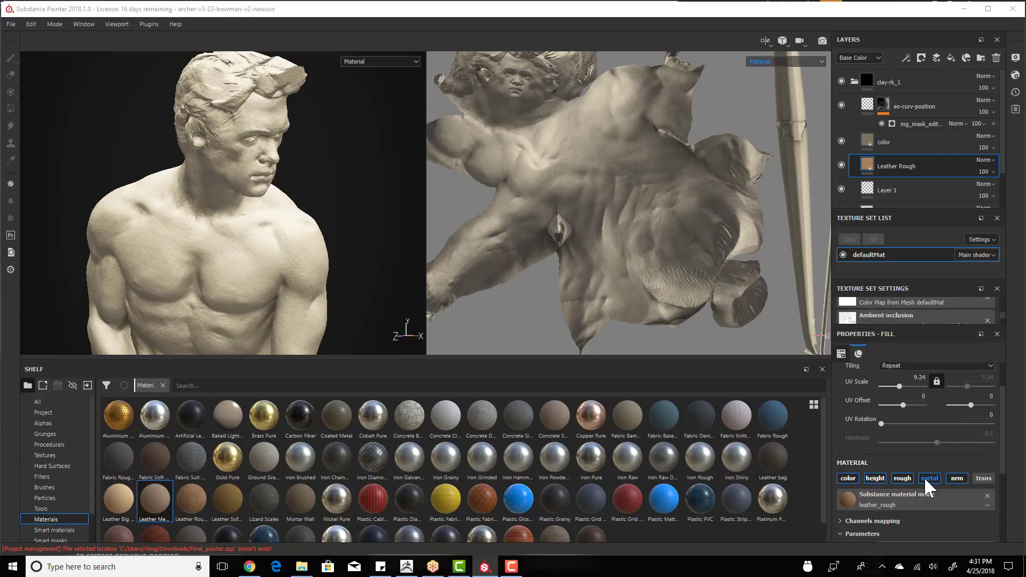
{"action": "left_click", "coordinate": [937, 368]}
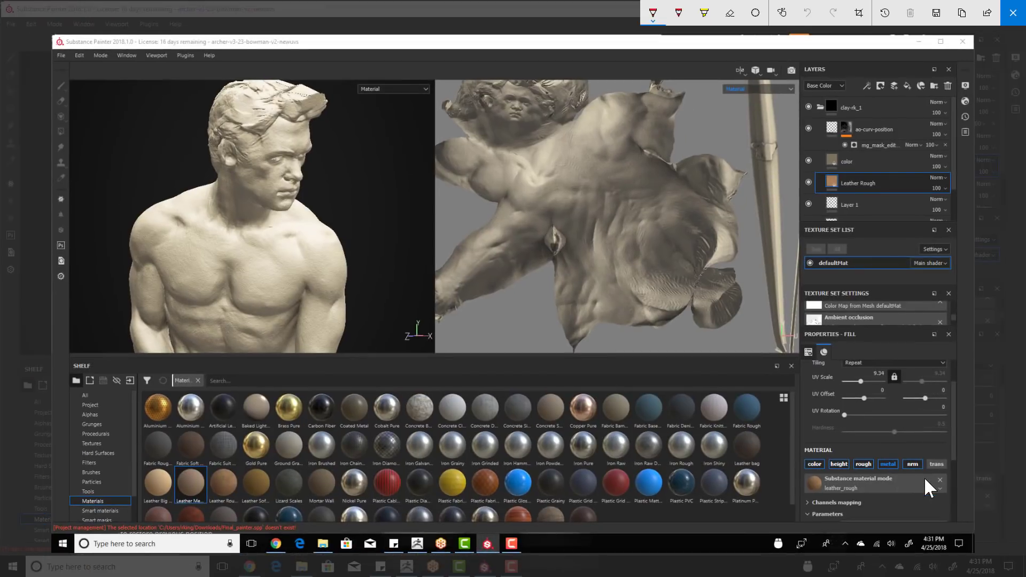
{"action": "mouse_move", "coordinate": [372, 248]}
{"action": "left_mouse_down"}
{"action": "mouse_move", "coordinate": [348, 214]}
{"action": "mouse_move", "coordinate": [374, 182]}
{"action": "mouse_move", "coordinate": [434, 238]}
{"action": "mouse_move", "coordinate": [779, 434]}
{"action": "left_mouse_up"}
{"action": "left_click_drag", "start_coordinate": [759, 439], "coordinate": [779, 434]}
{"action": "mouse_move", "coordinate": [970, 449]}
{"action": "left_mouse_down"}
{"action": "mouse_move", "coordinate": [962, 497]}
{"action": "mouse_move", "coordinate": [876, 422]}
{"action": "left_mouse_up"}
{"action": "mouse_move", "coordinate": [826, 446]}
{"action": "left_mouse_down"}
{"action": "mouse_move", "coordinate": [840, 473]}
{"action": "mouse_move", "coordinate": [858, 452]}
{"action": "mouse_move", "coordinate": [882, 473]}
{"action": "mouse_move", "coordinate": [898, 442]}
{"action": "mouse_move", "coordinate": [938, 464]}
{"action": "left_mouse_up"}
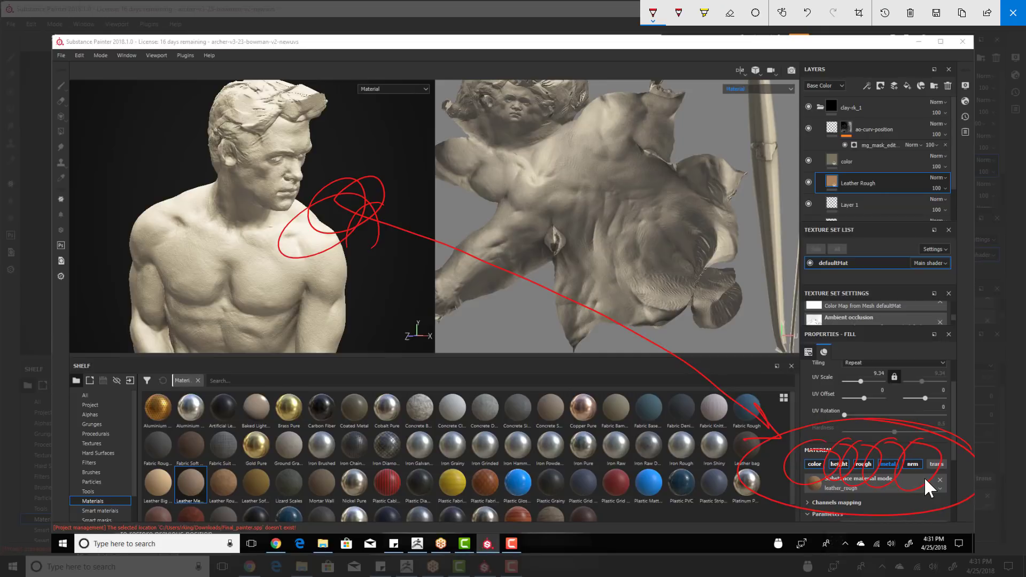
{"action": "mouse_move", "coordinate": [845, 170]}
{"action": "left_mouse_down"}
{"action": "mouse_move", "coordinate": [786, 187]}
{"action": "mouse_move", "coordinate": [914, 168]}
{"action": "left_mouse_up"}
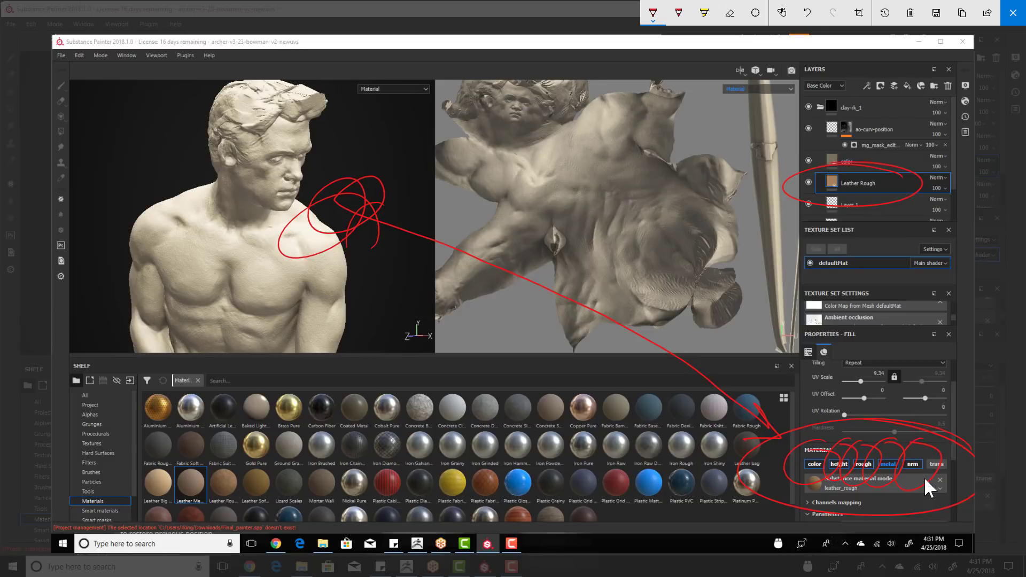
{"action": "left_click", "coordinate": [1012, 13]}
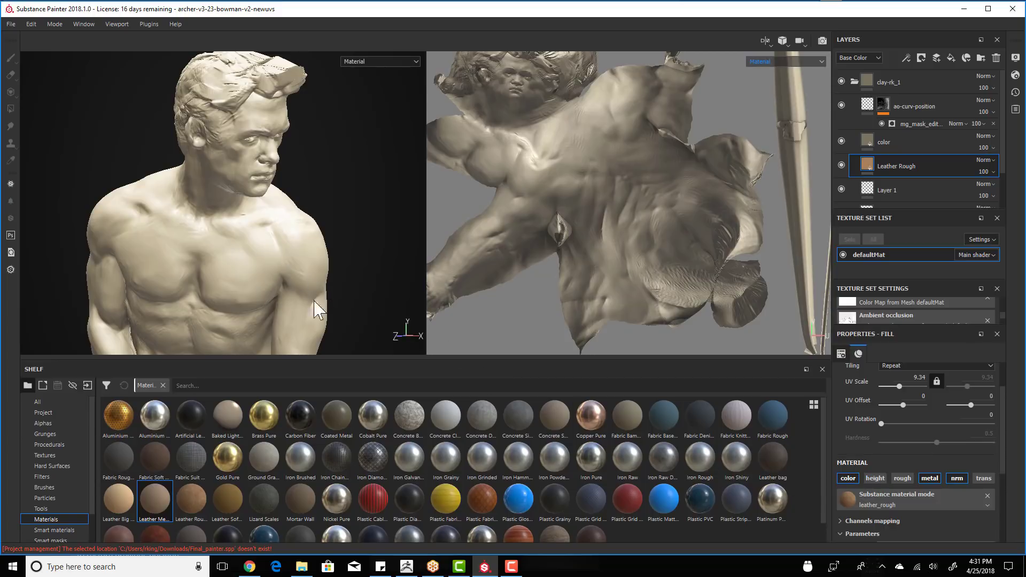
- Examine Leather Rough's Technical Parameters, circling Height Range and Height Position on a screen sketch, and collapse the group
{"action": "scroll", "coordinate": [877, 488], "scroll_direction": "down", "scroll_amount": 5}
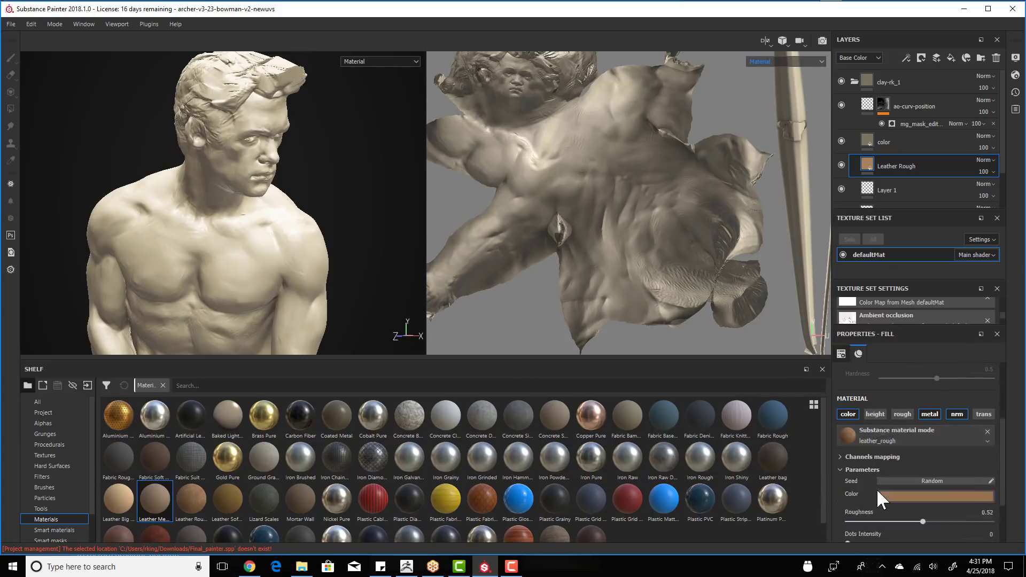
{"action": "left_click", "coordinate": [884, 529]}
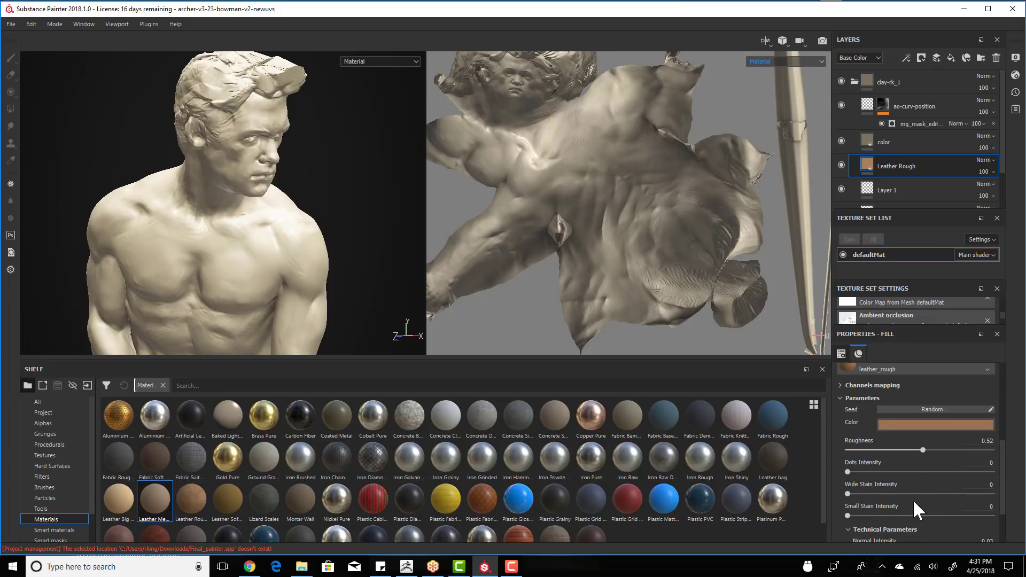
{"action": "scroll", "coordinate": [916, 497], "scroll_direction": "down", "scroll_amount": 2}
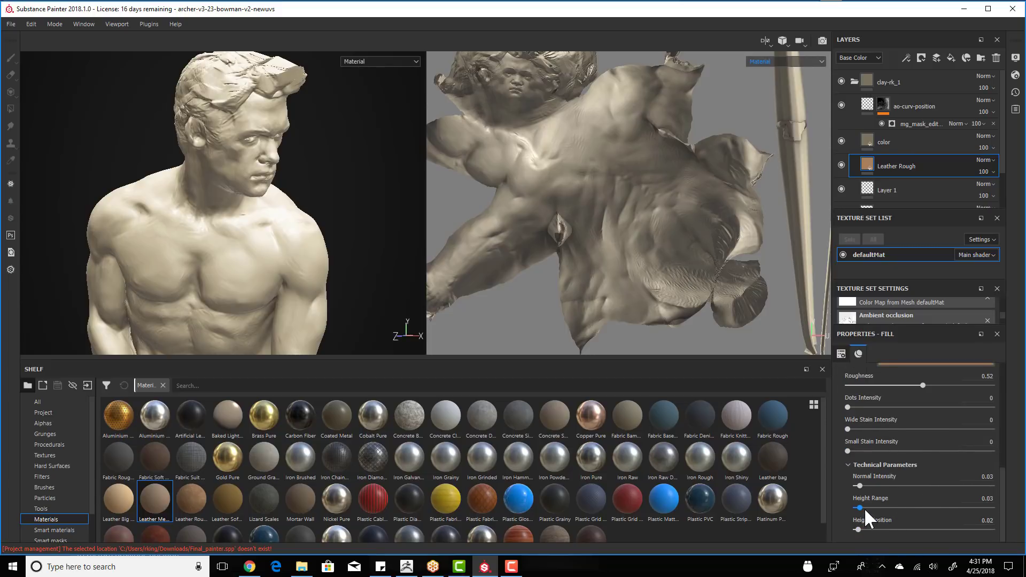
{"action": "key", "text": "super+w"}
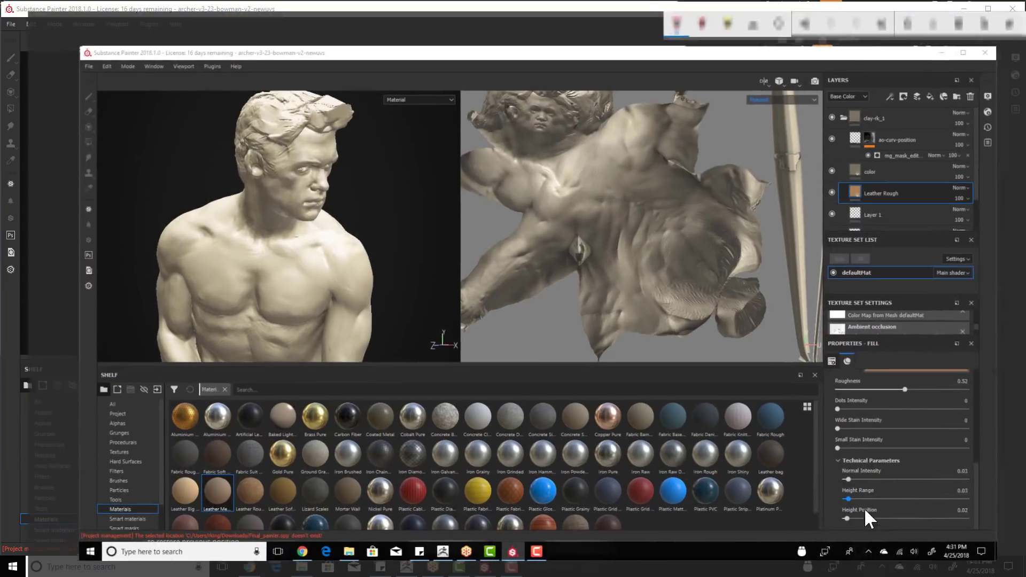
{"action": "left_click_drag", "start_coordinate": [280, 258], "coordinate": [745, 438]}
{"action": "mouse_move", "coordinate": [896, 411]}
{"action": "left_mouse_down"}
{"action": "mouse_move", "coordinate": [974, 515]}
{"action": "mouse_move", "coordinate": [939, 440]}
{"action": "mouse_move", "coordinate": [962, 475]}
{"action": "mouse_move", "coordinate": [948, 494]}
{"action": "left_mouse_up"}
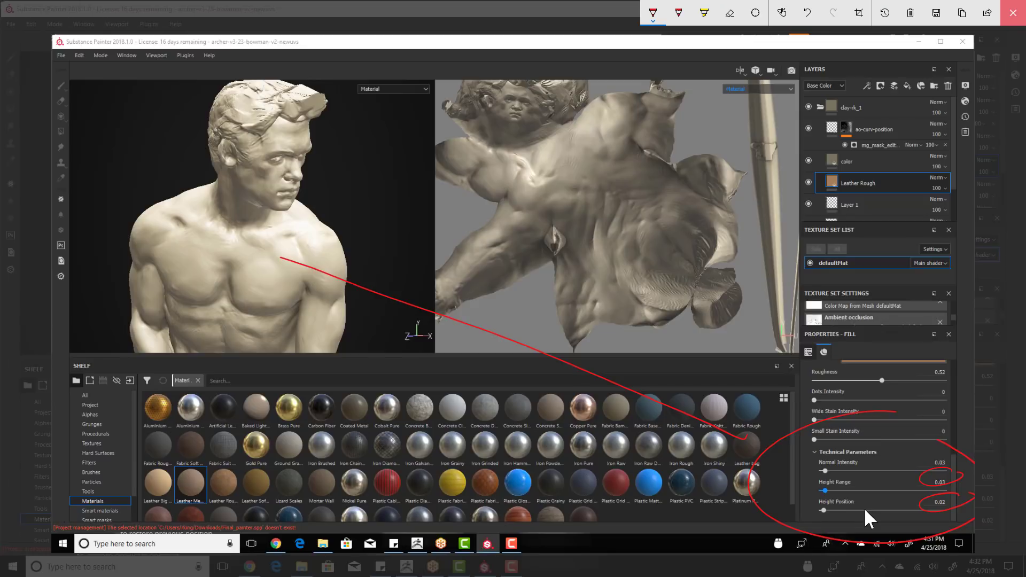
{"action": "left_click", "coordinate": [1012, 12]}
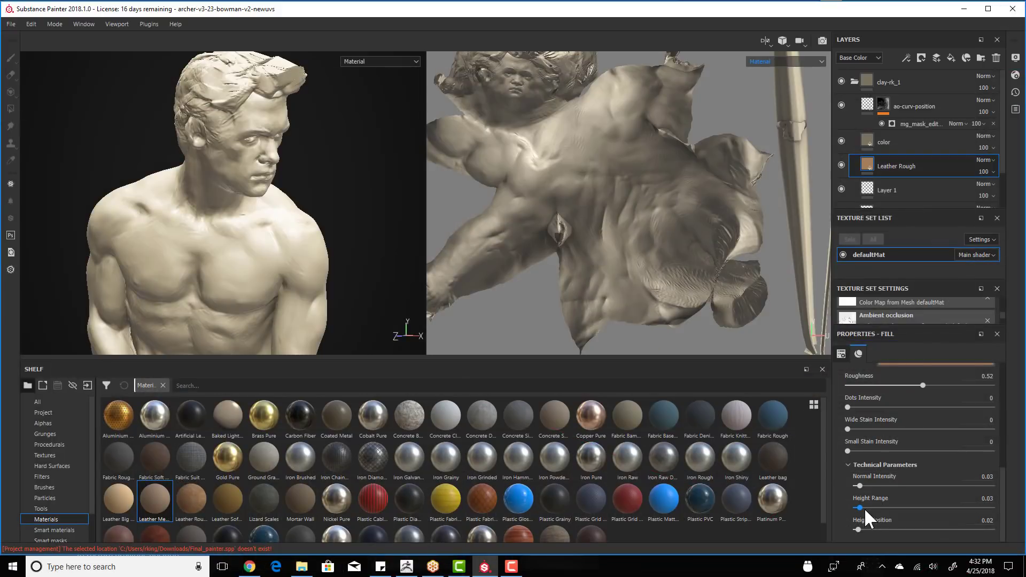
{"action": "left_click", "coordinate": [883, 465]}
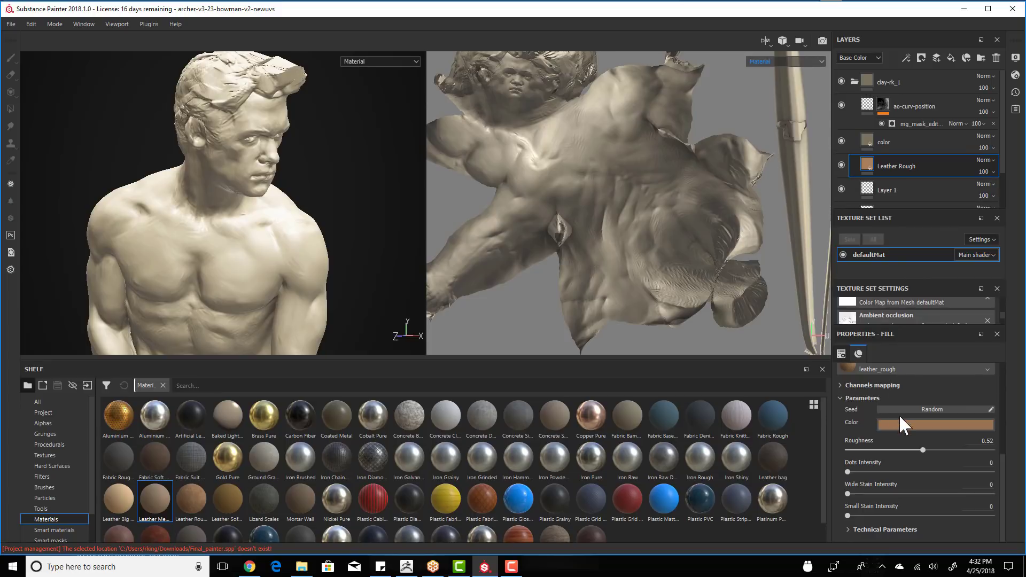
{"action": "scroll", "coordinate": [902, 439], "scroll_direction": "up", "scroll_amount": 3}
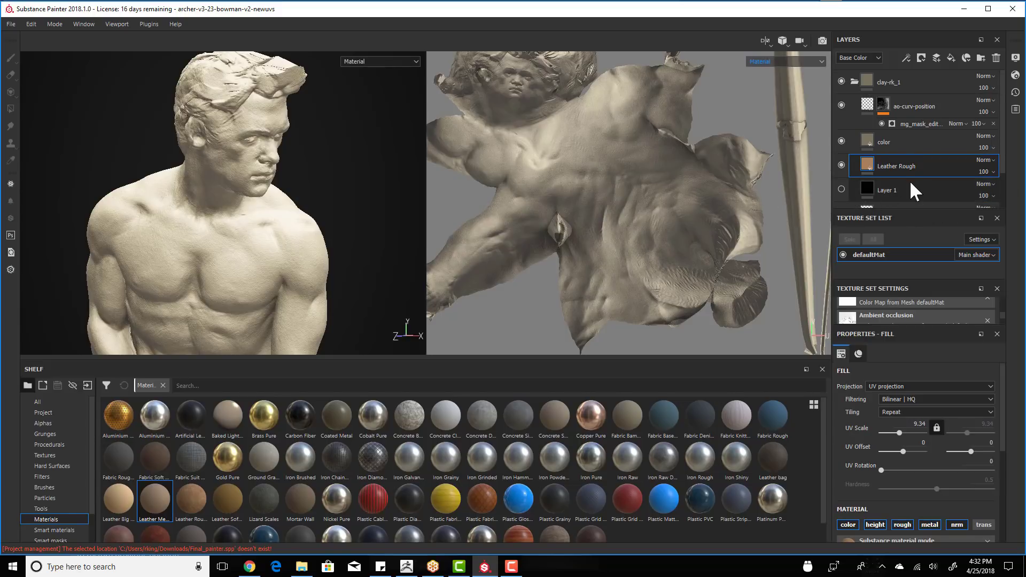
- Make Layer 1 below Leather Rough visible in the clay-rk_1 folder
{"action": "scroll", "coordinate": [909, 181], "scroll_direction": "down", "scroll_amount": 3}
{"action": "scroll", "coordinate": [916, 181], "scroll_direction": "up", "scroll_amount": 2}
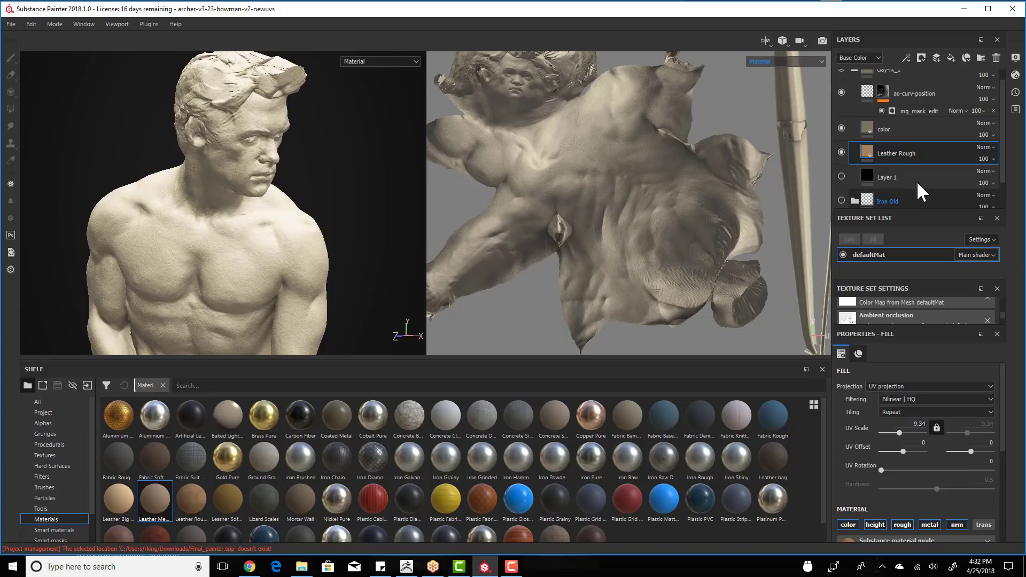
{"action": "left_click", "coordinate": [841, 174]}
{"action": "scroll", "coordinate": [890, 172], "scroll_direction": "down", "scroll_amount": 2}
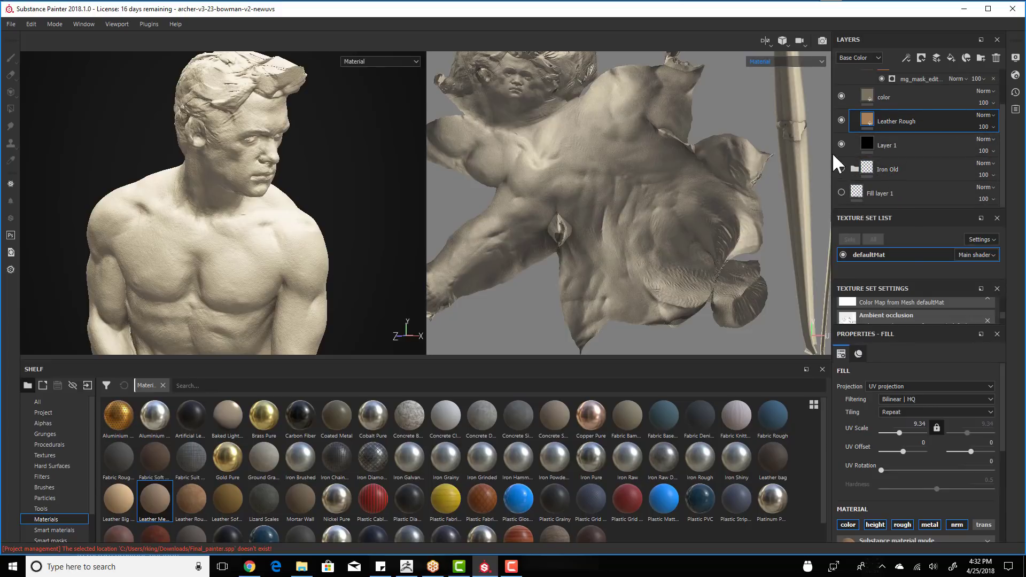
- Hide Layer 1 in the clay-rk_1 folder and make Fill layer 1 at the base of the stack visible
{"action": "left_click", "coordinate": [840, 143]}
{"action": "left_click", "coordinate": [841, 192]}
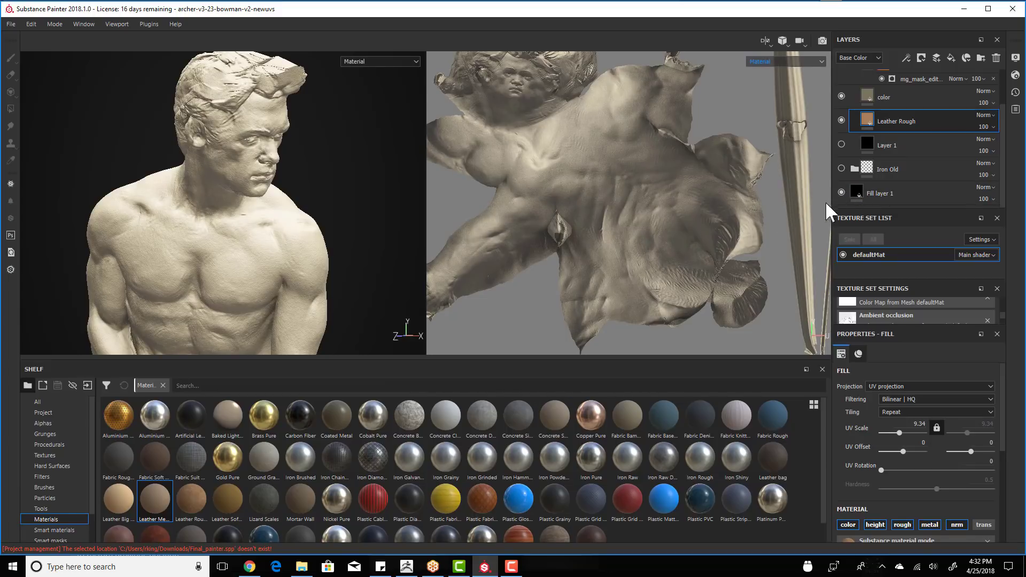
{"action": "left_click", "coordinate": [841, 192]}
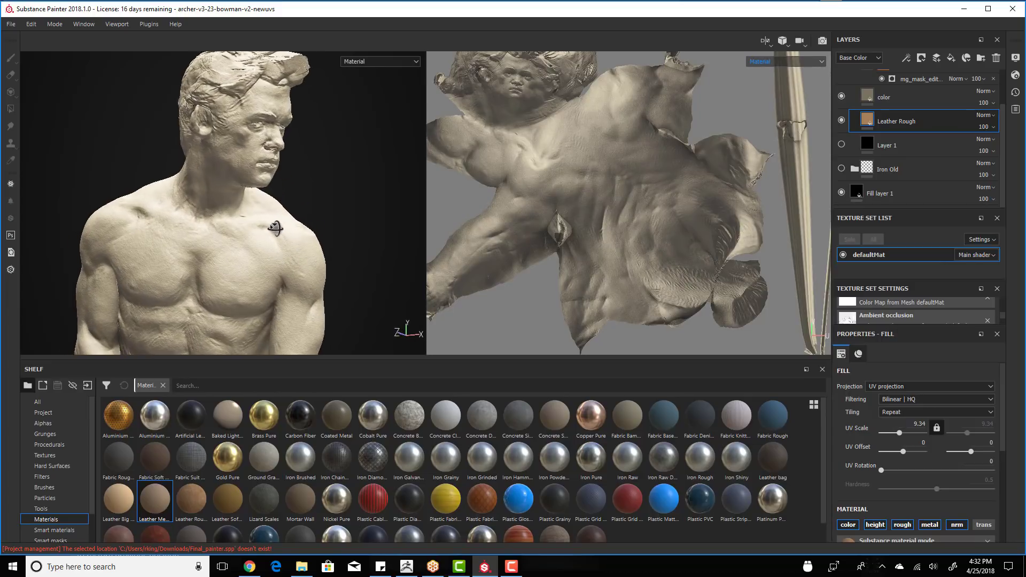
- Toggle Fill layer 1's visibility to compare its effect on the chest, abdomen and shoulder up close
{"action": "scroll", "coordinate": [313, 310], "scroll_direction": "up", "scroll_amount": 3}
{"action": "scroll", "coordinate": [313, 310], "scroll_direction": "up", "scroll_amount": 4}
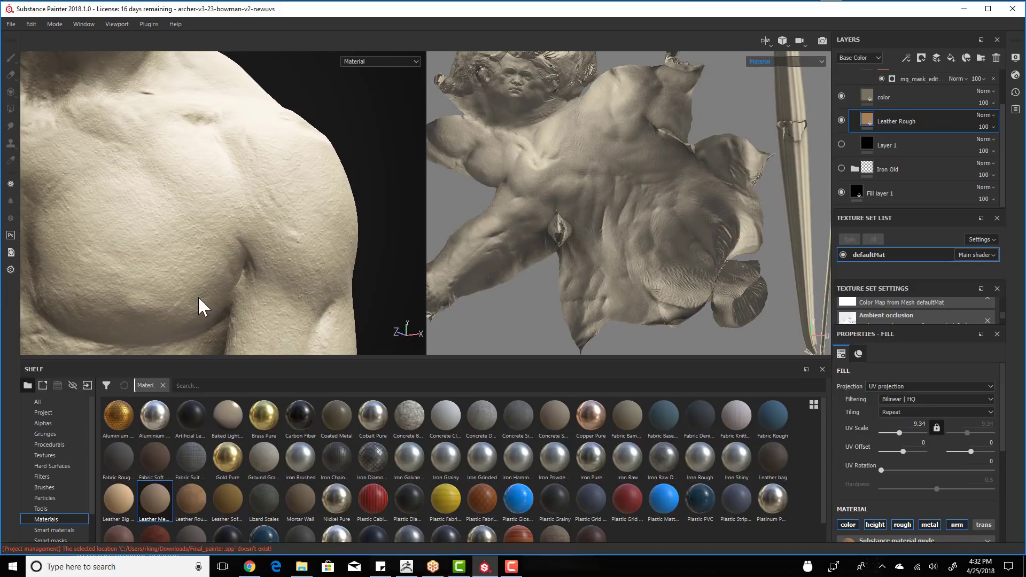
{"action": "scroll", "coordinate": [200, 305], "scroll_direction": "up", "scroll_amount": 4}
{"action": "scroll", "coordinate": [348, 266], "scroll_direction": "up", "scroll_amount": 2}
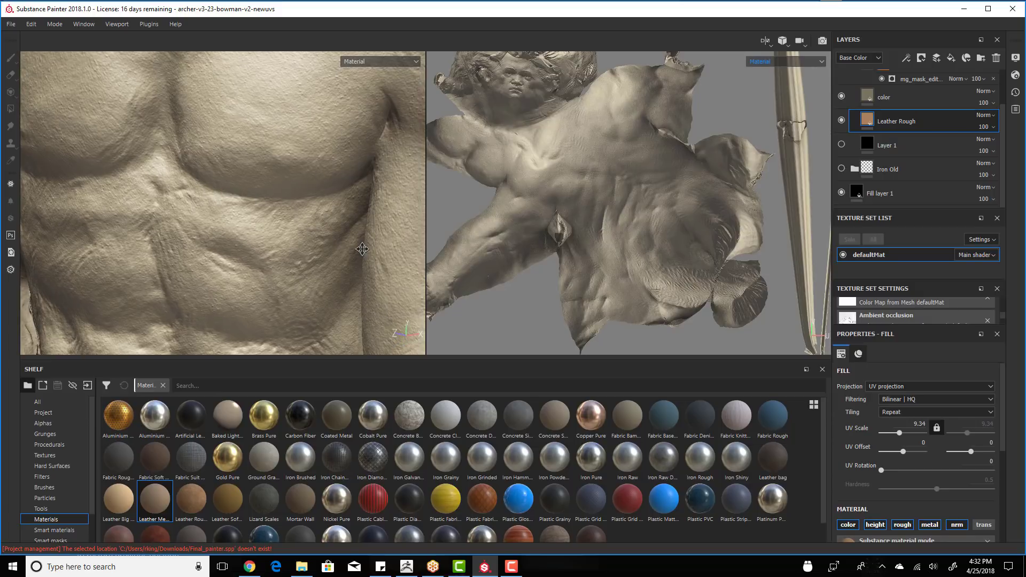
{"action": "scroll", "coordinate": [360, 248], "scroll_direction": "up", "scroll_amount": 1}
{"action": "left_click", "coordinate": [841, 192]}
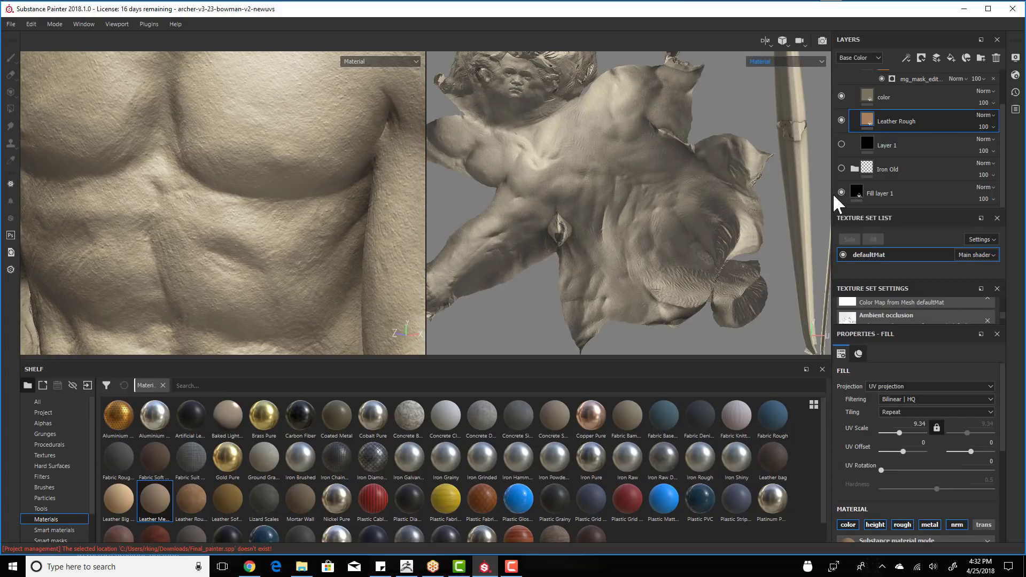
{"action": "left_click", "coordinate": [839, 193]}
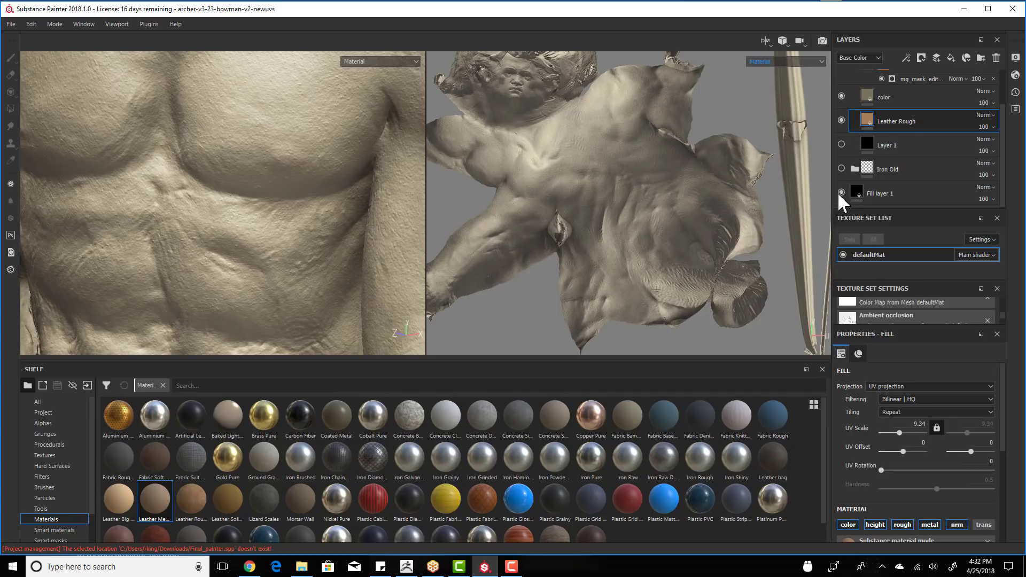
{"action": "left_click_drag", "start_coordinate": [360, 279], "coordinate": [213, 235], "text": "alt"}
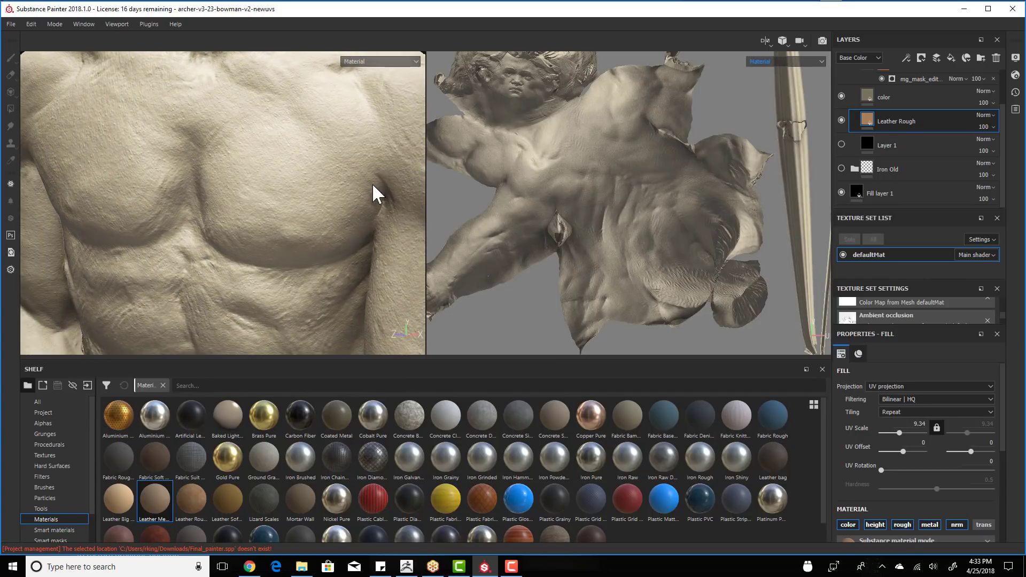
{"action": "scroll", "coordinate": [279, 289], "scroll_direction": "up", "scroll_amount": 3}
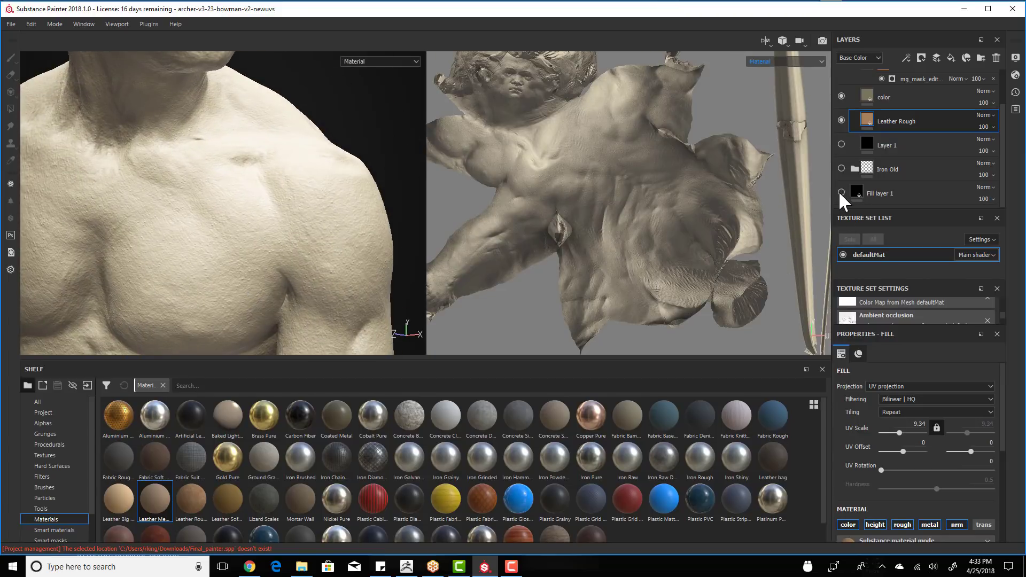
- Select Fill layer 1 and, on a screen sketch, circle its height and nrm channels and point an arrow at its Normal map
{"action": "left_click", "coordinate": [892, 192]}
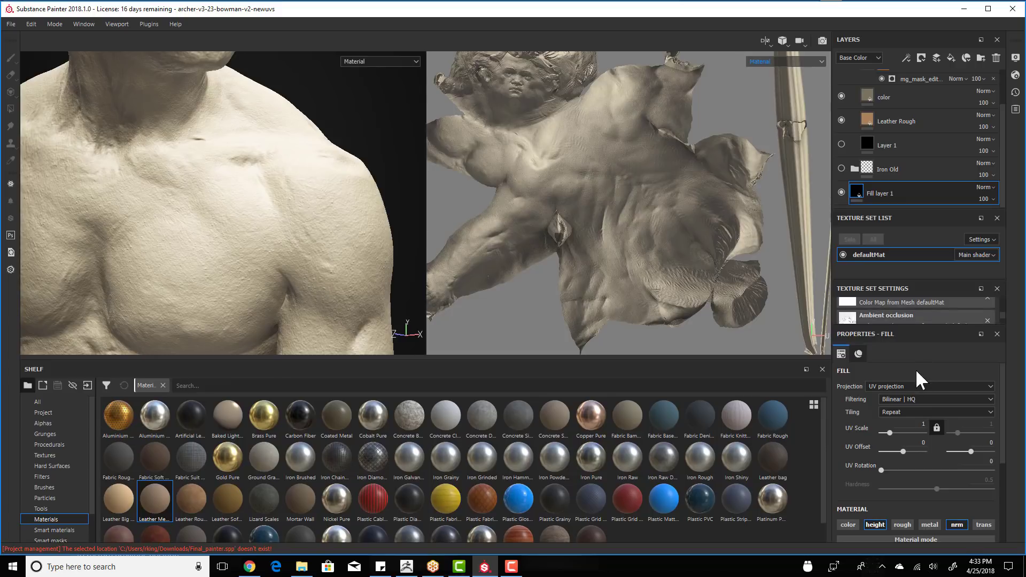
{"action": "scroll", "coordinate": [956, 460], "scroll_direction": "down", "scroll_amount": 3}
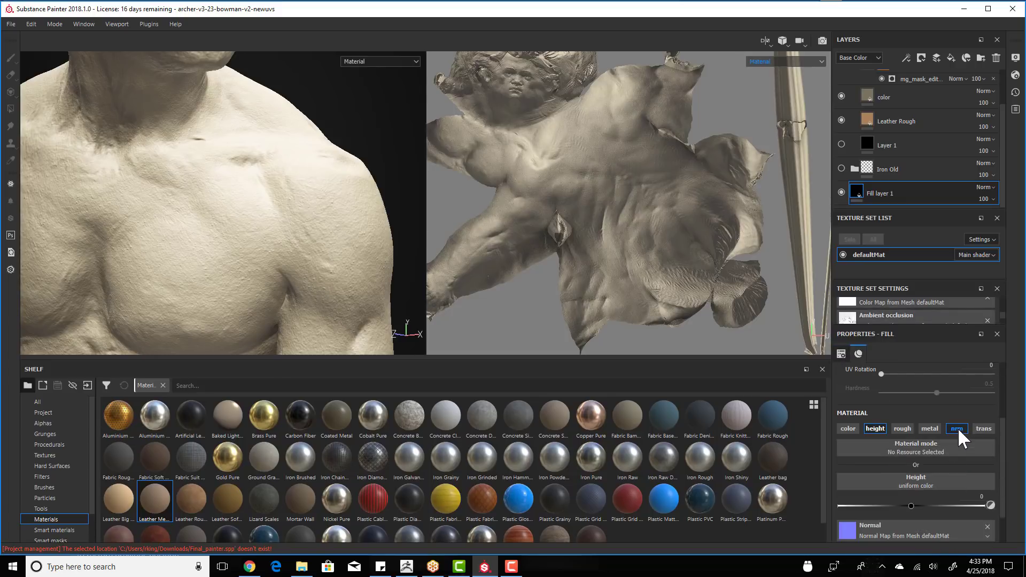
{"action": "key", "text": "super+w"}
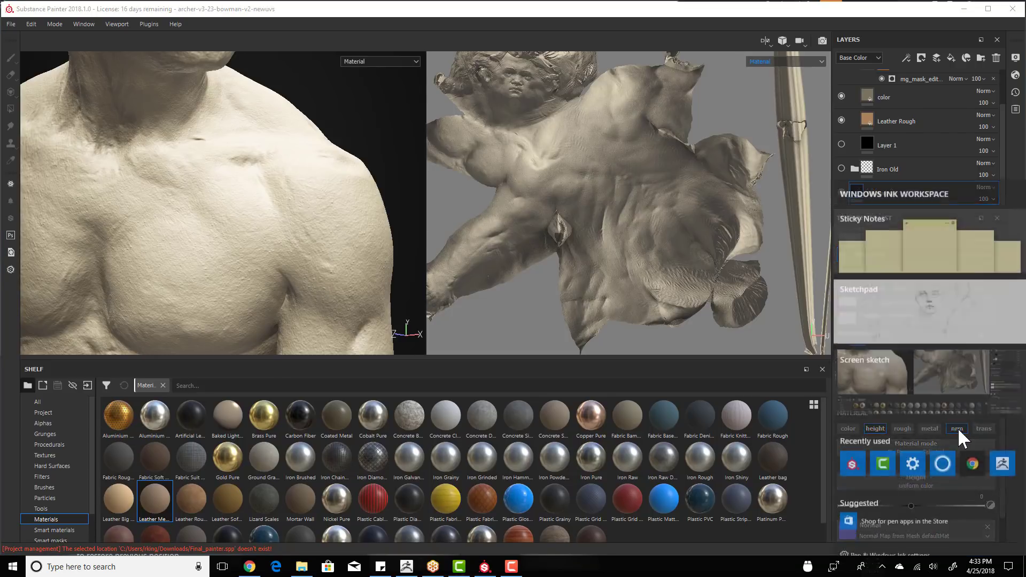
{"action": "left_click", "coordinate": [930, 368]}
{"action": "left_click_drag", "start_coordinate": [845, 396], "coordinate": [829, 398]}
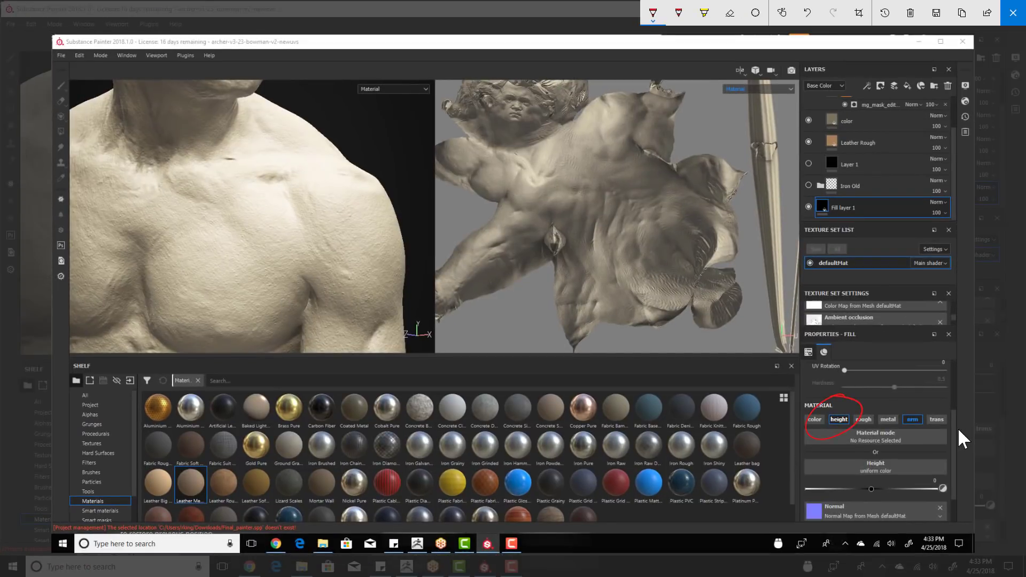
{"action": "left_click_drag", "start_coordinate": [923, 402], "coordinate": [941, 409]}
{"action": "mouse_move", "coordinate": [834, 411]}
{"action": "left_mouse_down"}
{"action": "mouse_move", "coordinate": [771, 433]}
{"action": "mouse_move", "coordinate": [795, 509]}
{"action": "mouse_move", "coordinate": [768, 516]}
{"action": "mouse_move", "coordinate": [874, 489]}
{"action": "mouse_move", "coordinate": [790, 514]}
{"action": "left_mouse_up"}
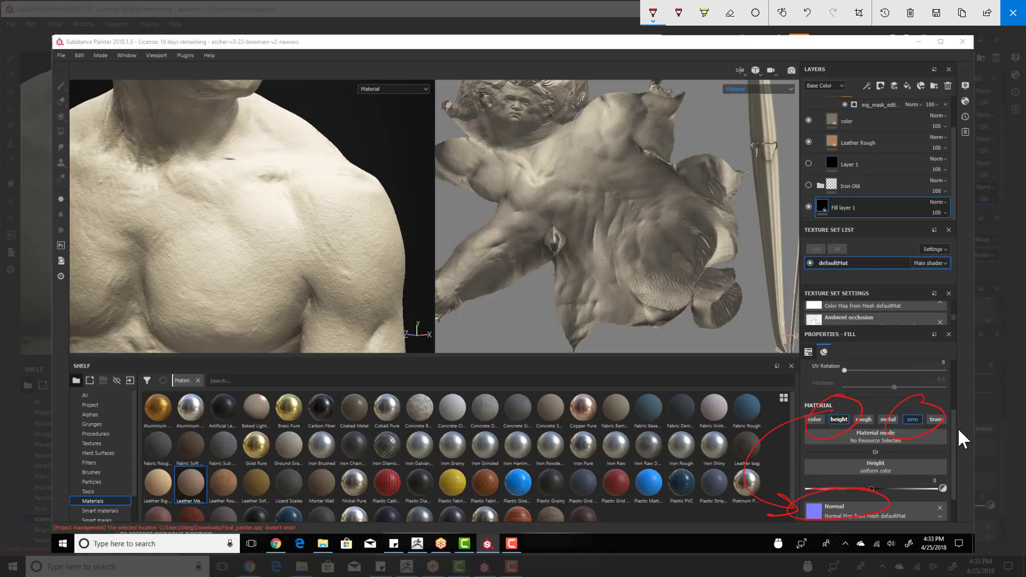
- Mark the sculpted surface details on the model's shoulder and chest in red on the screen sketch, and close the sketch
{"action": "mouse_move", "coordinate": [323, 236]}
{"action": "left_mouse_down"}
{"action": "mouse_move", "coordinate": [341, 260]}
{"action": "mouse_move", "coordinate": [329, 260]}
{"action": "left_mouse_up"}
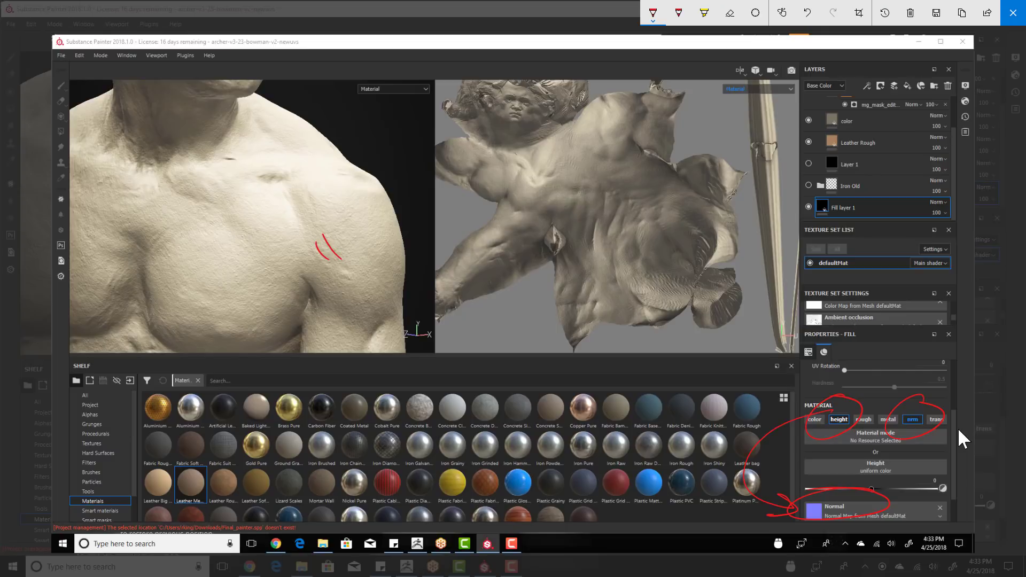
{"action": "mouse_move", "coordinate": [165, 194]}
{"action": "left_mouse_down"}
{"action": "mouse_move", "coordinate": [187, 213]}
{"action": "mouse_move", "coordinate": [147, 250]}
{"action": "left_mouse_up"}
{"action": "left_click_drag", "start_coordinate": [149, 231], "coordinate": [125, 276]}
{"action": "left_click_drag", "start_coordinate": [112, 282], "coordinate": [109, 301]}
{"action": "left_click_drag", "start_coordinate": [123, 335], "coordinate": [146, 357]}
{"action": "left_click_drag", "start_coordinate": [168, 312], "coordinate": [195, 334]}
{"action": "left_click", "coordinate": [1013, 12]}
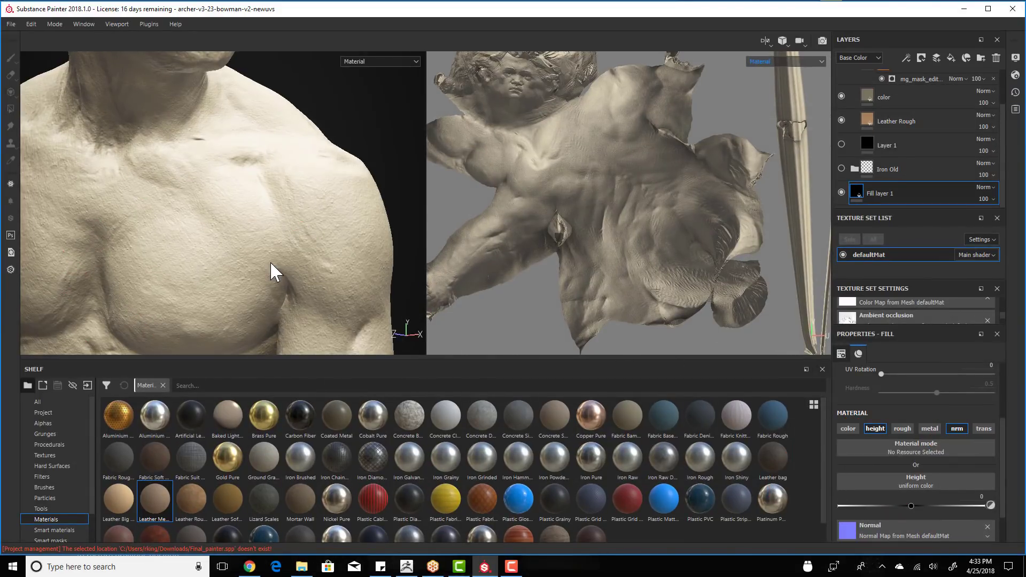
- Toggle Fill layer 1's visibility to compare the normal map's effect on the whole upper body
{"action": "scroll", "coordinate": [271, 261], "scroll_direction": "down", "scroll_amount": 5, "text": "alt"}
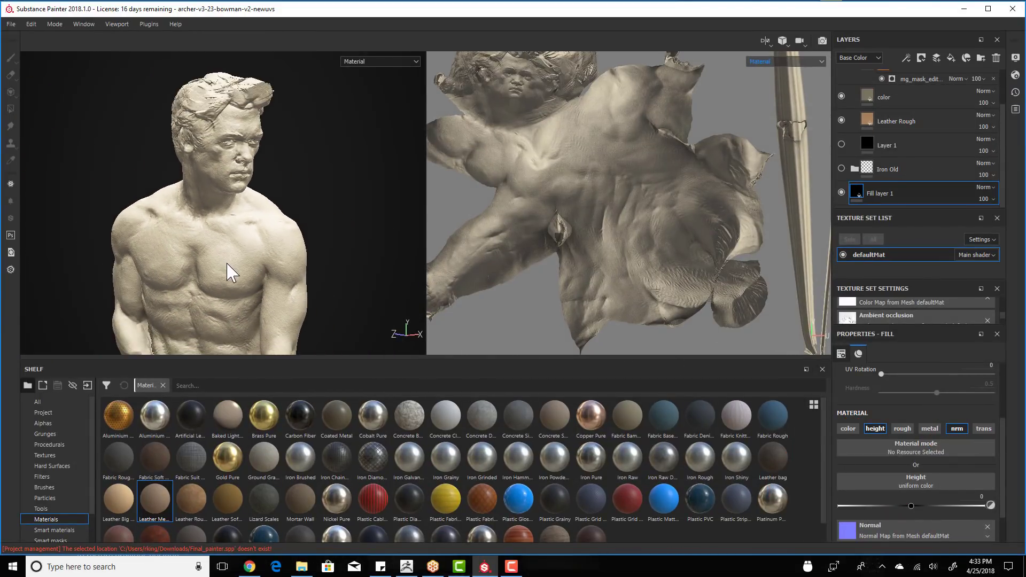
{"action": "left_click_drag", "start_coordinate": [230, 260], "coordinate": [222, 284], "text": "alt"}
{"action": "middle_click_drag", "start_coordinate": [218, 274], "coordinate": [231, 238], "text": "alt"}
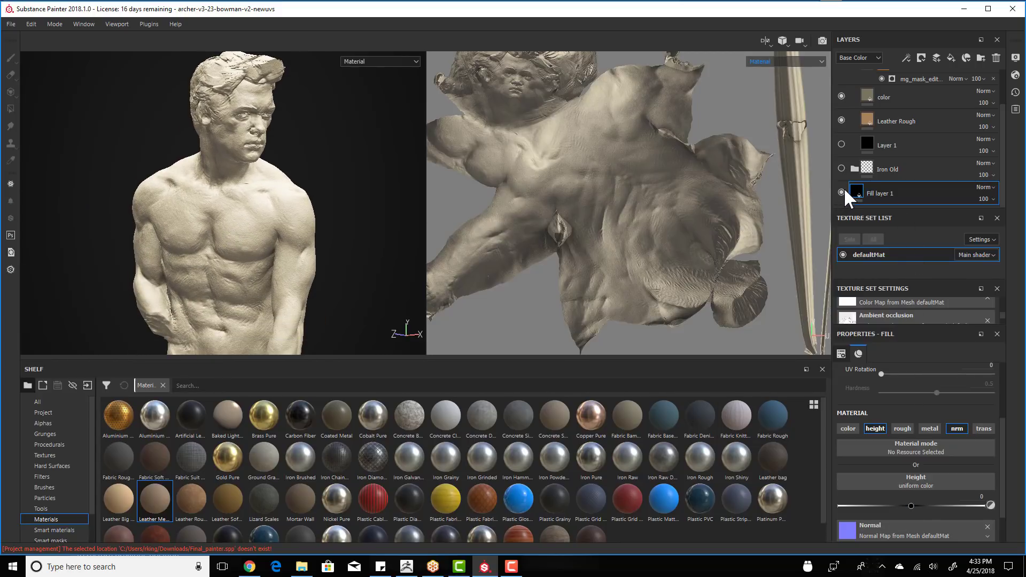
{"action": "left_click", "coordinate": [842, 192]}
{"action": "left_click", "coordinate": [843, 191]}
- Compare the abdomen's surface detail with Fill layer 1 off and on, and return to the upper-body view
{"action": "left_click_drag", "start_coordinate": [334, 262], "coordinate": [309, 206], "text": "alt"}
{"action": "mouse_move", "coordinate": [261, 266]}
{"action": "middle_mouse_down", "text": "alt"}
{"action": "mouse_move", "coordinate": [281, 176]}
{"action": "mouse_move", "coordinate": [264, 248]}
{"action": "middle_mouse_up", "text": "alt"}
{"action": "scroll", "coordinate": [263, 247], "scroll_direction": "up", "scroll_amount": 8}
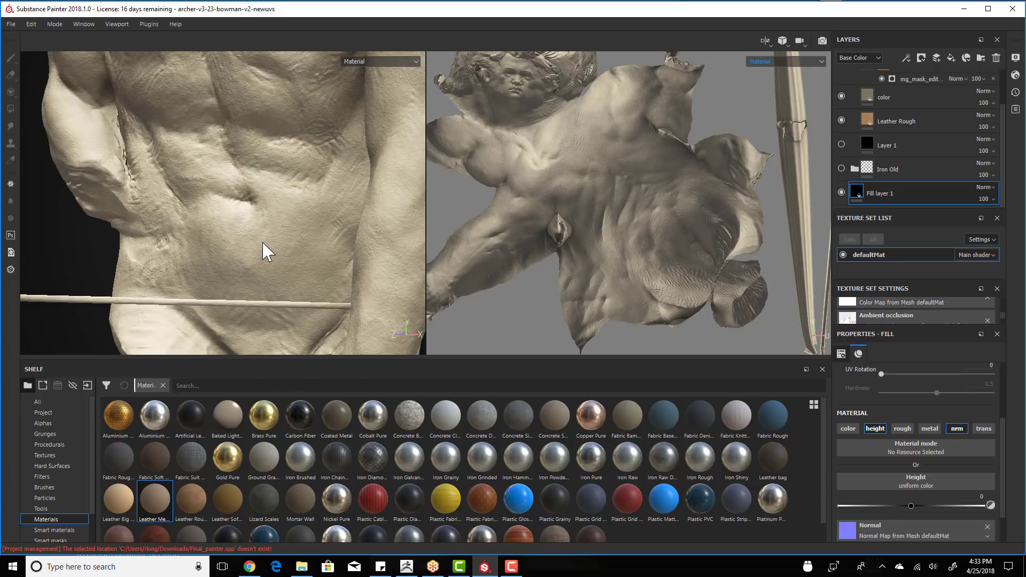
{"action": "left_click", "coordinate": [842, 193]}
{"action": "left_click", "coordinate": [841, 192]}
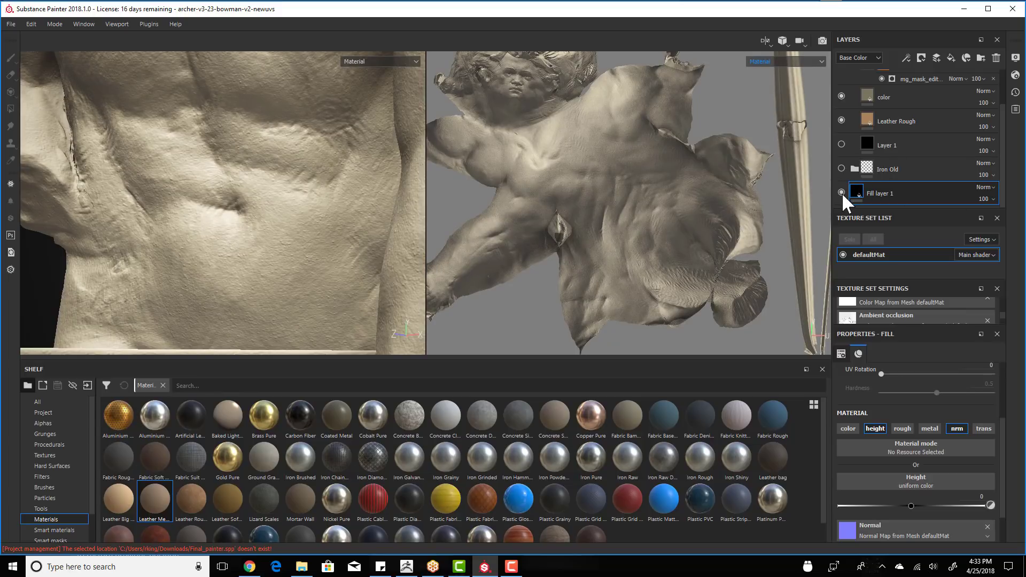
{"action": "scroll", "coordinate": [311, 279], "scroll_direction": "down", "scroll_amount": 5}
{"action": "middle_click_drag", "start_coordinate": [350, 172], "coordinate": [330, 294], "text": "alt"}
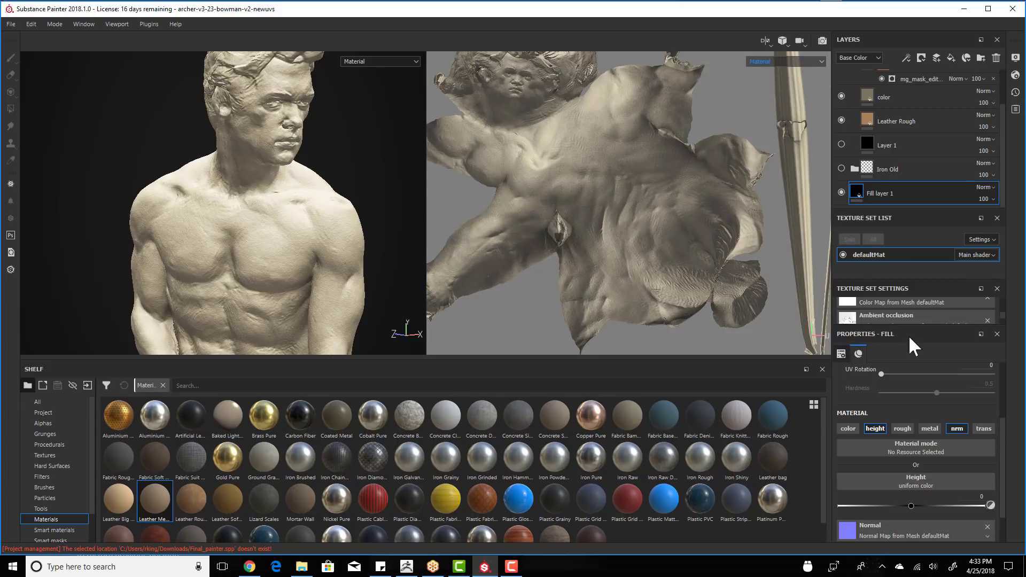
- Enlarge the Texture Set Settings to review the mesh maps, and preview the Normal Map from Mesh defaultMat
{"action": "left_click_drag", "start_coordinate": [915, 327], "coordinate": [923, 428]}
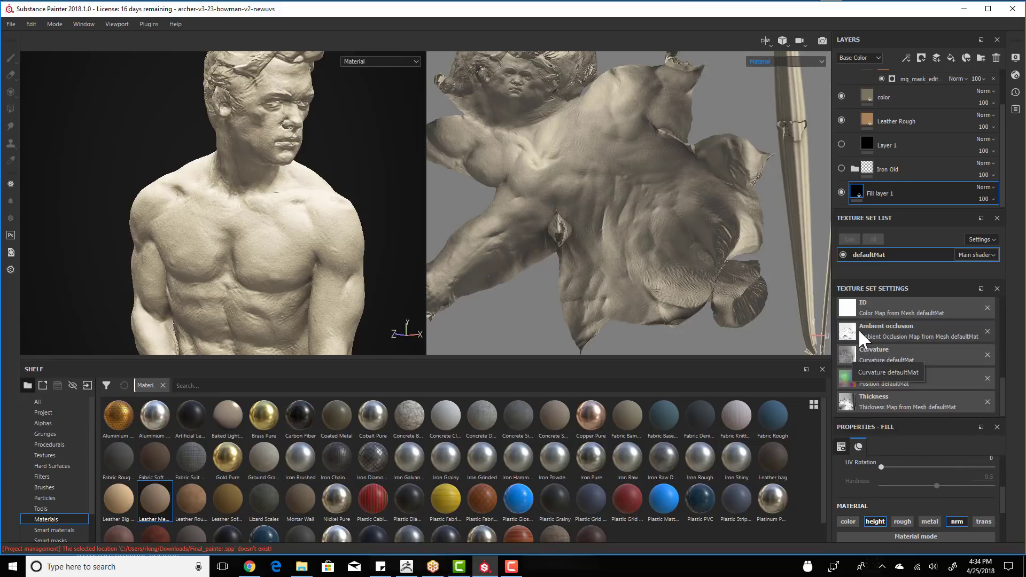
{"action": "scroll", "coordinate": [843, 342], "scroll_direction": "up", "scroll_amount": 2}
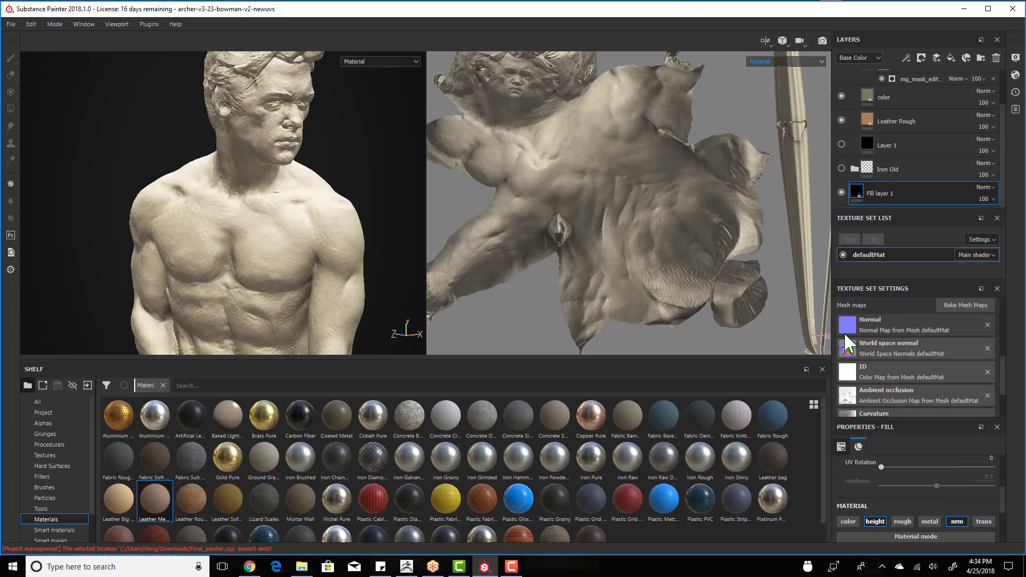
{"action": "left_click", "coordinate": [845, 324]}
{"action": "mouse_move", "coordinate": [946, 365]}
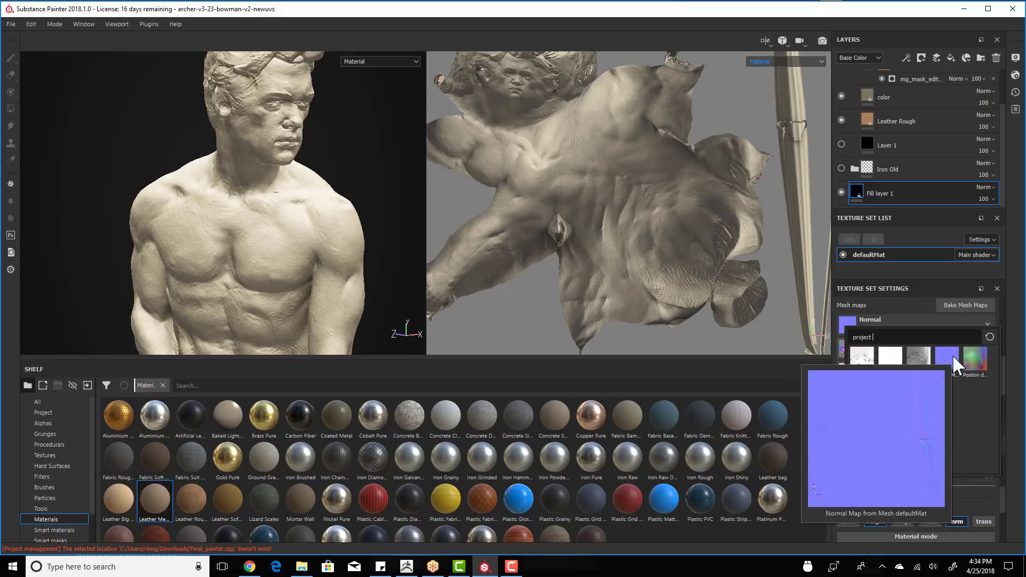
{"action": "left_click", "coordinate": [942, 287]}
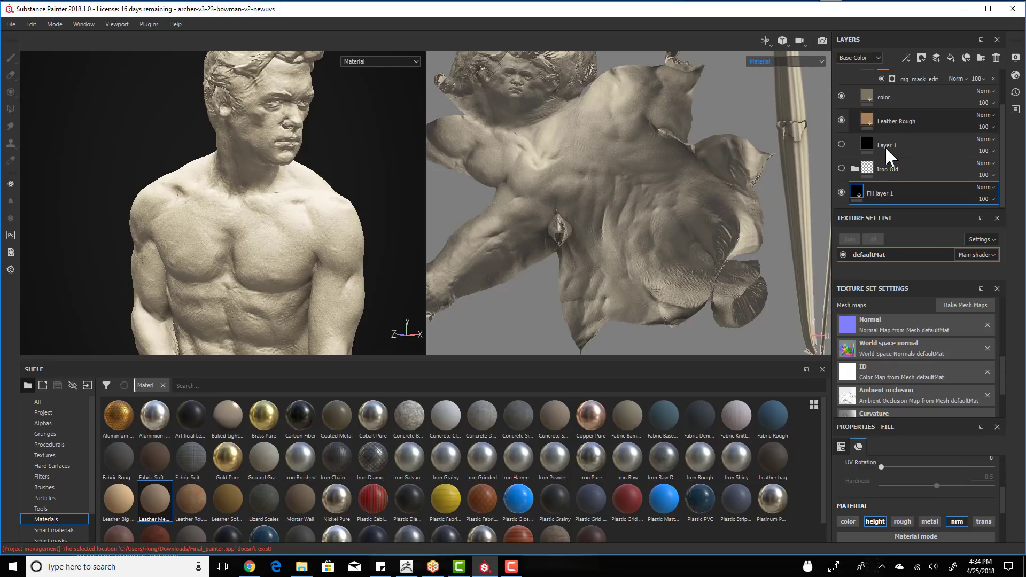
- Select the color layer in the clay-rk_1 folder and toggle its color channel off and on to compare the base color
{"action": "scroll", "coordinate": [899, 159], "scroll_direction": "up", "scroll_amount": 1}
{"action": "scroll", "coordinate": [899, 158], "scroll_direction": "up", "scroll_amount": 1}
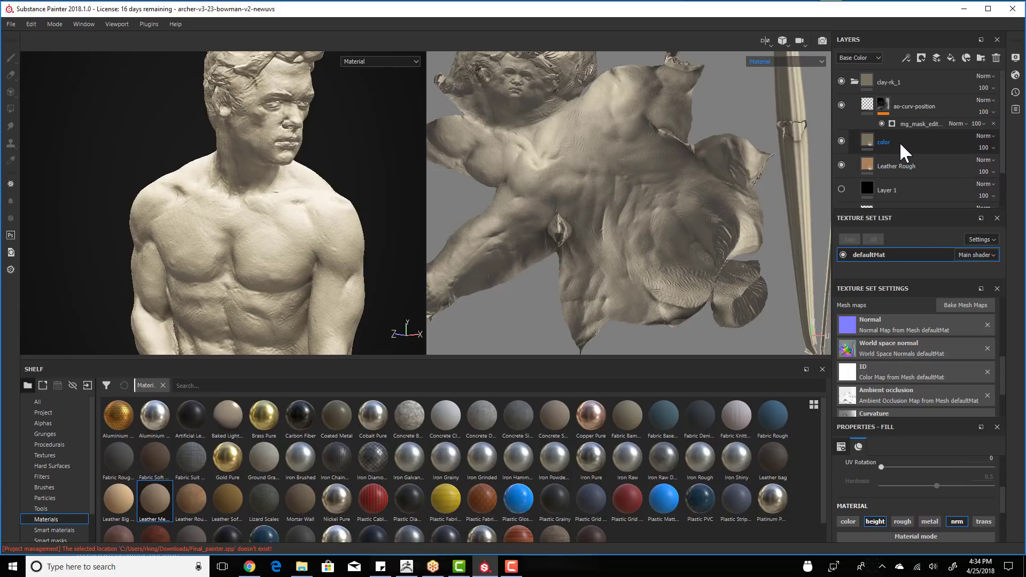
{"action": "left_click", "coordinate": [900, 142]}
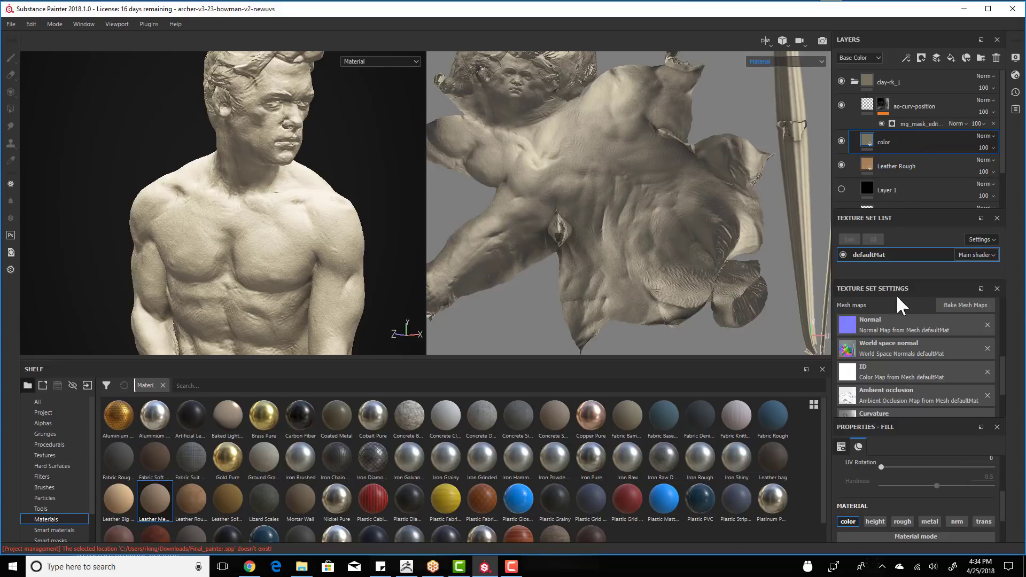
{"action": "left_click_drag", "start_coordinate": [914, 416], "coordinate": [905, 319]}
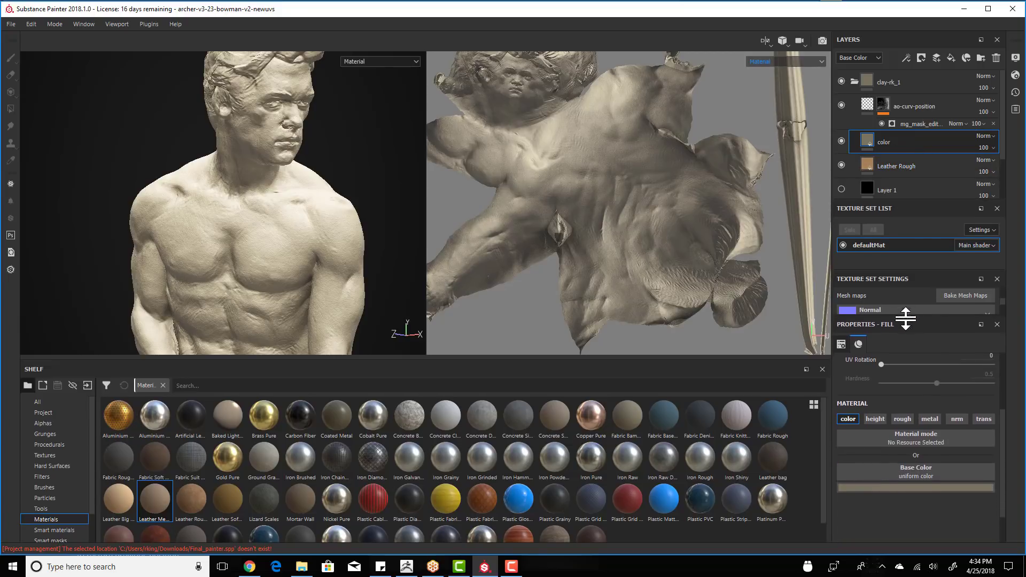
{"action": "left_click", "coordinate": [851, 419]}
{"action": "left_click", "coordinate": [851, 419]}
{"action": "left_click", "coordinate": [851, 419]}
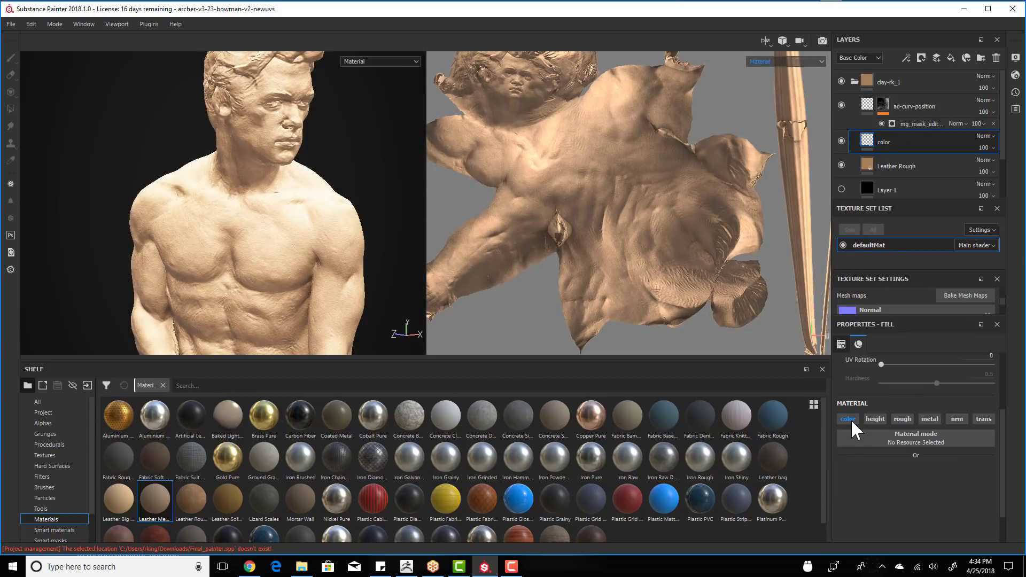
{"action": "left_click", "coordinate": [850, 419]}
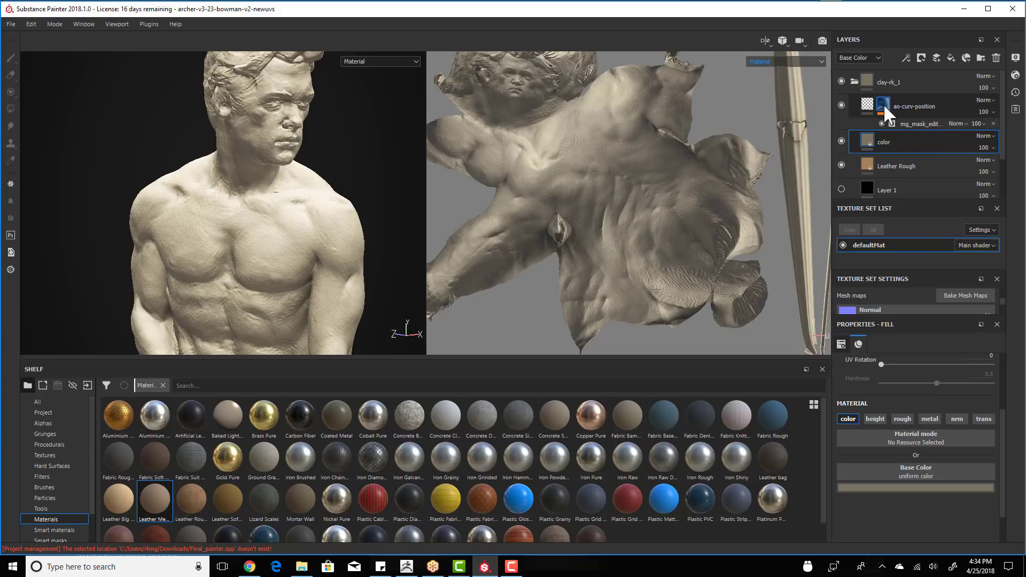
- Toggle the ao-curv-position layer's visibility to compare its effect, and preview its black fill content
{"action": "left_click", "coordinate": [841, 105]}
{"action": "left_click", "coordinate": [841, 105]}
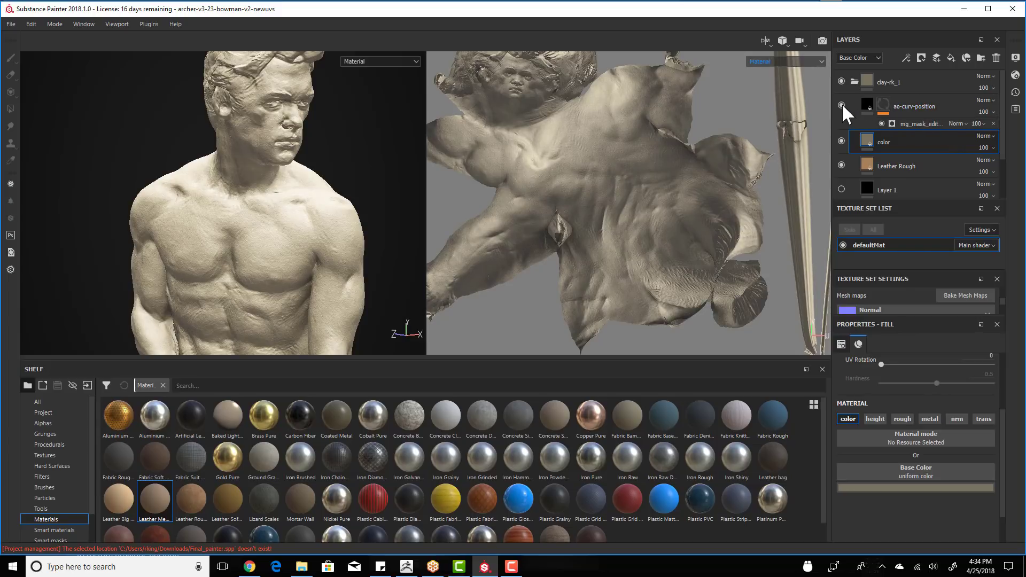
{"action": "left_click", "coordinate": [885, 105]}
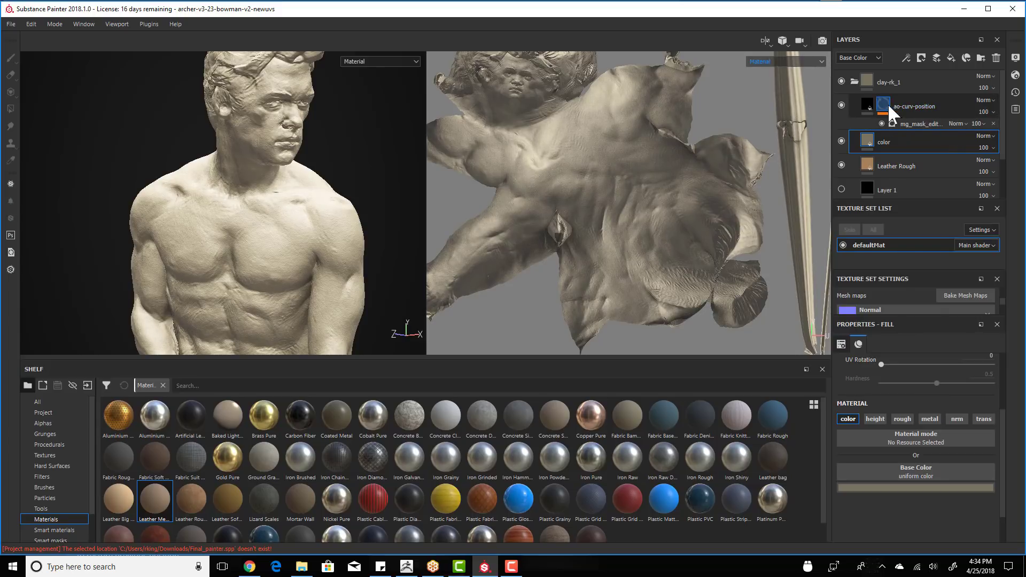
{"action": "mouse_move", "coordinate": [869, 105]}
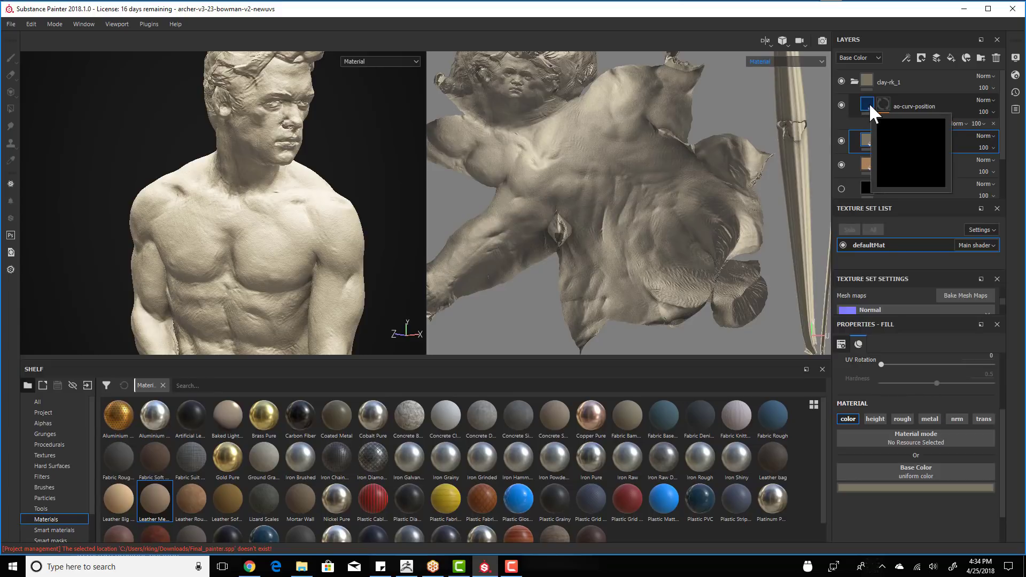
- Open the Mask Editor generator on the ao-curv-position layer's mask and examine its texture, ambient occlusion and curvature opacities
{"action": "left_click", "coordinate": [883, 104]}
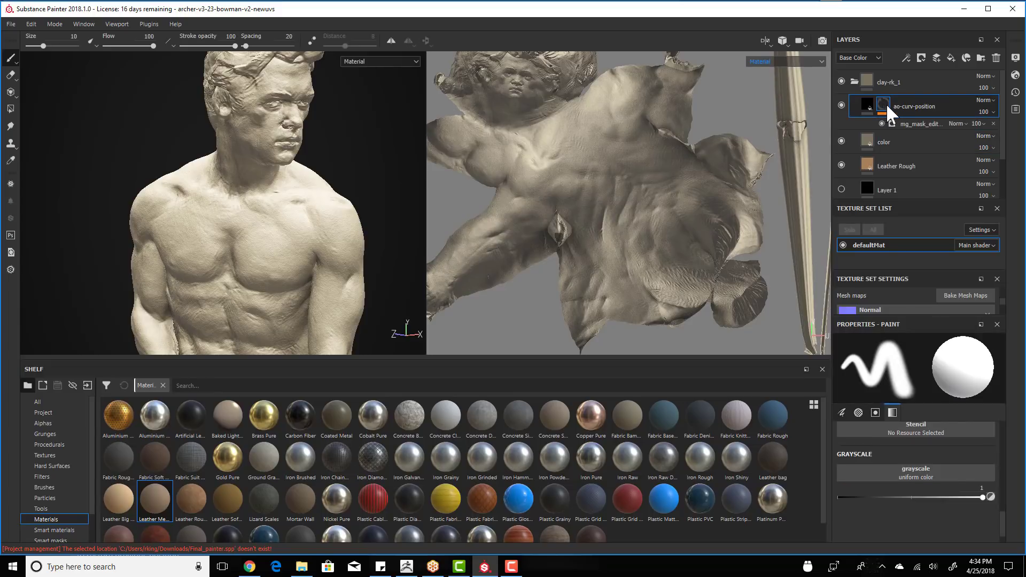
{"action": "left_click", "coordinate": [918, 122]}
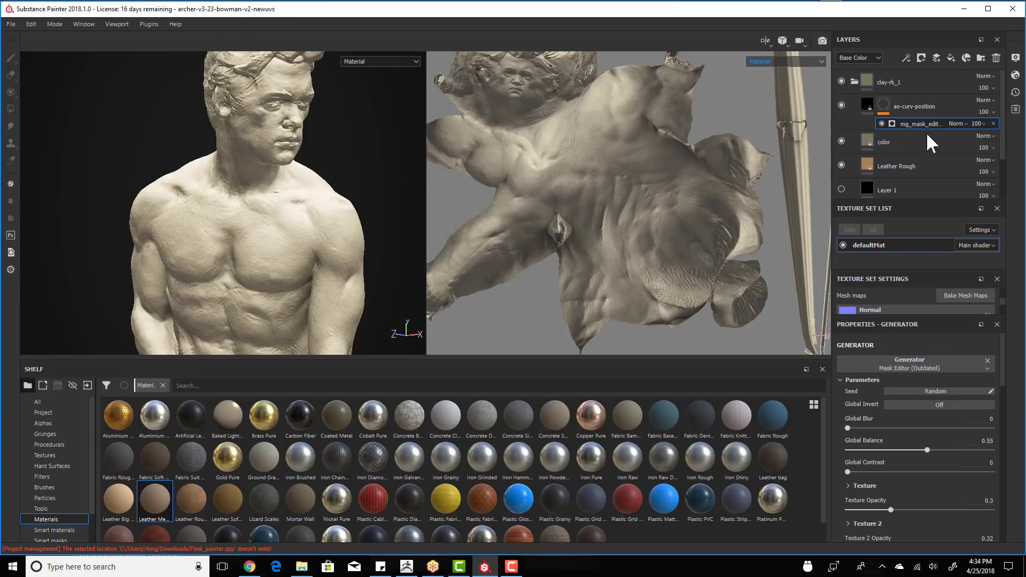
{"action": "scroll", "coordinate": [883, 495], "scroll_direction": "down", "scroll_amount": 4}
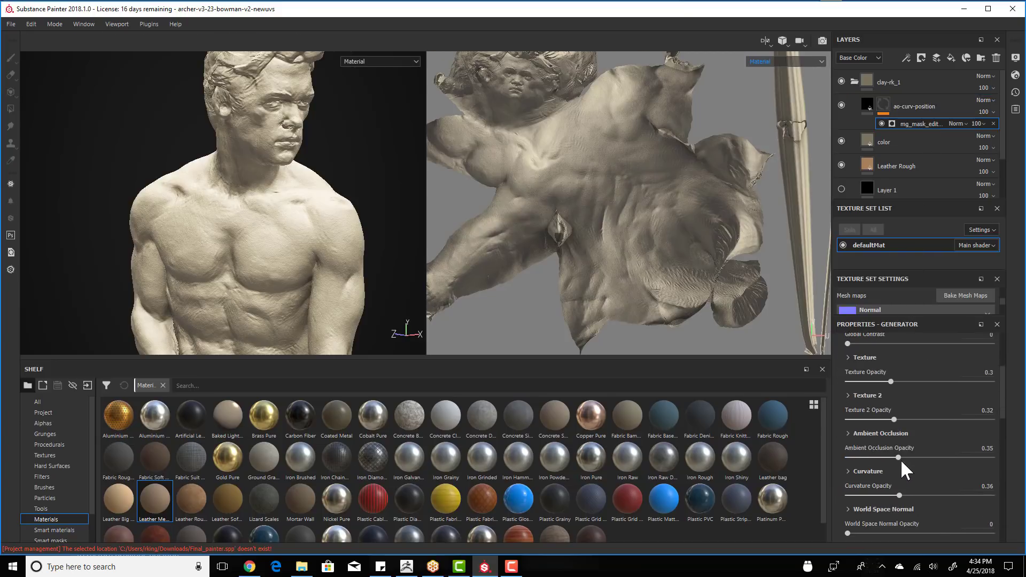
- Select the ao-curv-position layer's fill content and review the layers below it in the stack
{"action": "scroll", "coordinate": [904, 458], "scroll_direction": "up", "scroll_amount": 4}
{"action": "left_click", "coordinate": [861, 106]}
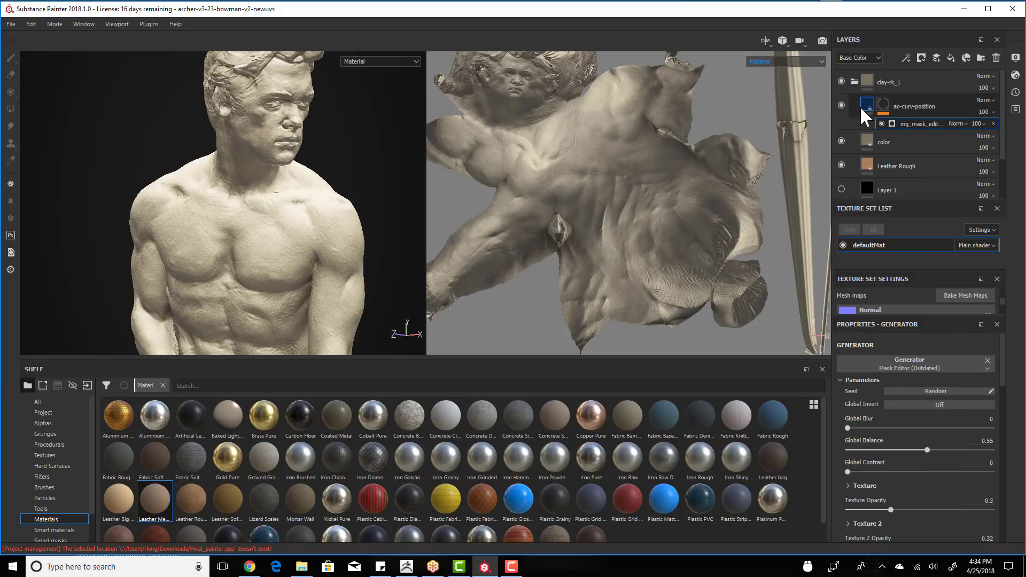
{"action": "left_click", "coordinate": [867, 104]}
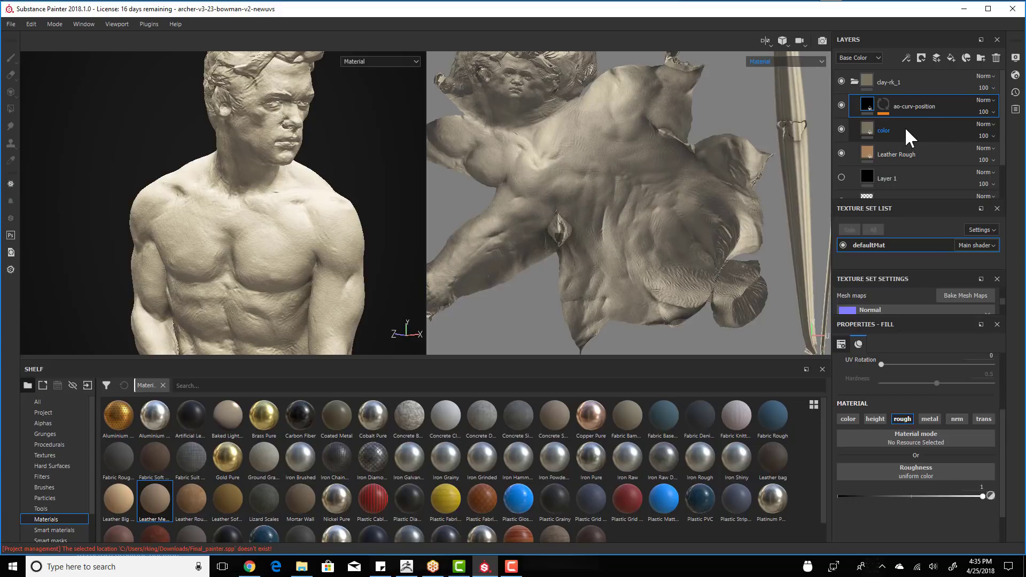
{"action": "scroll", "coordinate": [919, 165], "scroll_direction": "down", "scroll_amount": 1}
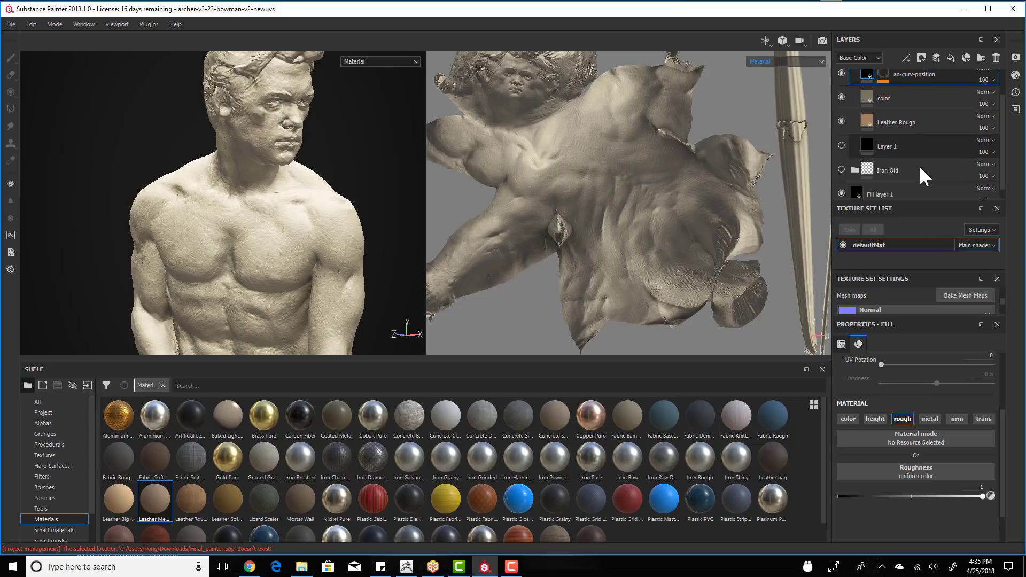
{"action": "scroll", "coordinate": [896, 187], "scroll_direction": "up", "scroll_amount": 1}
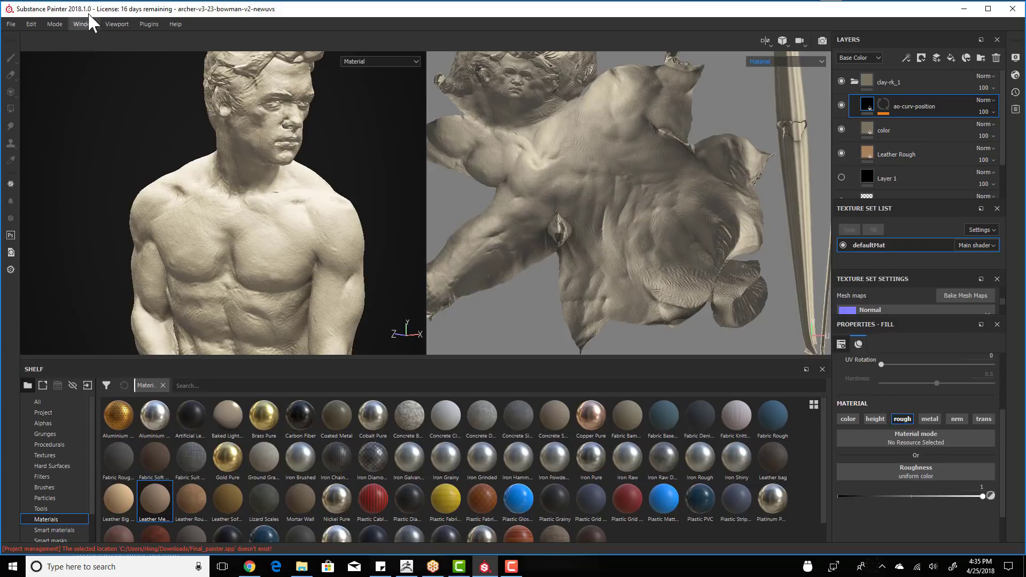
- Switch to Iray rendering mode and set the overridden viewport resolution to 1980 by 1020
{"action": "left_click", "coordinate": [54, 24]}
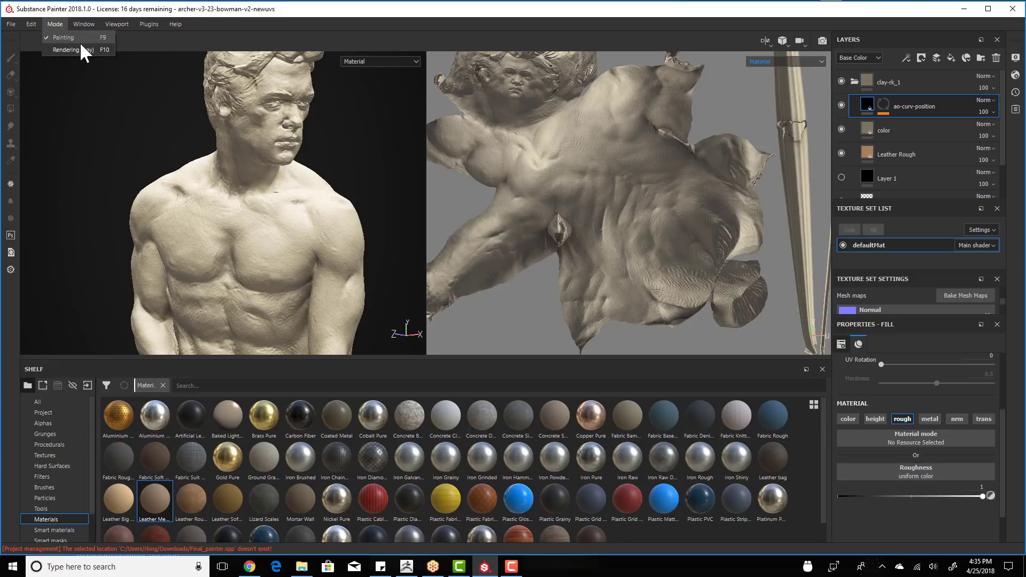
{"action": "left_click", "coordinate": [79, 50]}
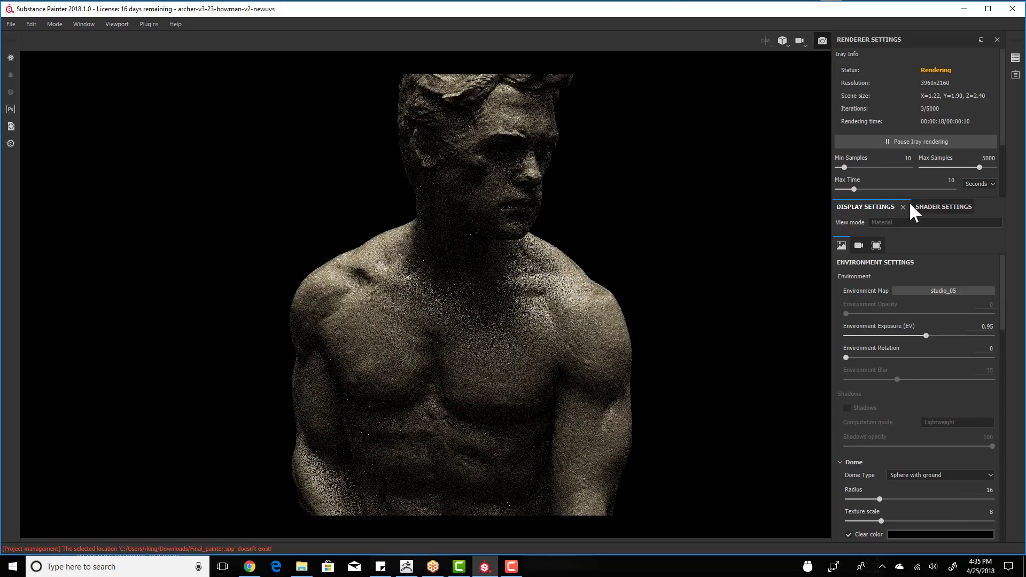
{"action": "left_click_drag", "start_coordinate": [1003, 119], "coordinate": [1003, 156]}
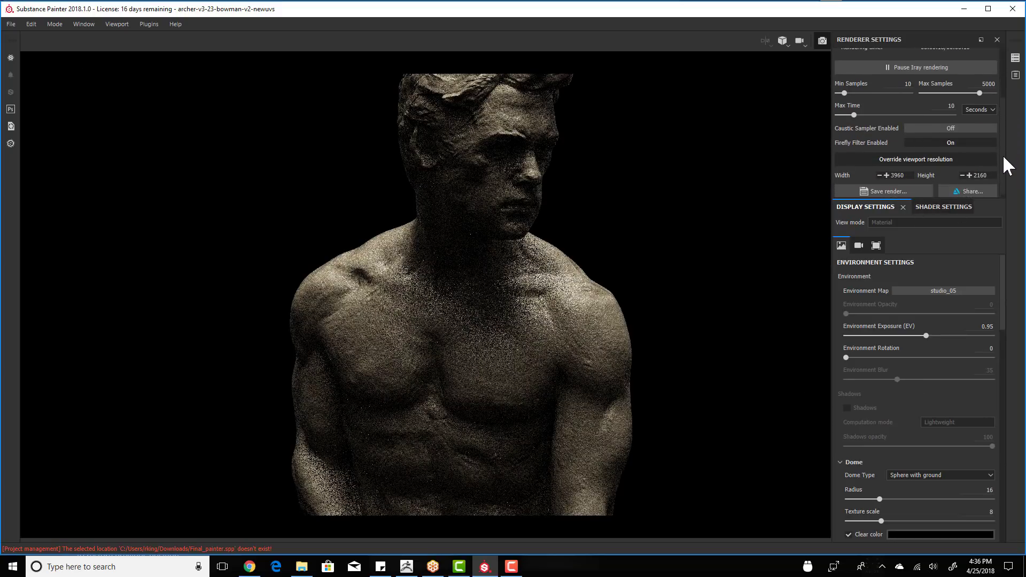
{"action": "left_click", "coordinate": [909, 175]}
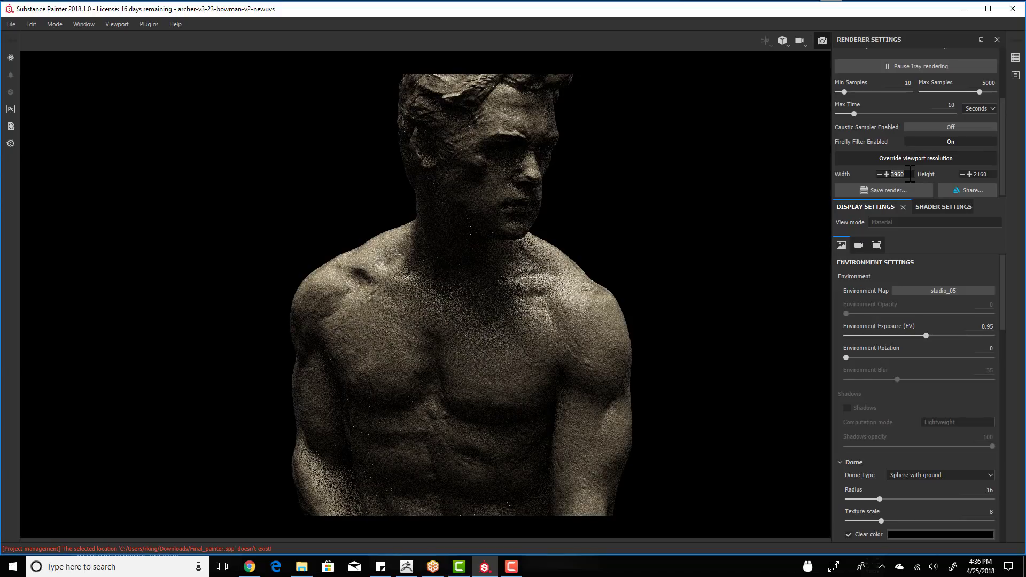
{"action": "type", "text": "1980"}
{"action": "left_click", "coordinate": [980, 174]}
{"action": "type", "text": "102"}
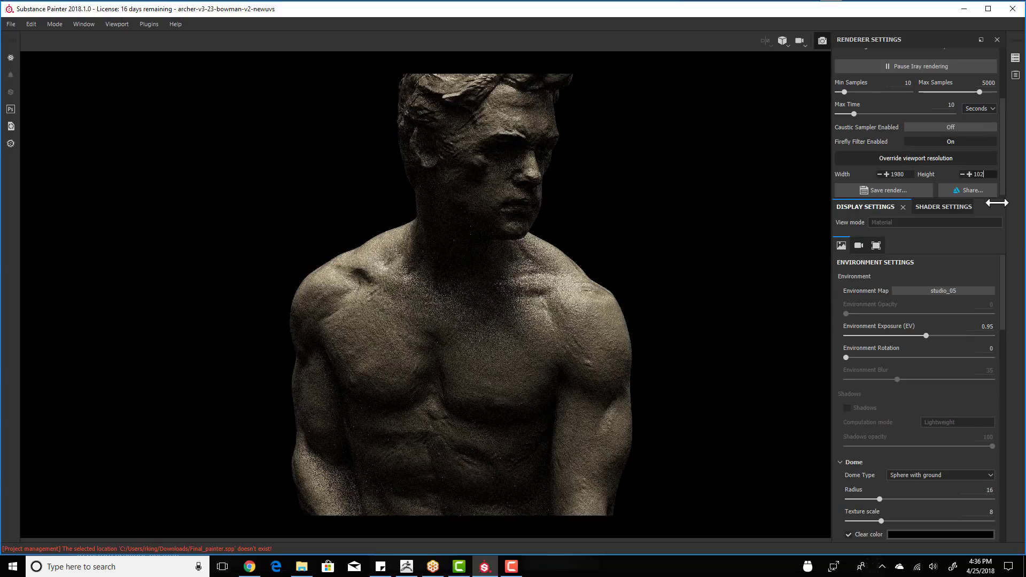
{"action": "key", "text": "Return"}
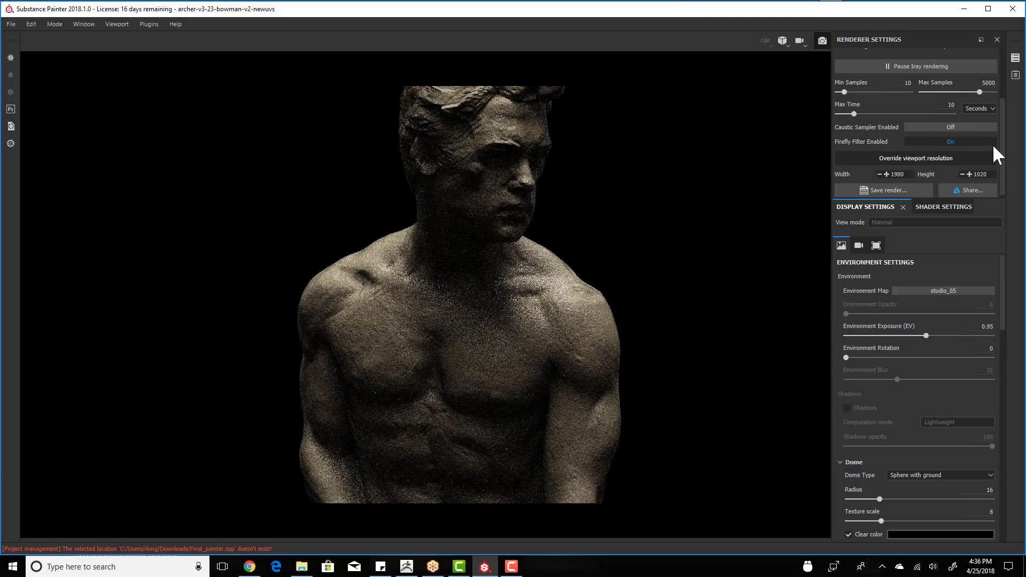
- Review the Iray sample and time settings, and change the environment map to bonifacio_aragon_stairs
{"action": "left_click_drag", "start_coordinate": [1004, 139], "coordinate": [998, 98]}
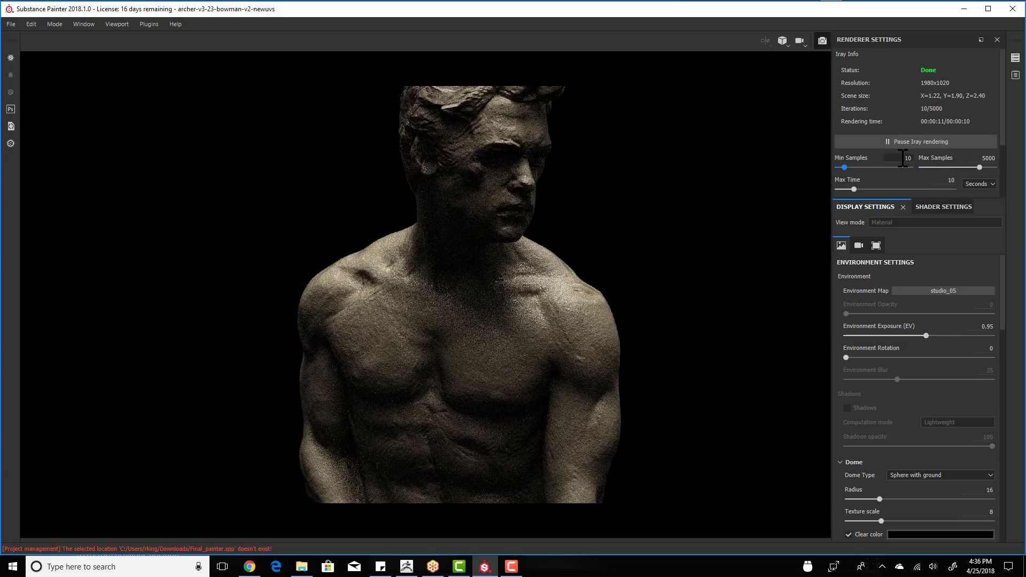
{"action": "left_click", "coordinate": [951, 180]}
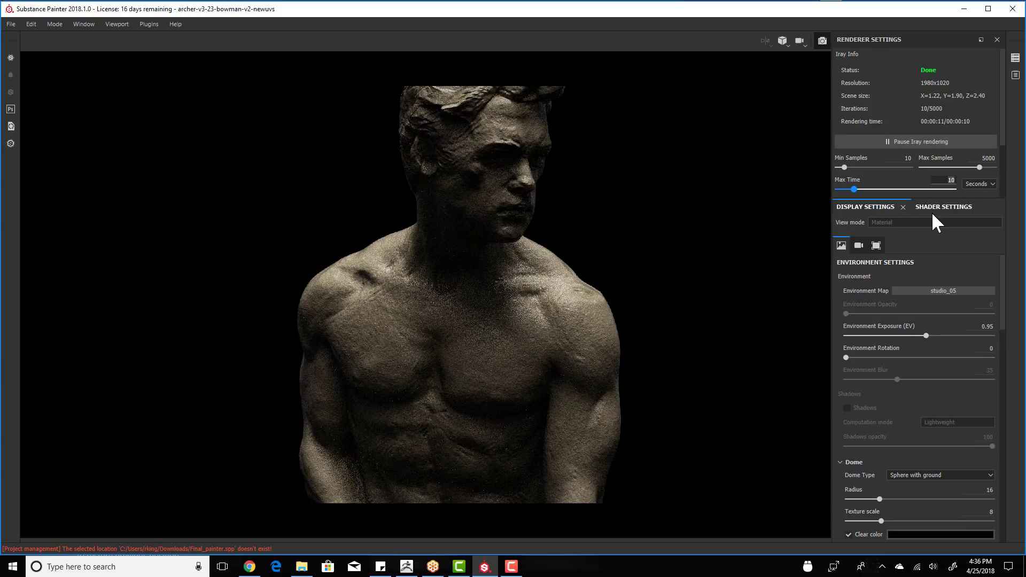
{"action": "left_click", "coordinate": [926, 290]}
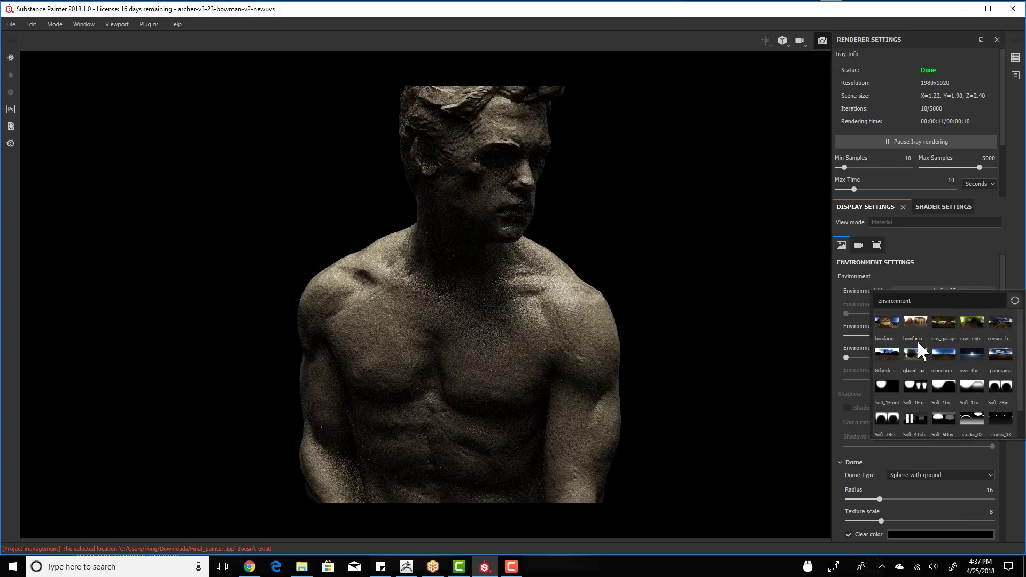
{"action": "left_click", "coordinate": [887, 321]}
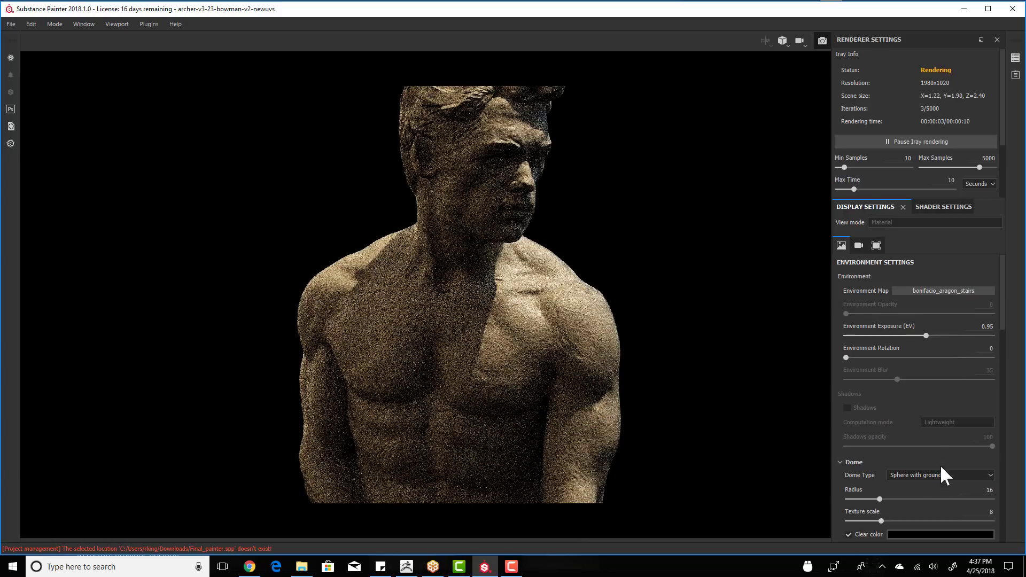
- Try a dome radius of 70 with a texture scale of 16
{"action": "double_click", "coordinate": [993, 490]}
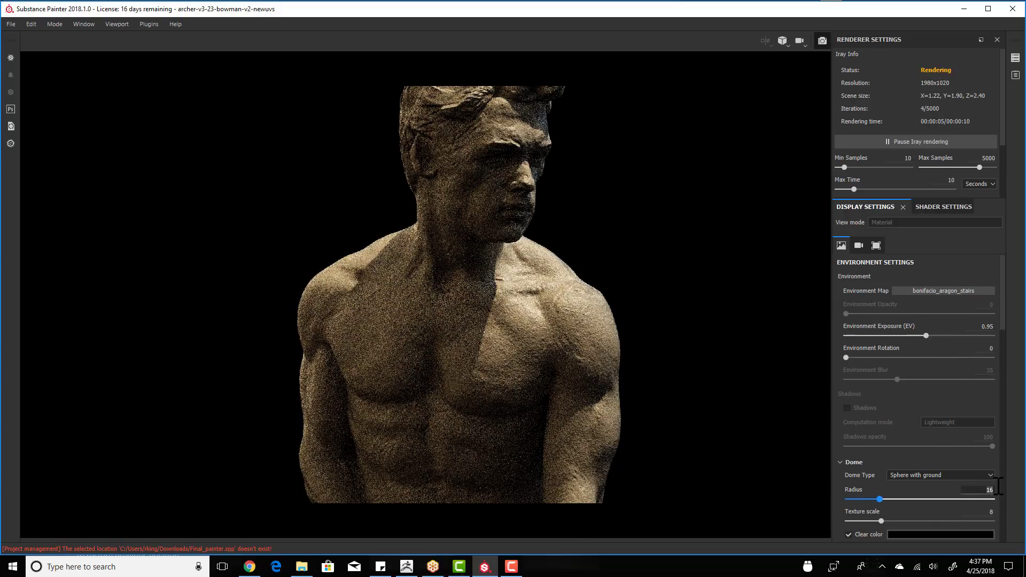
{"action": "type", "text": "70"}
{"action": "double_click", "coordinate": [988, 512]}
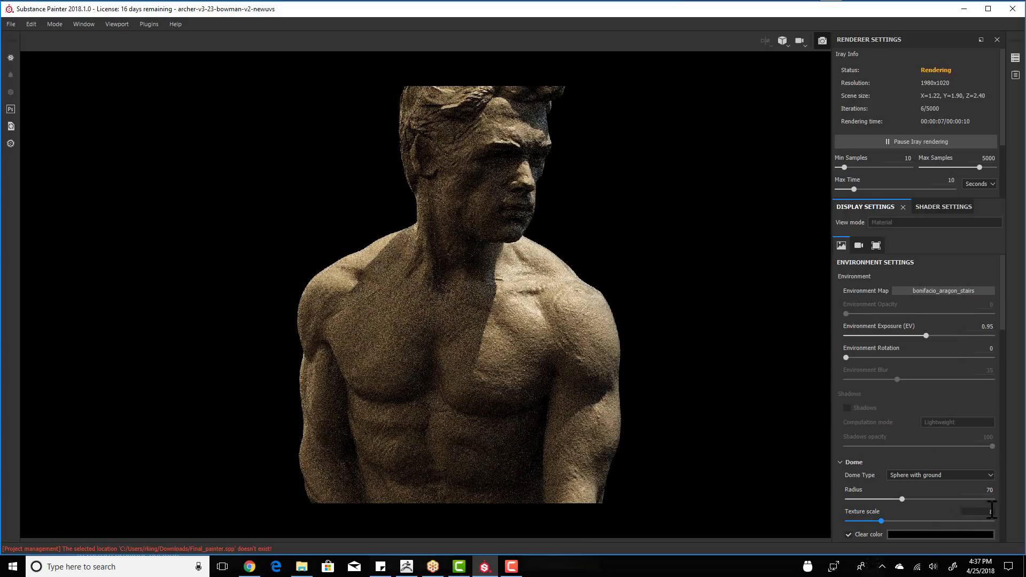
{"action": "type", "text": "16"}
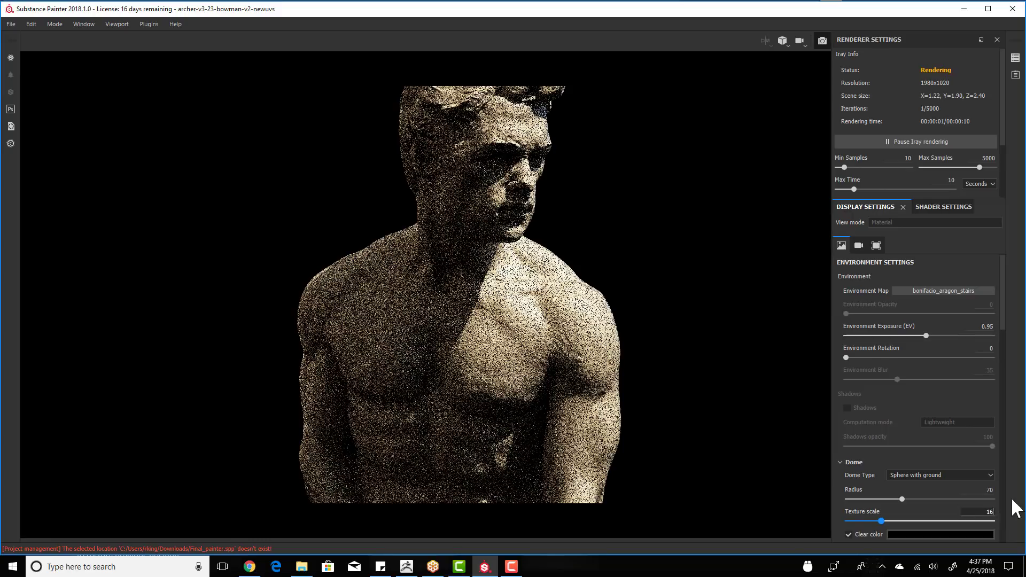
{"action": "key", "text": "Return"}
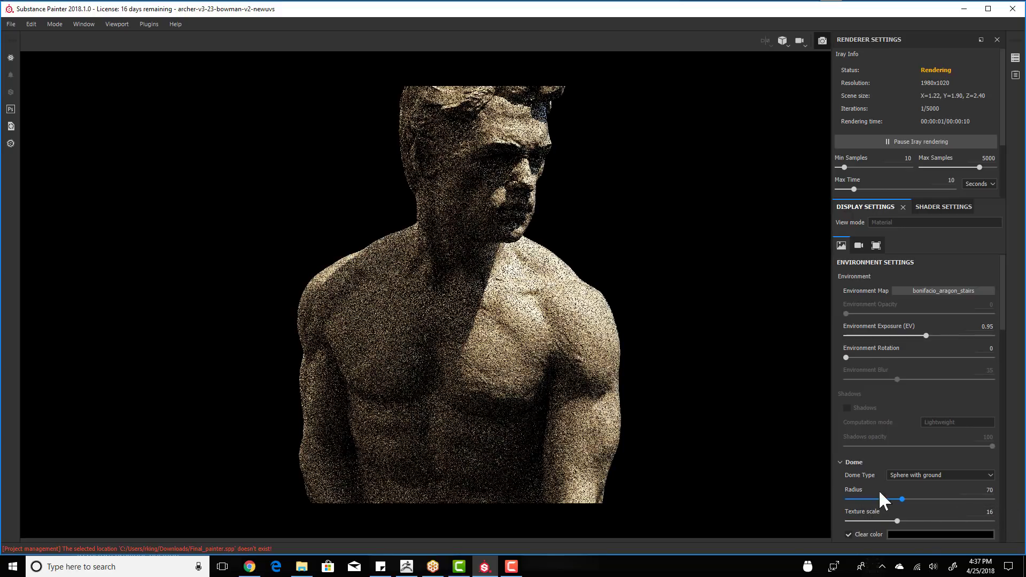
- Set the dome's texture scale to 5
{"action": "double_click", "coordinate": [988, 511]}
{"action": "type", "text": "5"}
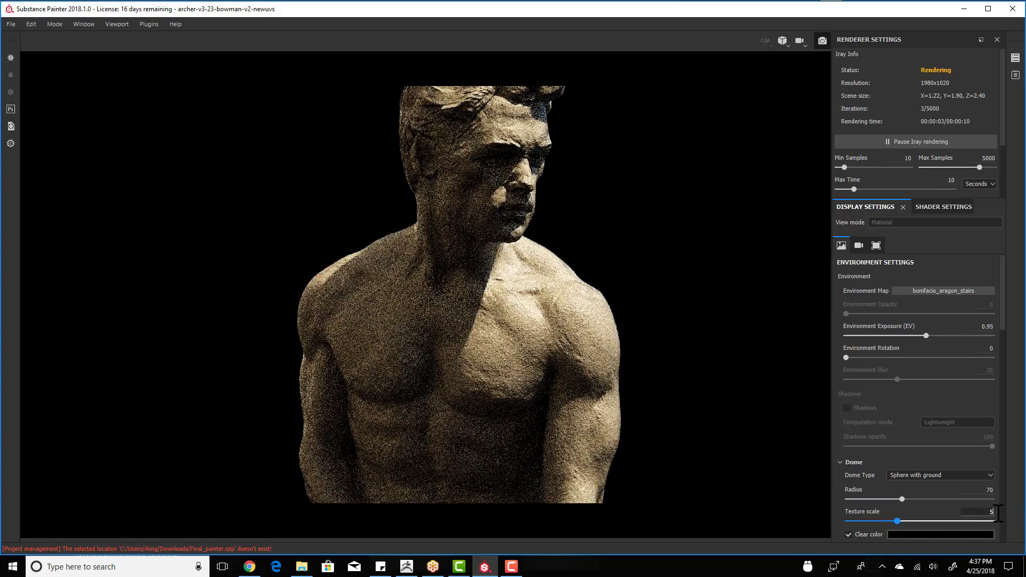
{"action": "key", "text": "Return"}
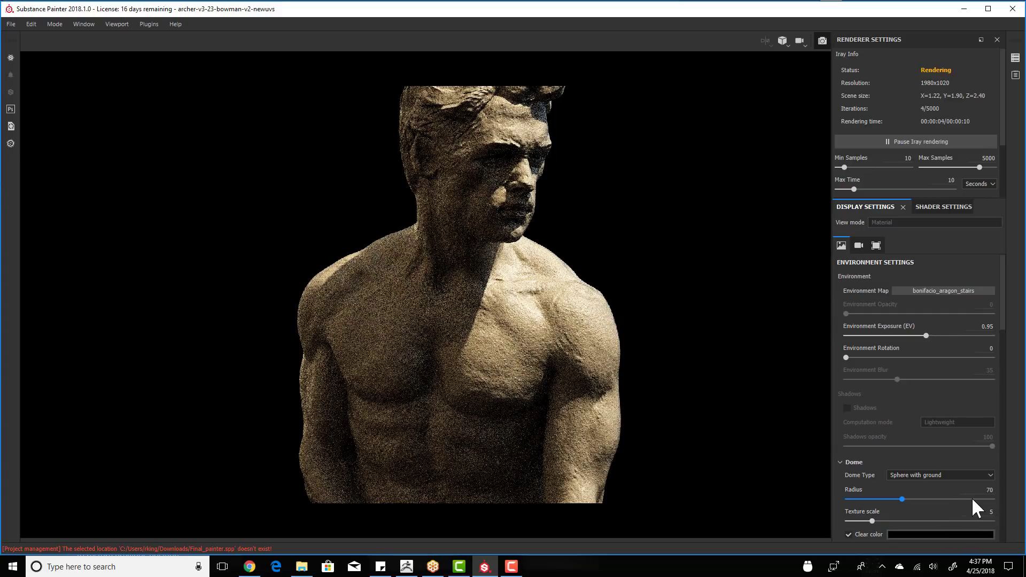
- Try a dome radius of 160, and reduce it to 100
{"action": "double_click", "coordinate": [983, 489]}
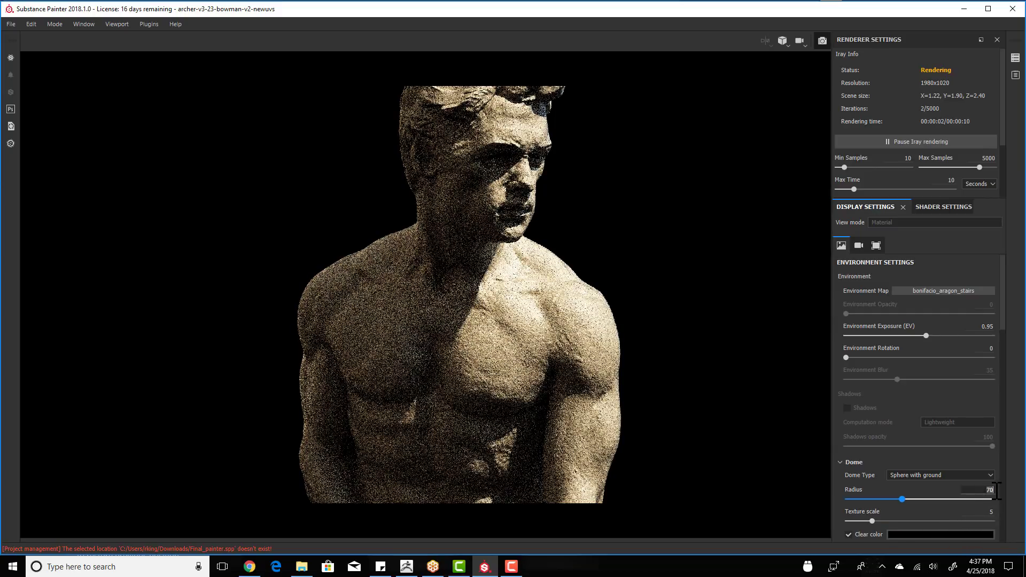
{"action": "type", "text": "160"}
{"action": "key", "text": "Return"}
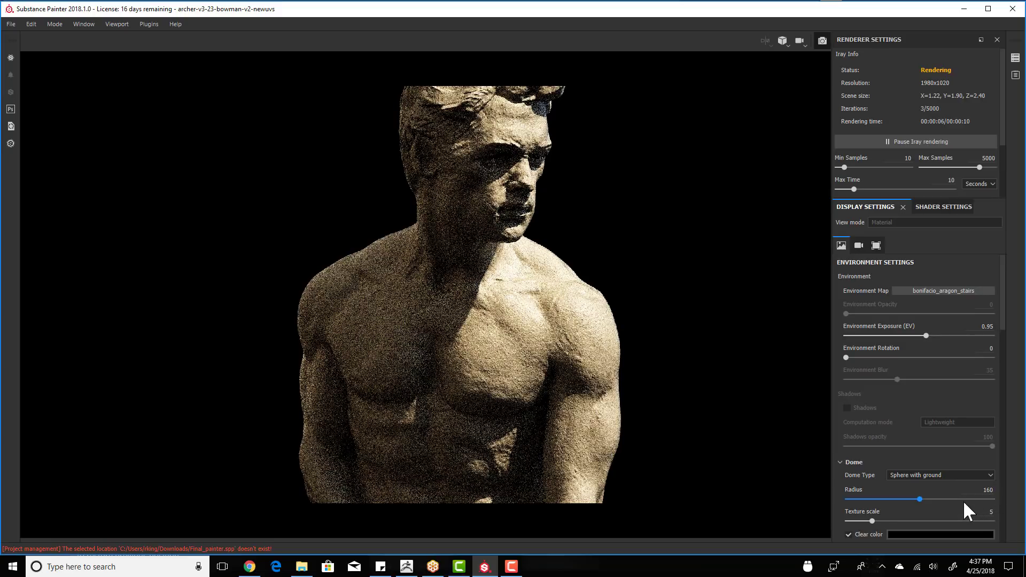
{"action": "double_click", "coordinate": [986, 489]}
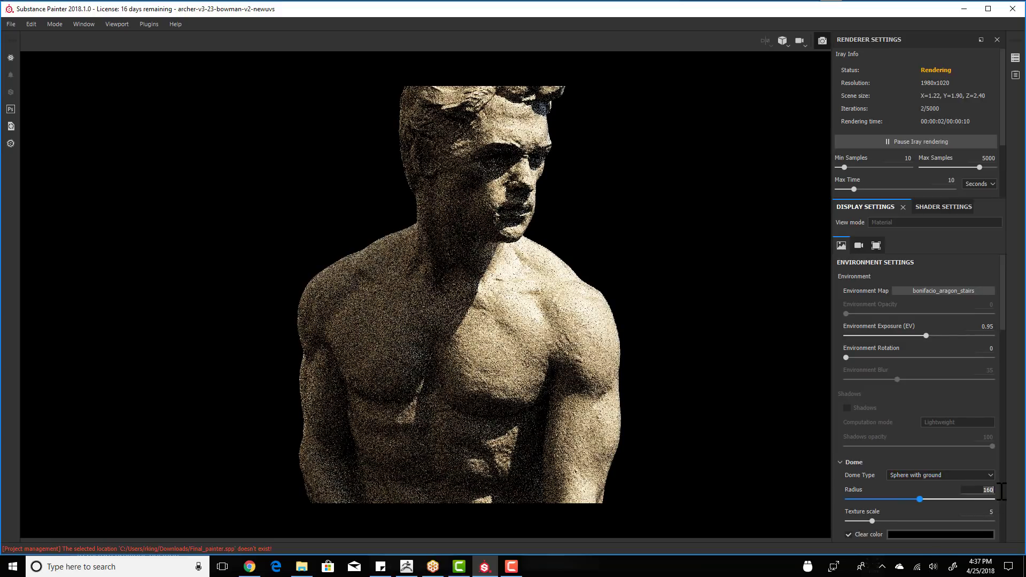
{"action": "type", "text": "100"}
{"action": "key", "text": "Return"}
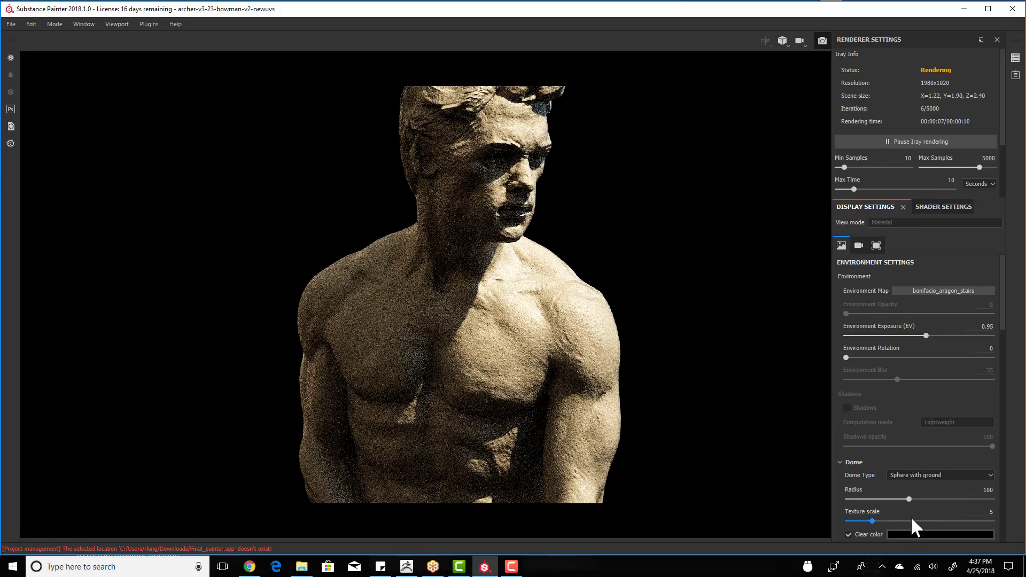
- Turn off the dome's clear color to show the environment backdrop, and deactivate the camera's post effects
{"action": "scroll", "coordinate": [916, 505], "scroll_direction": "down", "scroll_amount": 2}
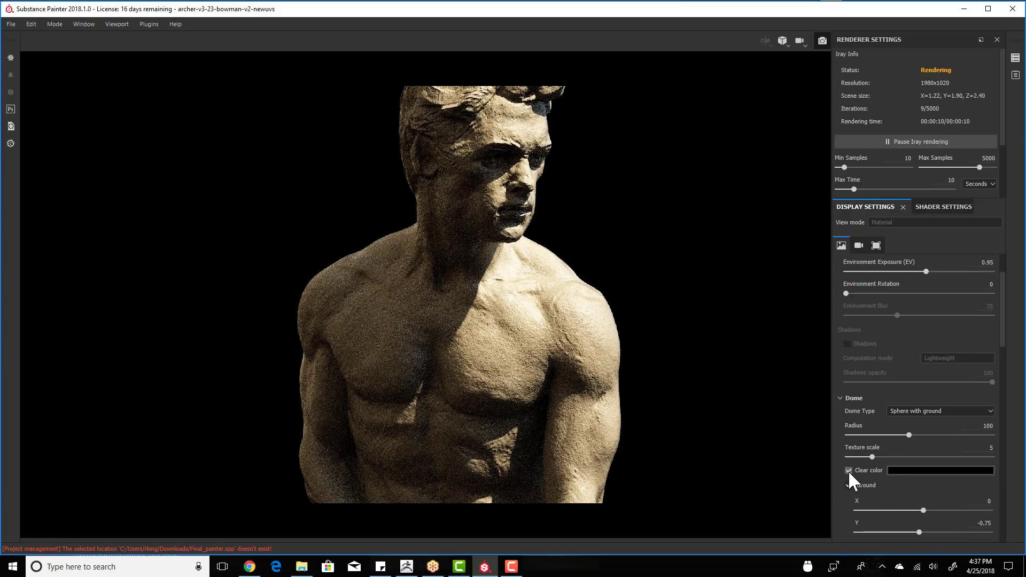
{"action": "left_click", "coordinate": [848, 470]}
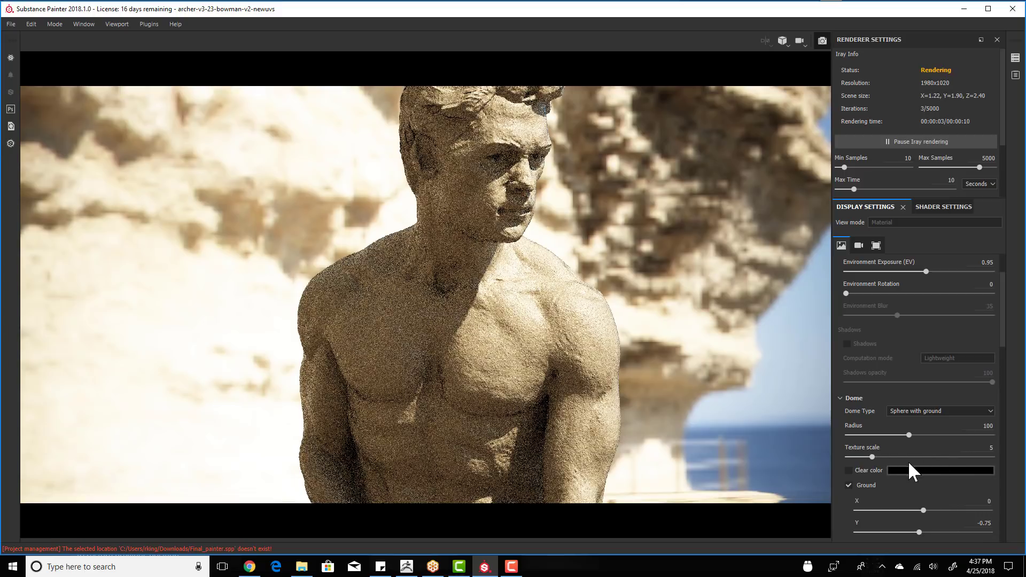
{"action": "scroll", "coordinate": [902, 475], "scroll_direction": "down", "scroll_amount": 3}
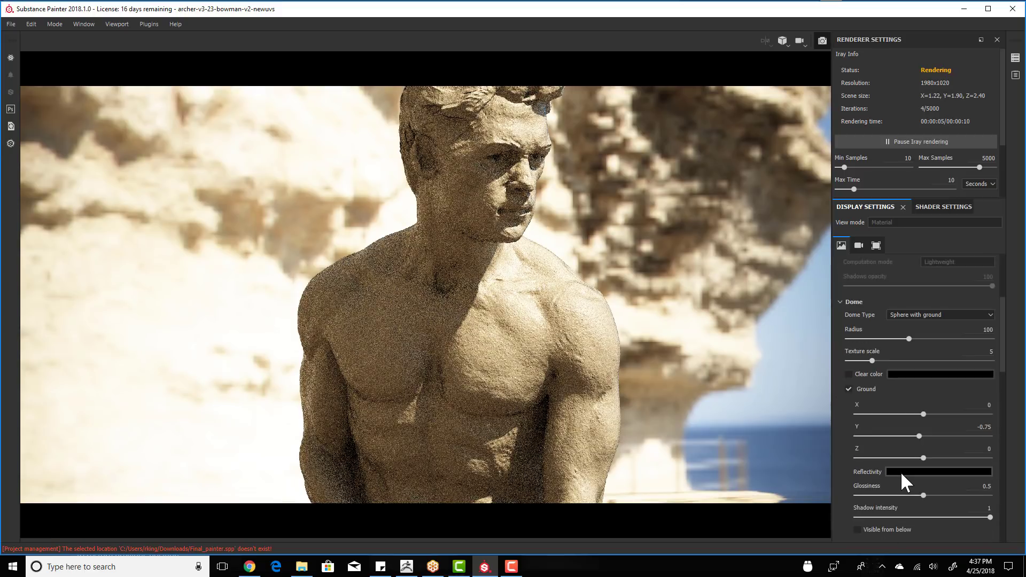
{"action": "scroll", "coordinate": [900, 471], "scroll_direction": "down", "scroll_amount": 2}
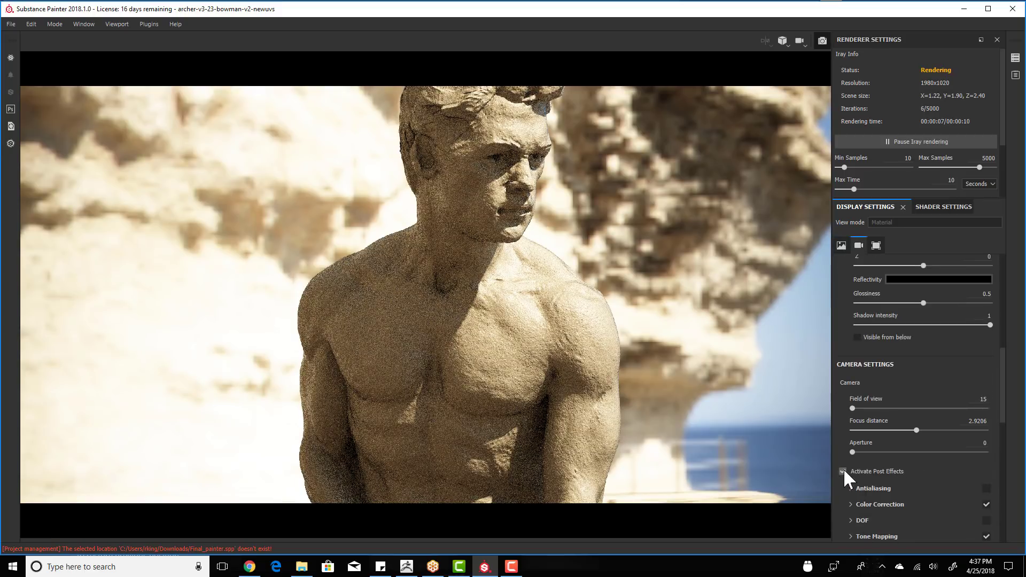
{"action": "left_click", "coordinate": [843, 472]}
{"action": "scroll", "coordinate": [906, 471], "scroll_direction": "down", "scroll_amount": 7}
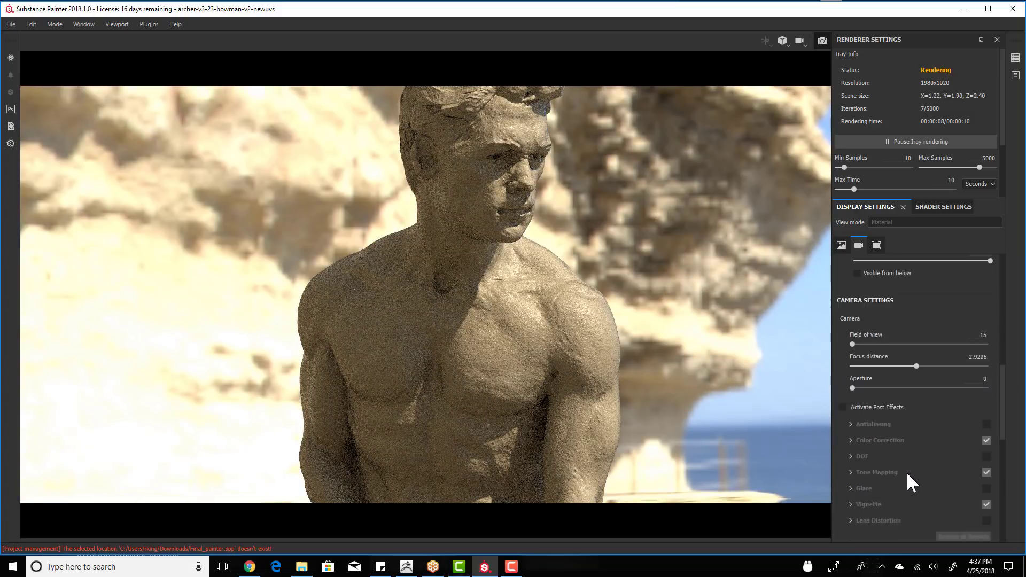
- Reduce the dome radius to about 60 and turn the black clear color back on
{"action": "scroll", "coordinate": [907, 472], "scroll_direction": "up", "scroll_amount": 8}
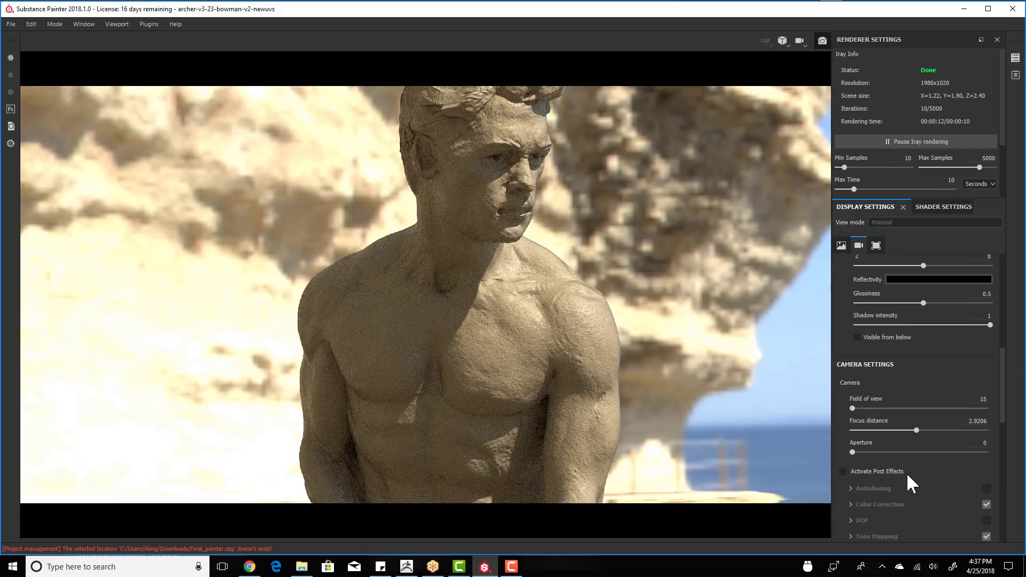
{"action": "scroll", "coordinate": [906, 472], "scroll_direction": "up", "scroll_amount": 5}
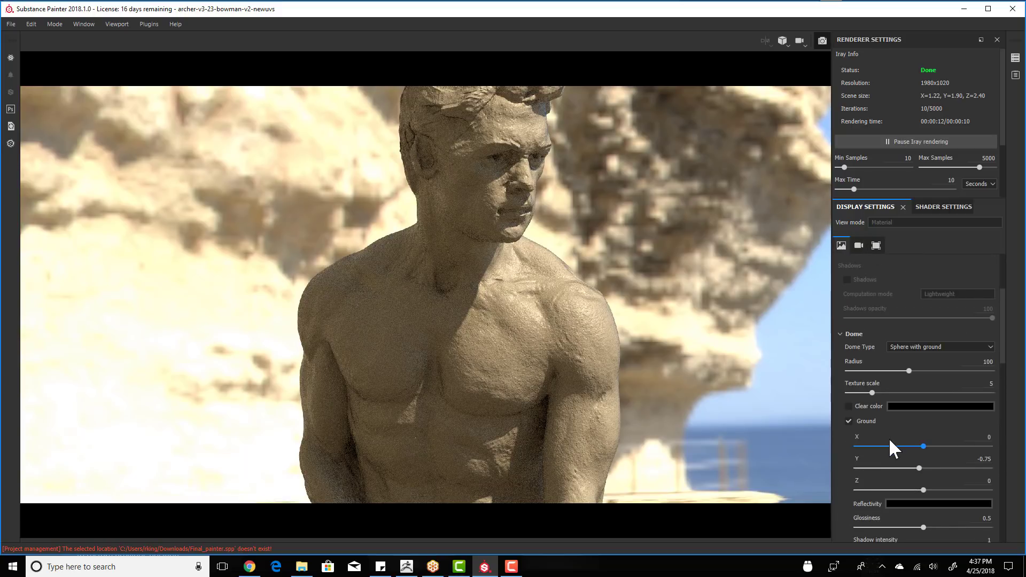
{"action": "scroll", "coordinate": [889, 439], "scroll_direction": "up", "scroll_amount": 3}
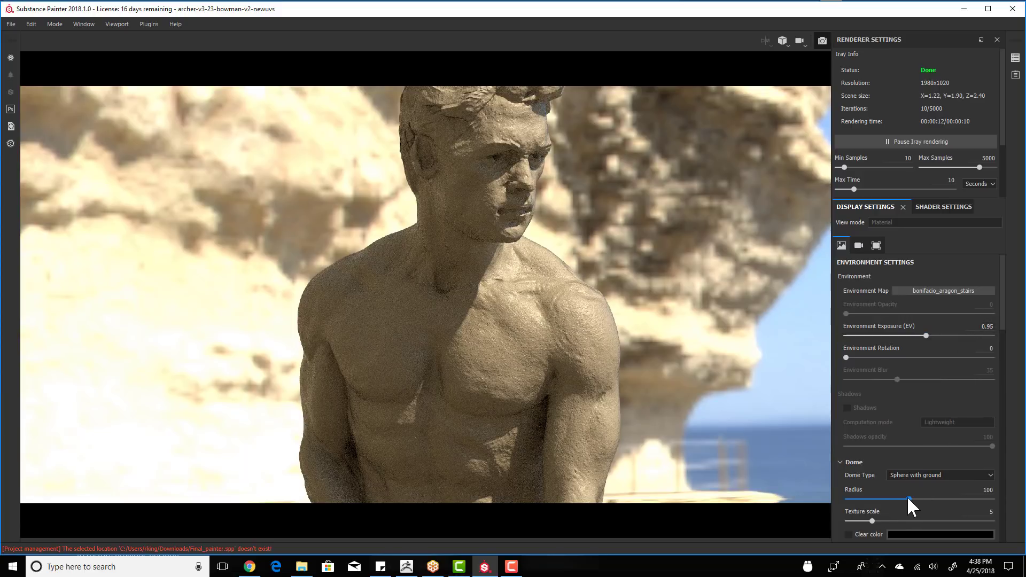
{"action": "left_click_drag", "start_coordinate": [908, 499], "coordinate": [900, 499]}
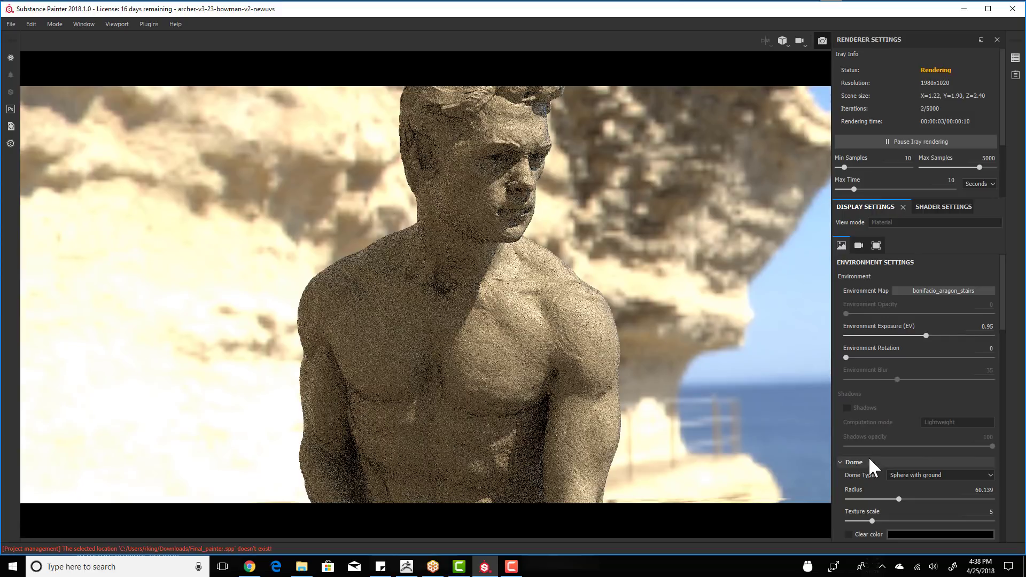
{"action": "scroll", "coordinate": [868, 457], "scroll_direction": "down", "scroll_amount": 2}
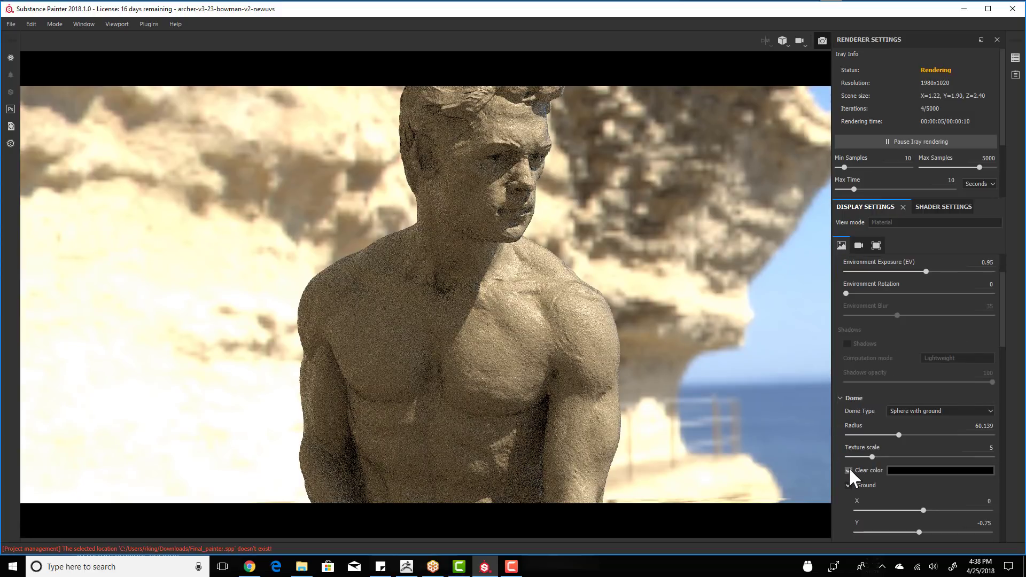
{"action": "left_click", "coordinate": [849, 470]}
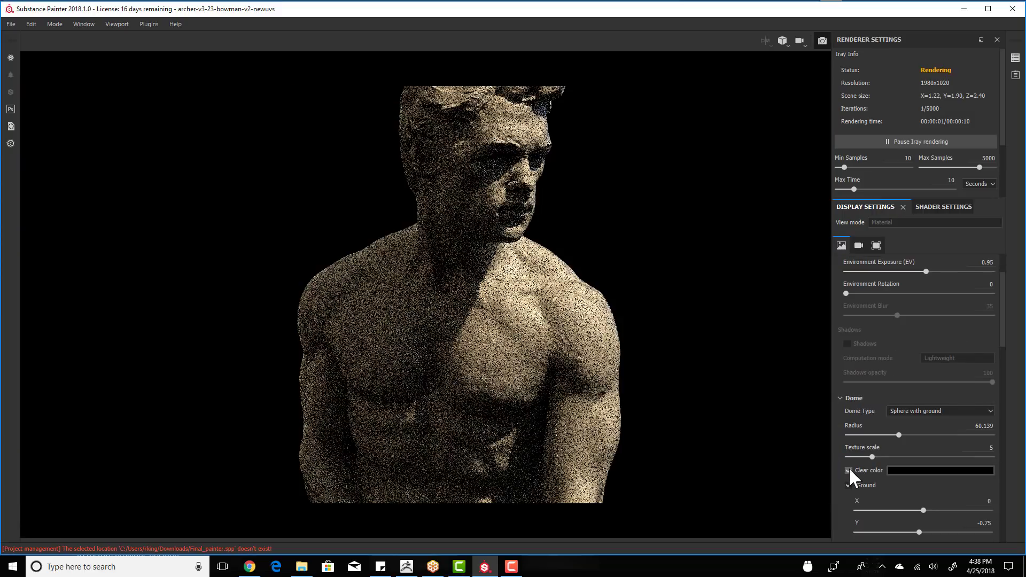
- Review the shader's MDL parameters and the environment, dome, camera and viewport display settings
{"action": "left_click", "coordinate": [938, 207]}
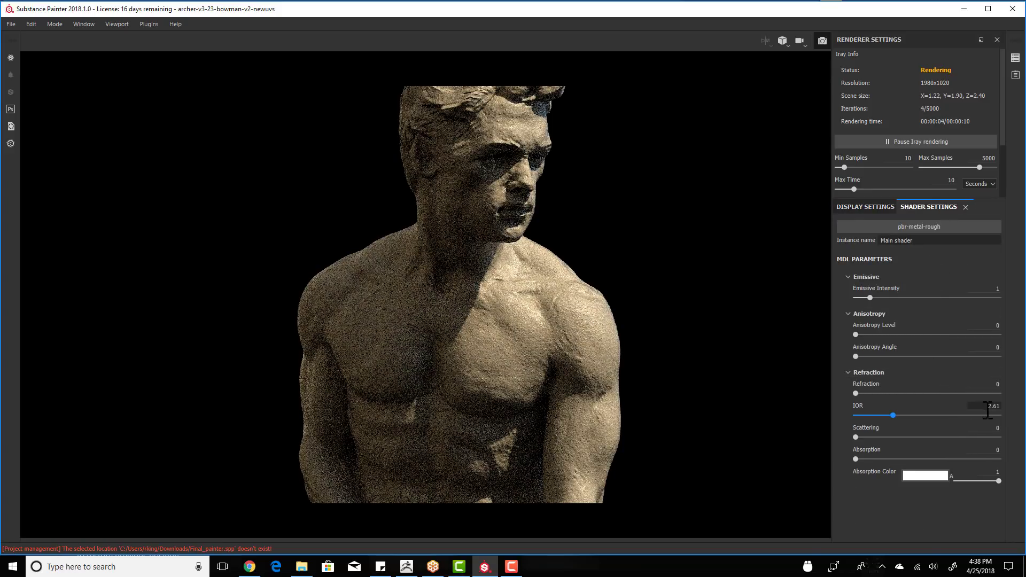
{"action": "left_click", "coordinate": [864, 207]}
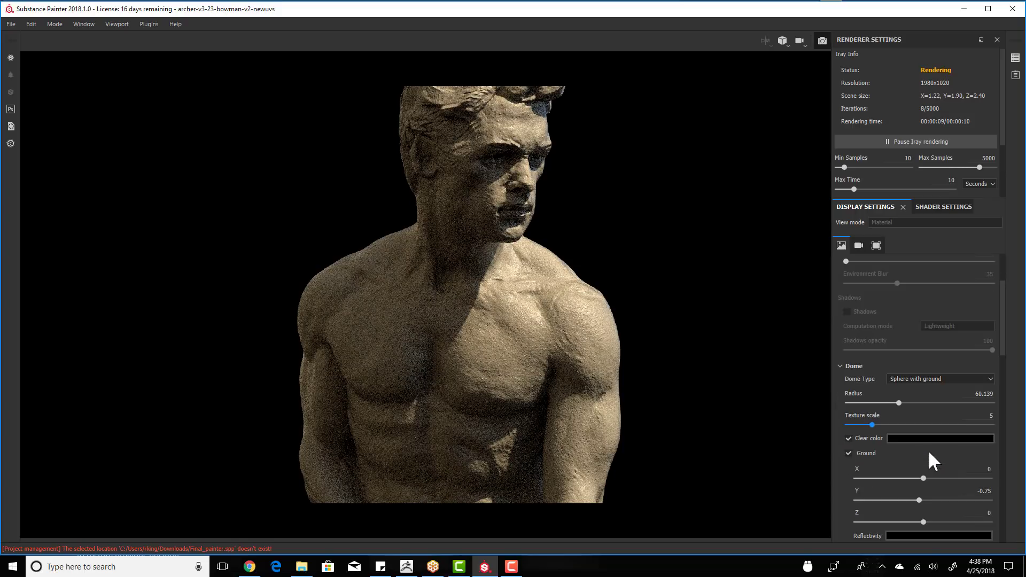
{"action": "scroll", "coordinate": [928, 450], "scroll_direction": "down", "scroll_amount": 1}
{"action": "scroll", "coordinate": [928, 450], "scroll_direction": "down", "scroll_amount": 4}
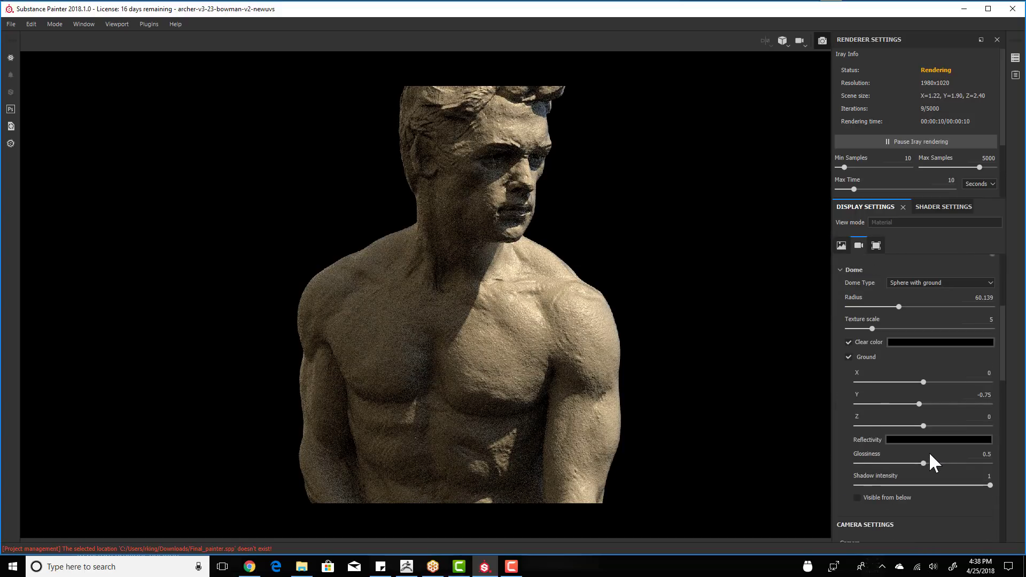
{"action": "scroll", "coordinate": [930, 455], "scroll_direction": "down", "scroll_amount": 4}
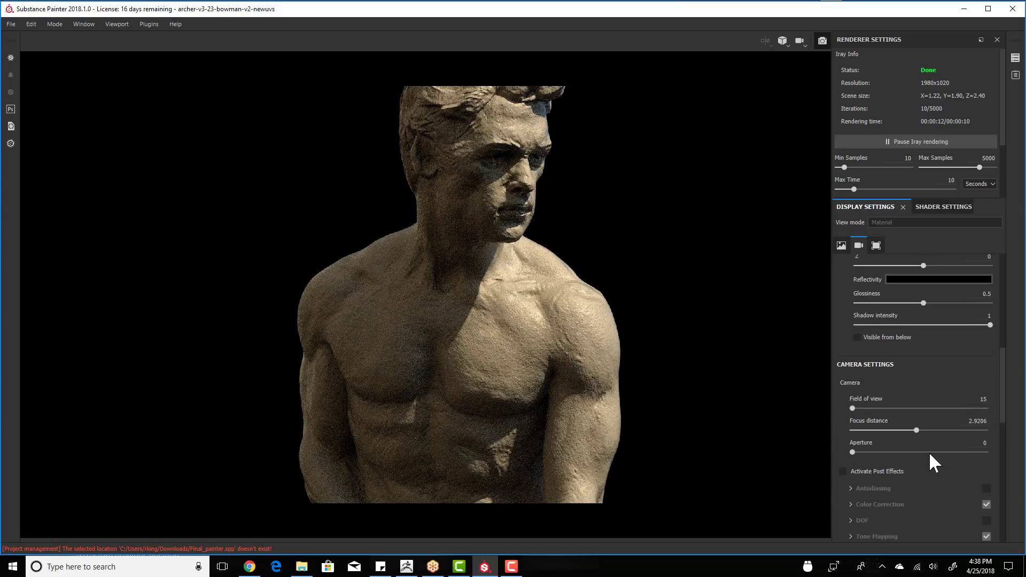
{"action": "scroll", "coordinate": [929, 451], "scroll_direction": "down", "scroll_amount": 9}
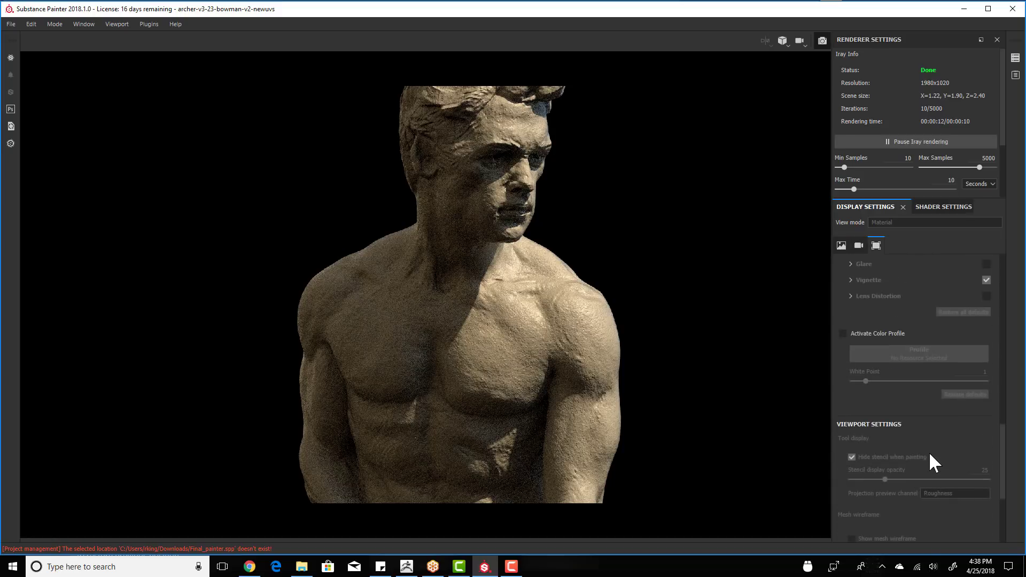
{"action": "scroll", "coordinate": [928, 454], "scroll_direction": "up", "scroll_amount": 12}
{"action": "scroll", "coordinate": [929, 454], "scroll_direction": "up", "scroll_amount": 7}
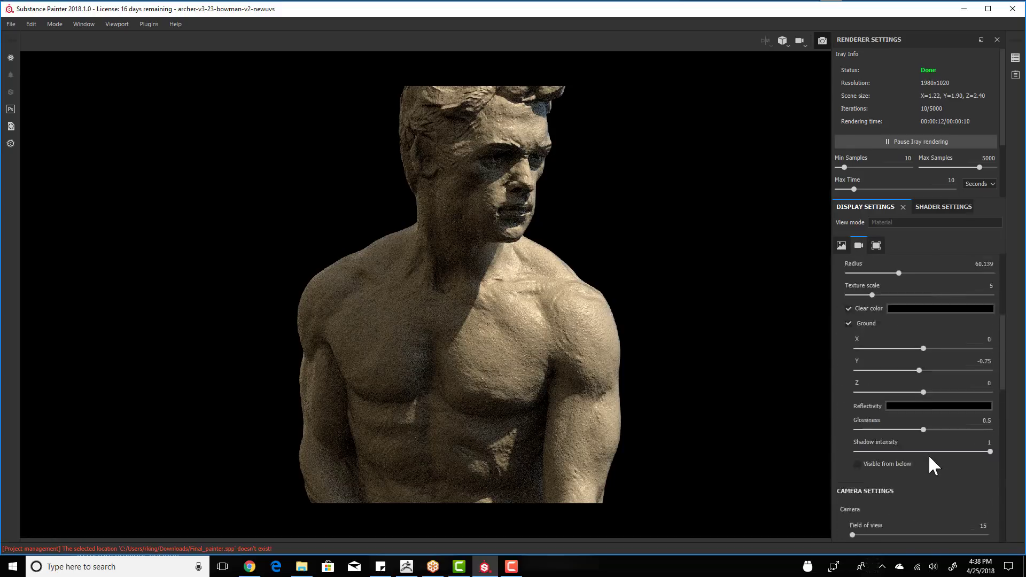
{"action": "scroll", "coordinate": [928, 454], "scroll_direction": "down", "scroll_amount": 1}
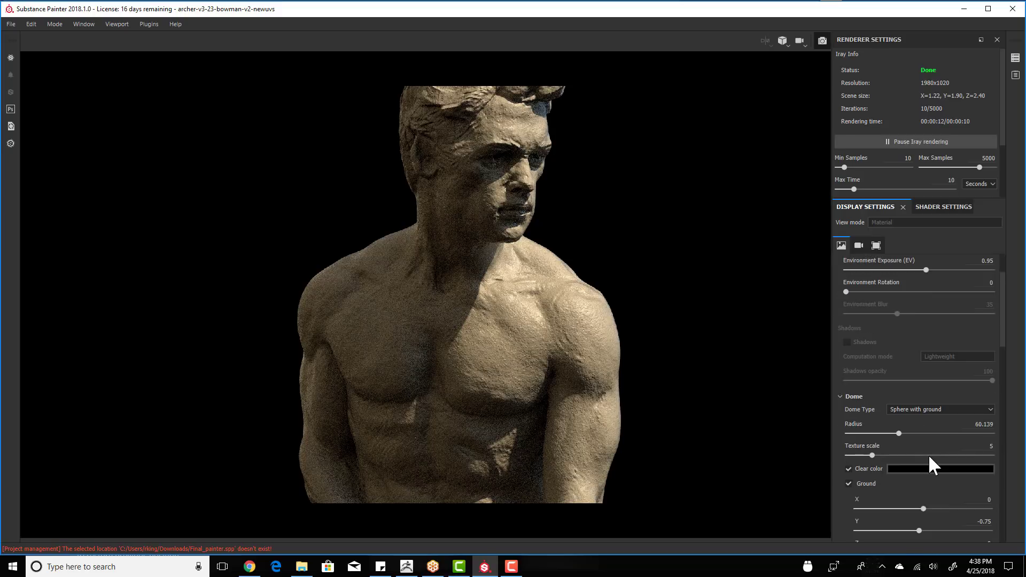
{"action": "scroll", "coordinate": [928, 454], "scroll_direction": "up", "scroll_amount": 2}
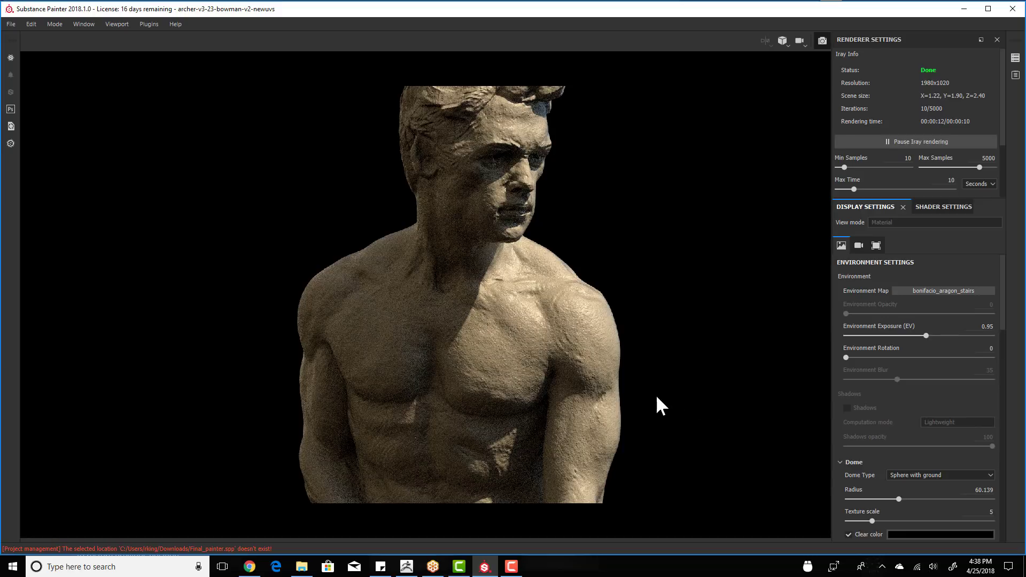
- Reframe the render so the archer is shown from head to thighs with the whole bow
{"action": "scroll", "coordinate": [656, 395], "scroll_direction": "down", "scroll_amount": 2}
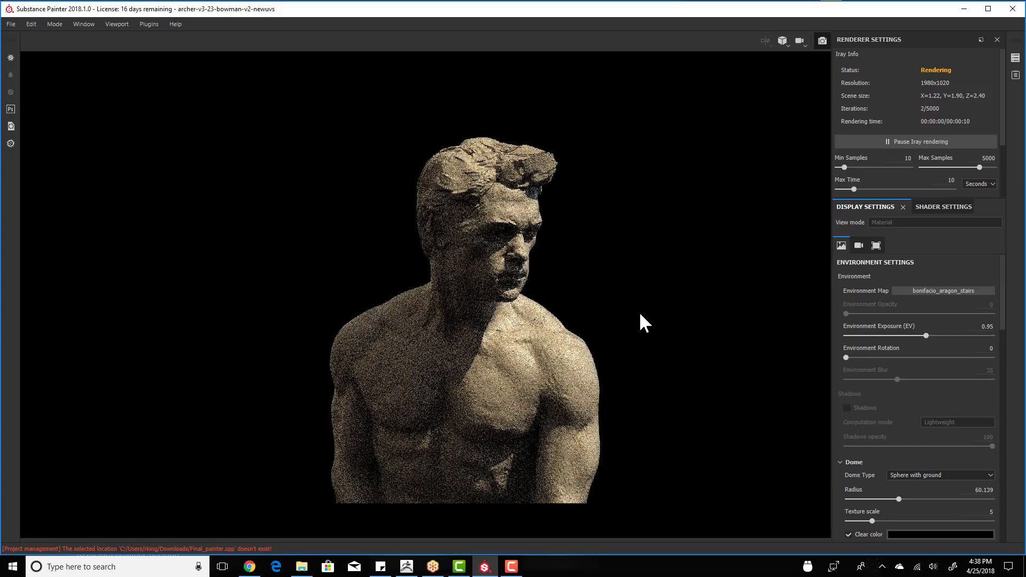
{"action": "scroll", "coordinate": [641, 320], "scroll_direction": "down", "scroll_amount": 3}
{"action": "left_click_drag", "start_coordinate": [631, 224], "coordinate": [625, 177], "text": "alt"}
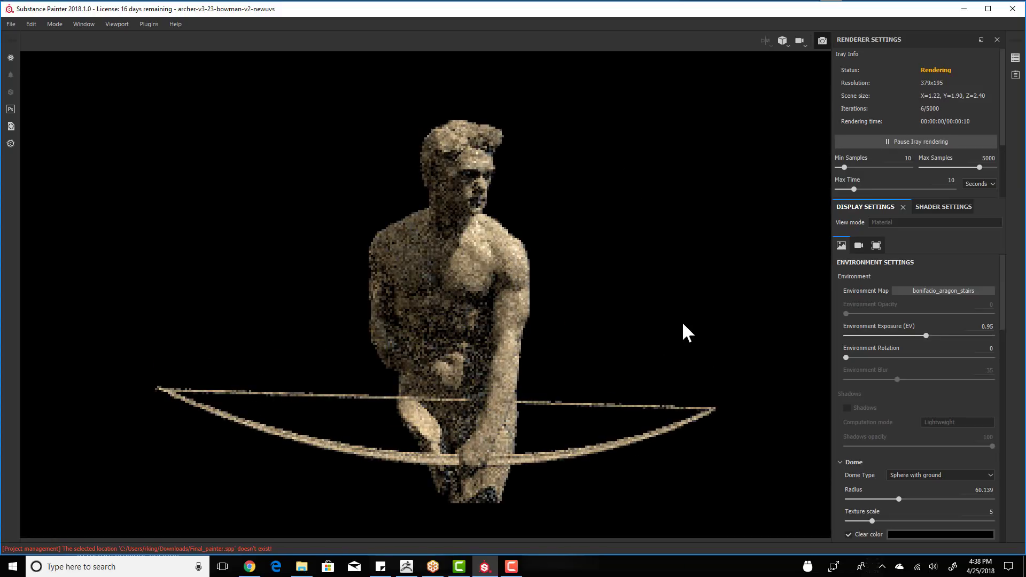
{"action": "left_click_drag", "start_coordinate": [682, 330], "coordinate": [678, 337], "text": "alt"}
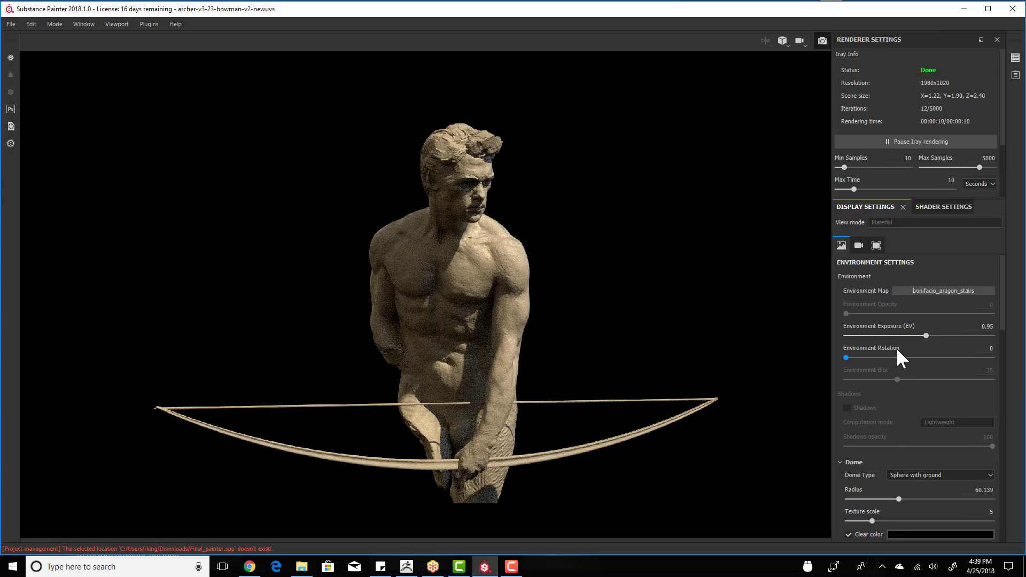
- Try the bus_garage environment map with an environment rotation of 165, and return the rotation to 0
{"action": "left_click", "coordinate": [941, 294]}
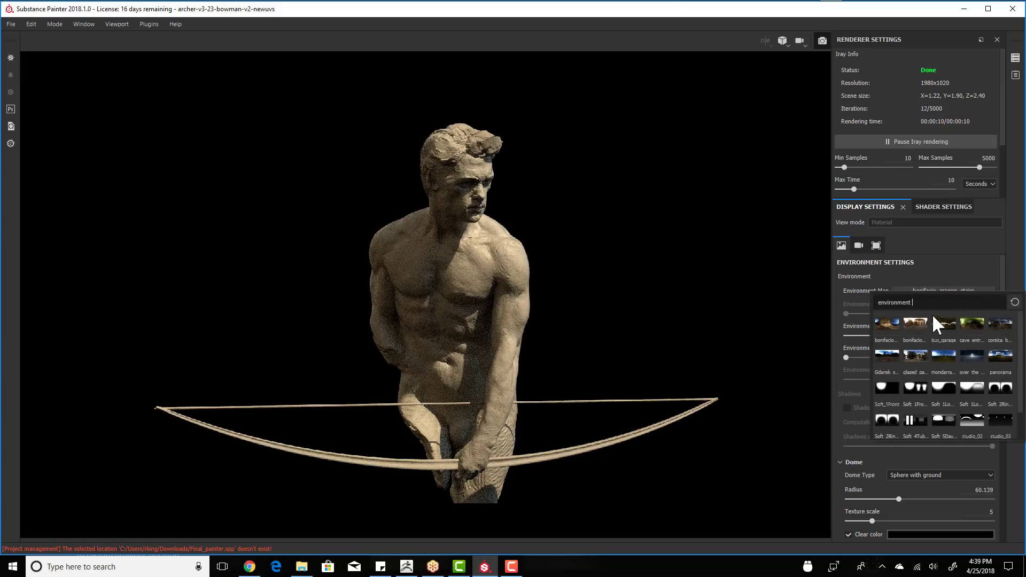
{"action": "left_click", "coordinate": [944, 326]}
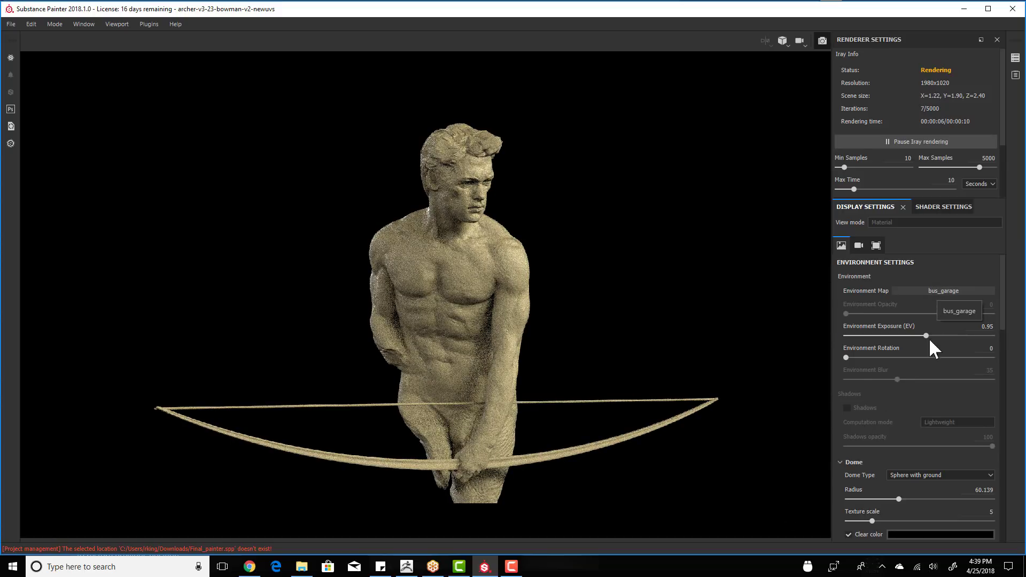
{"action": "left_click_drag", "start_coordinate": [858, 358], "coordinate": [913, 359]}
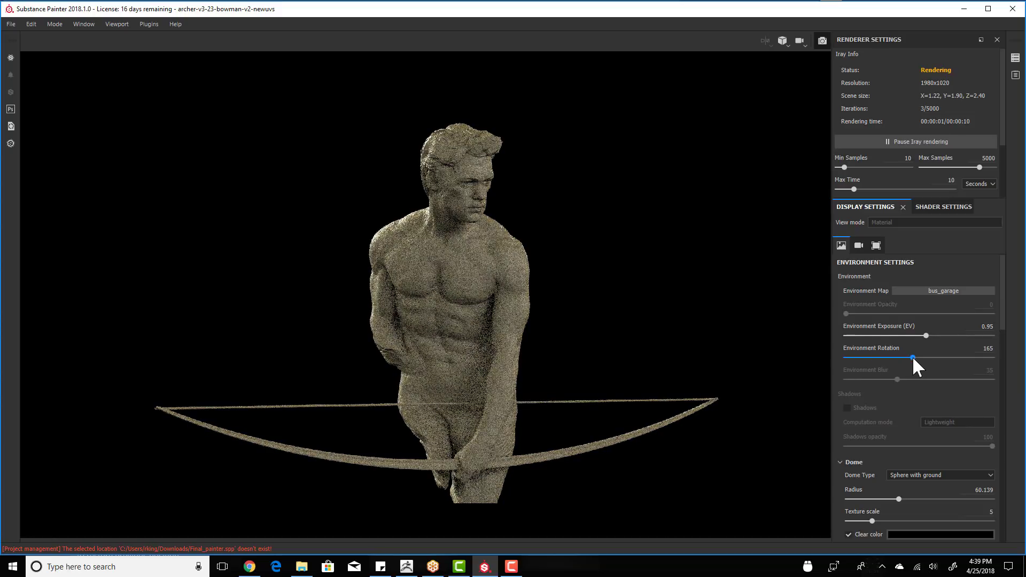
{"action": "left_click", "coordinate": [912, 356]}
{"action": "left_click_drag", "start_coordinate": [836, 358], "coordinate": [836, 358]}
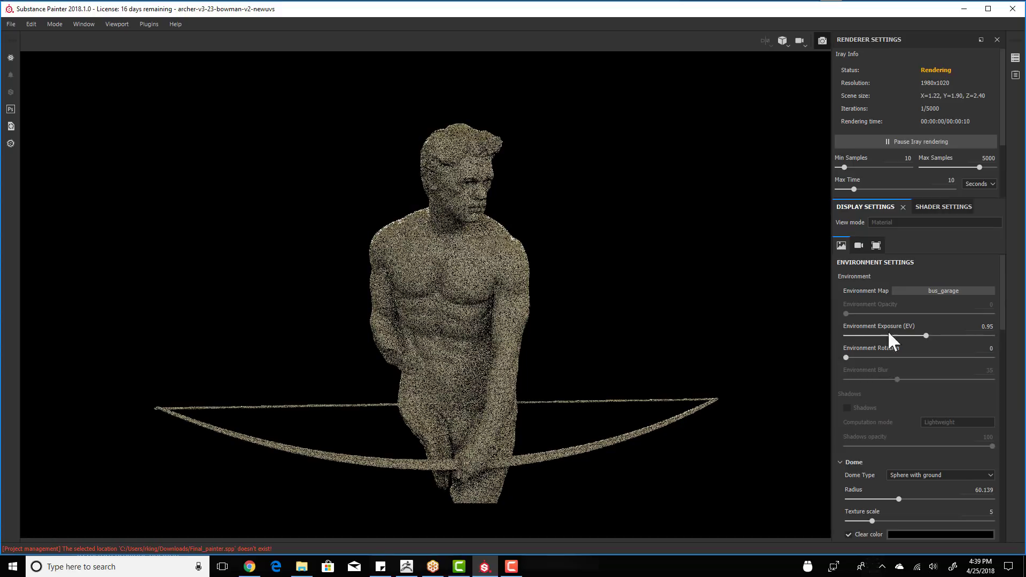
- Switch the environment map to studio_05
{"action": "left_click", "coordinate": [924, 292]}
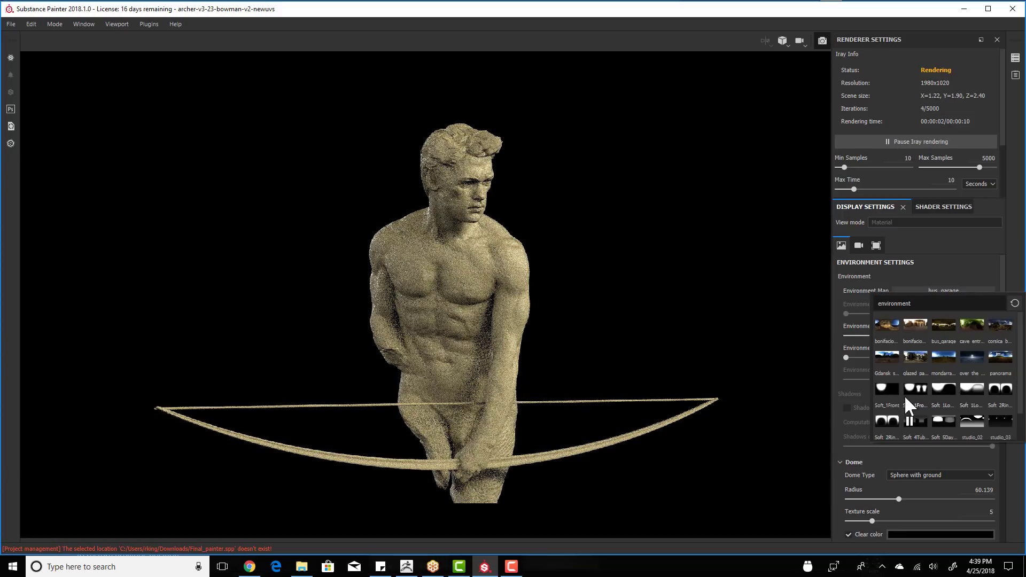
{"action": "scroll", "coordinate": [909, 396], "scroll_direction": "down", "scroll_amount": 1}
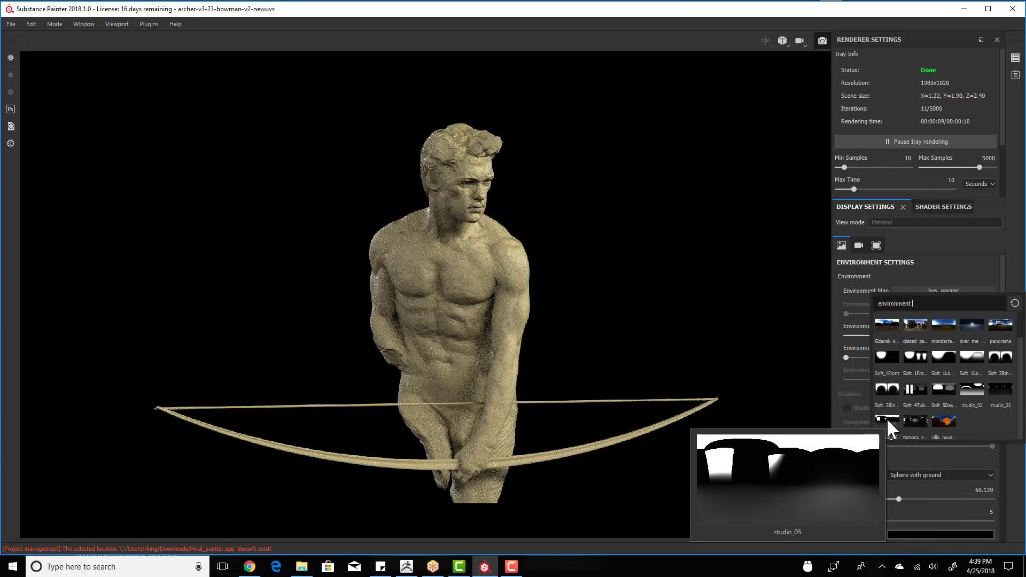
{"action": "left_click", "coordinate": [886, 417]}
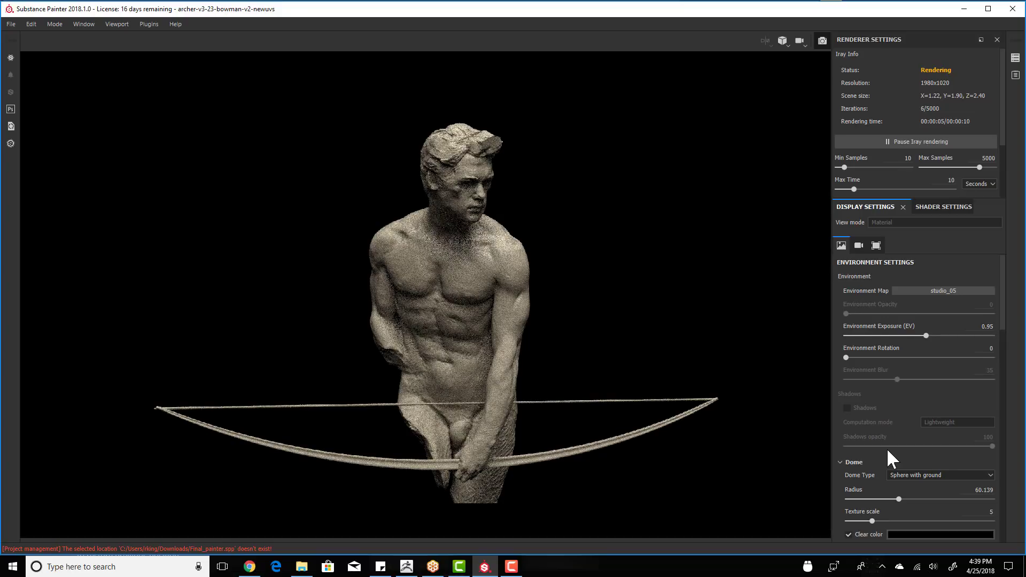
- Try the dome ground's Y position at 0 and about -1.87, and set it to -1
{"action": "scroll", "coordinate": [887, 451], "scroll_direction": "down", "scroll_amount": 5}
{"action": "scroll", "coordinate": [954, 470], "scroll_direction": "up", "scroll_amount": 3}
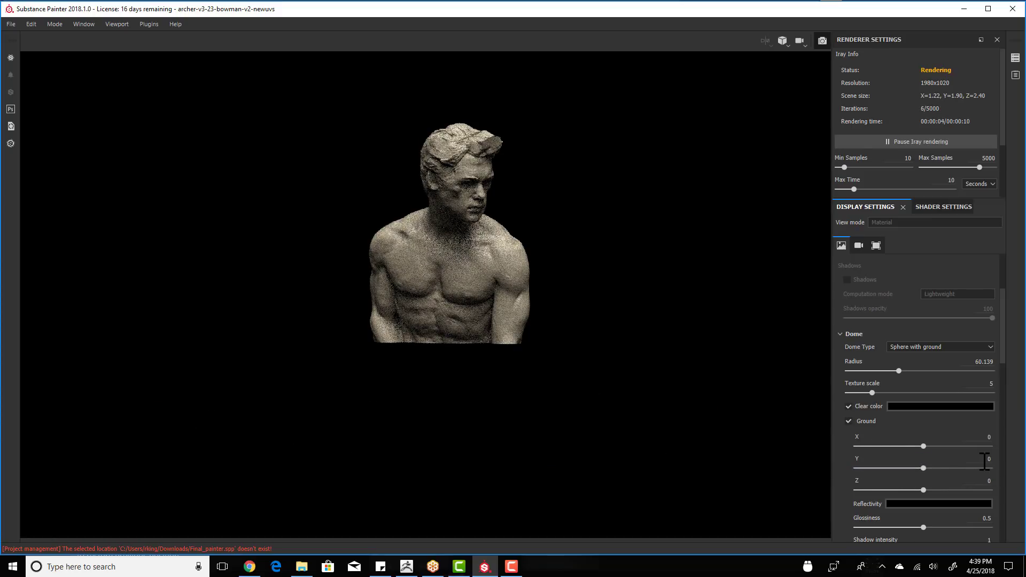
{"action": "left_click", "coordinate": [912, 468]}
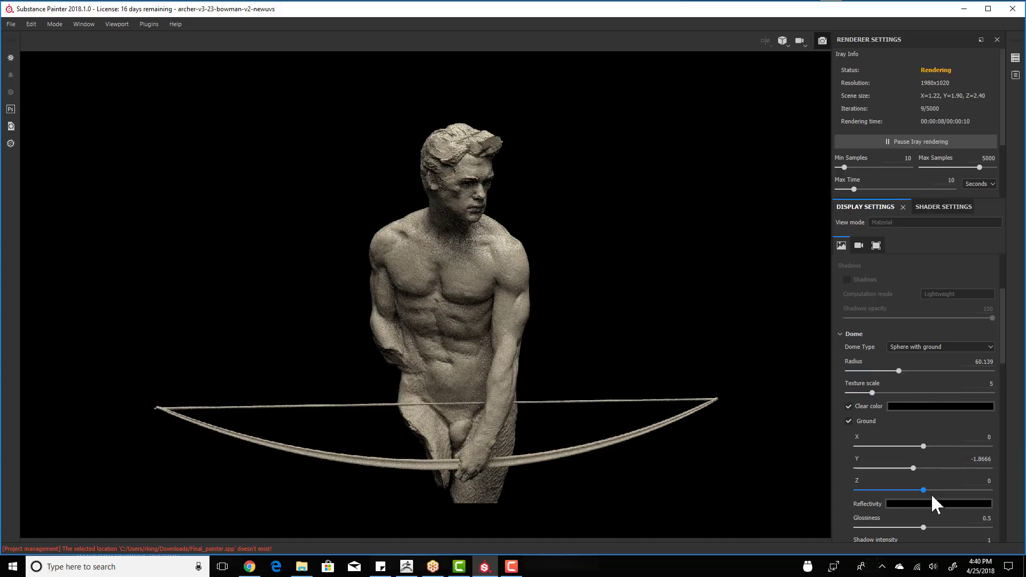
{"action": "left_click", "coordinate": [978, 458]}
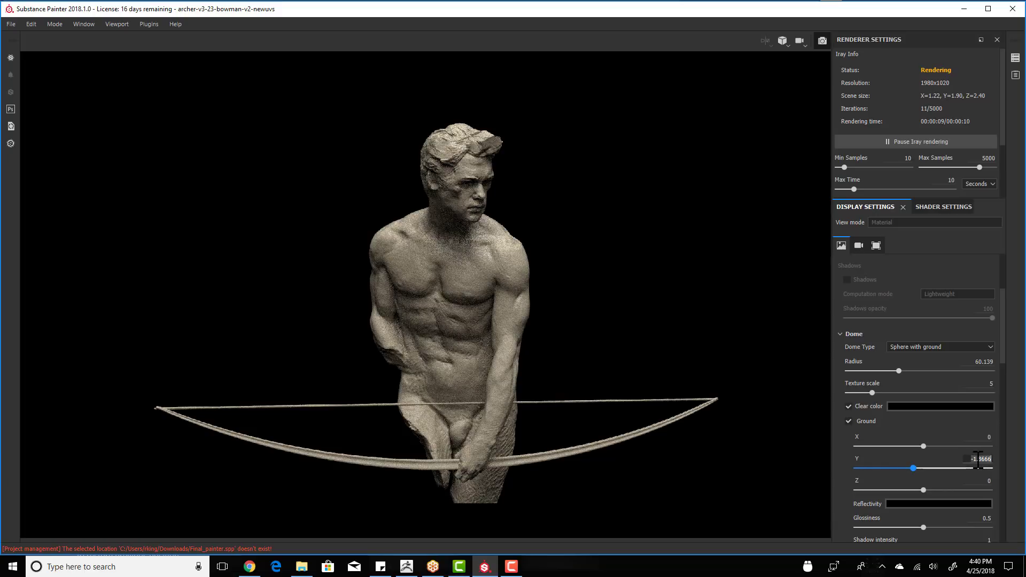
{"action": "type", "text": "-1"}
{"action": "key", "text": "Return"}
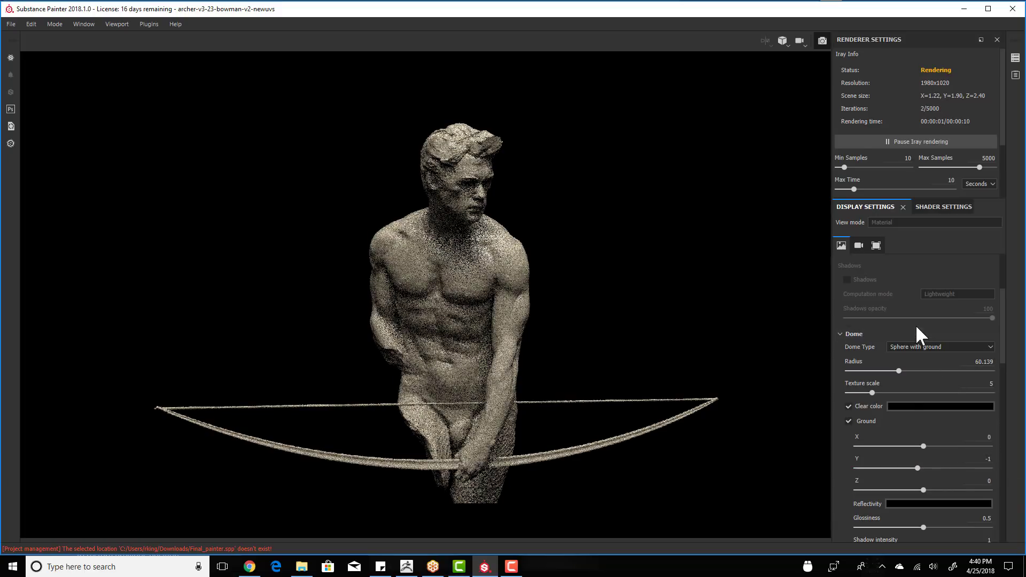
- Keep the studio_05 environment map and set the environment rotation to about 85
{"action": "scroll", "coordinate": [927, 320], "scroll_direction": "up", "scroll_amount": 3}
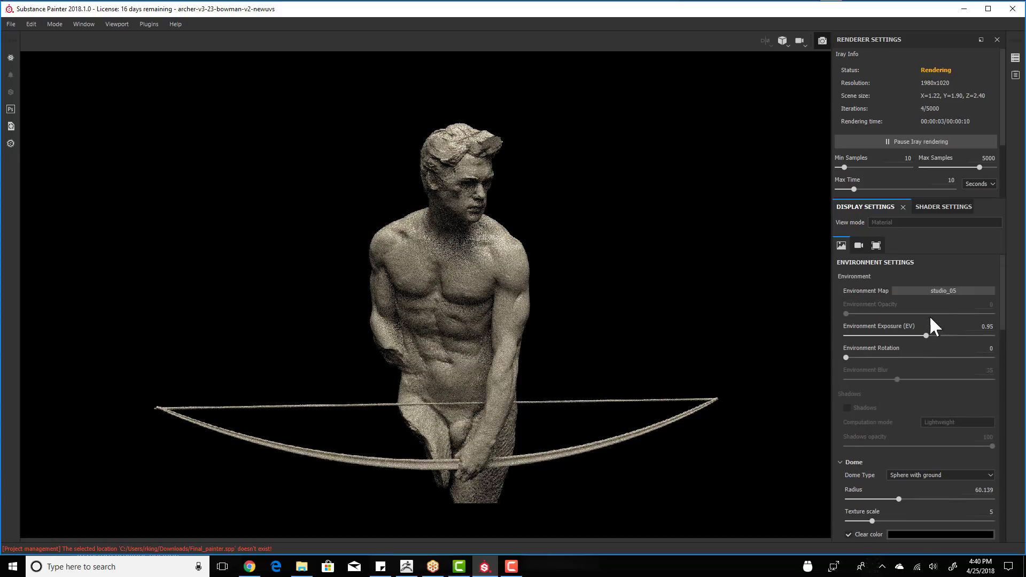
{"action": "left_click", "coordinate": [943, 291]}
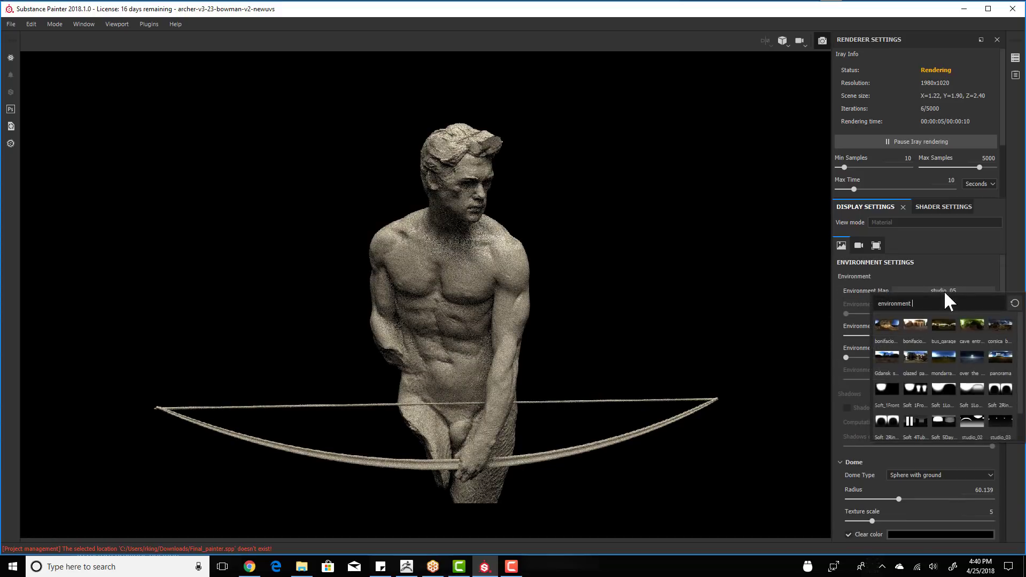
{"action": "left_click", "coordinate": [935, 264]}
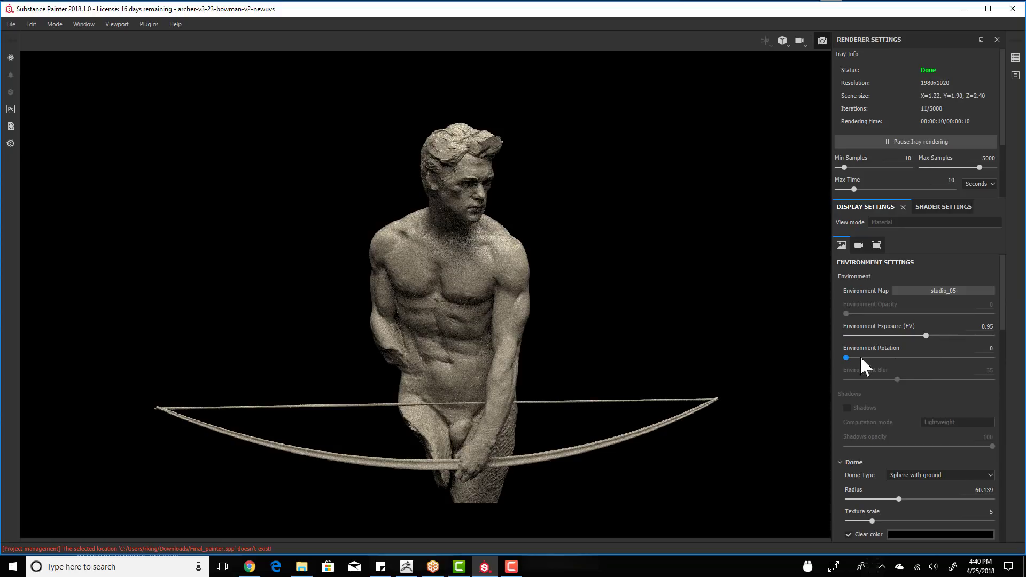
{"action": "mouse_move", "coordinate": [861, 357]}
{"action": "left_mouse_down"}
{"action": "mouse_move", "coordinate": [907, 357]}
{"action": "mouse_move", "coordinate": [878, 357]}
{"action": "left_mouse_up"}
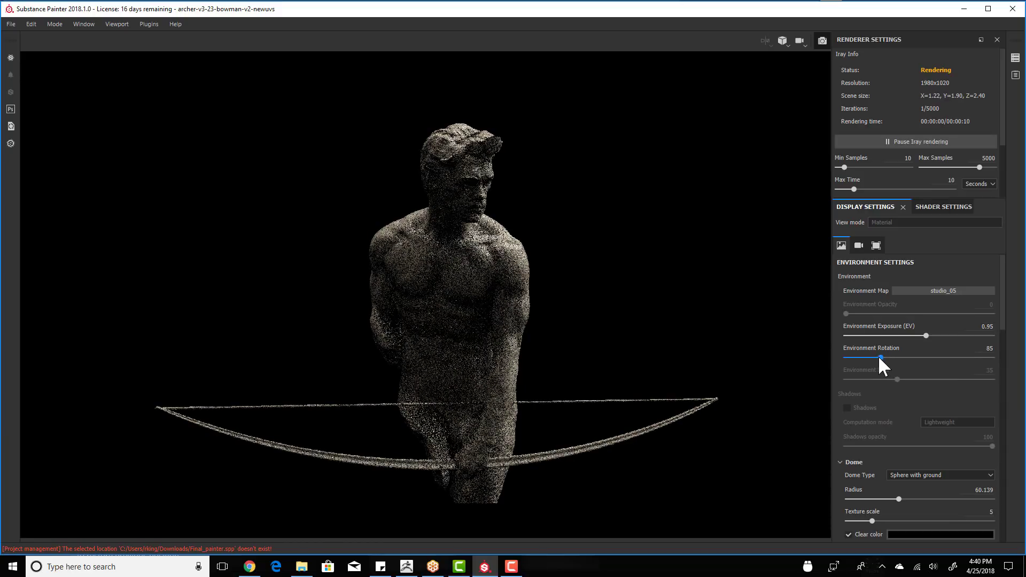
- Try the Infinite sphere dome type, and switch back to Sphere with ground
{"action": "scroll", "coordinate": [890, 441], "scroll_direction": "down", "scroll_amount": 2}
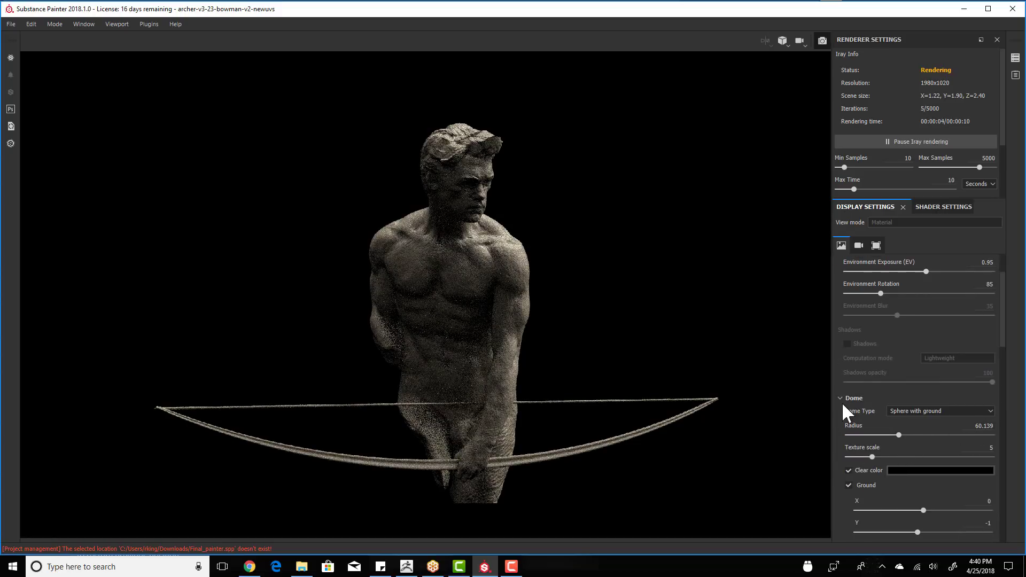
{"action": "left_click", "coordinate": [928, 415]}
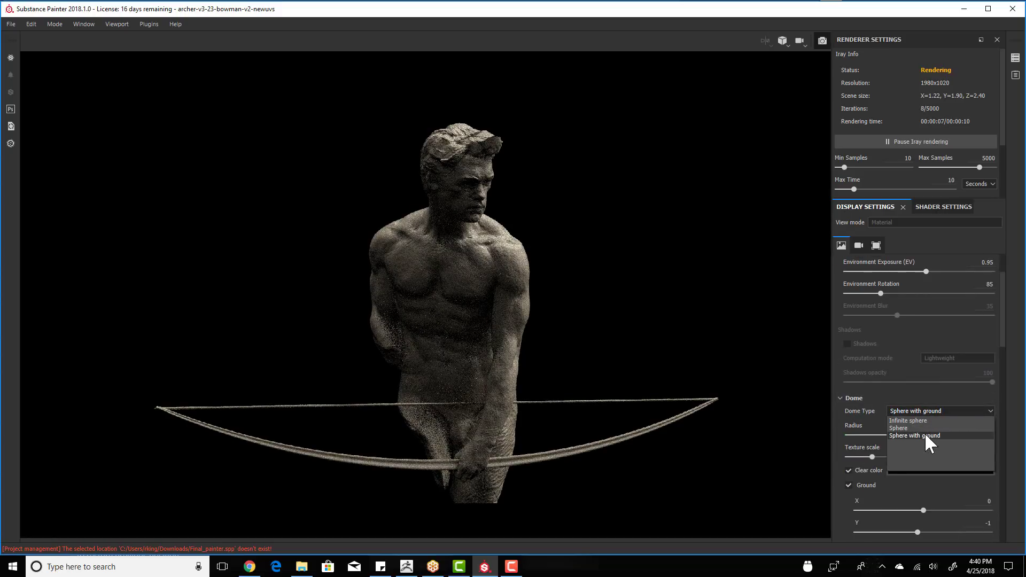
{"action": "left_click", "coordinate": [925, 432]}
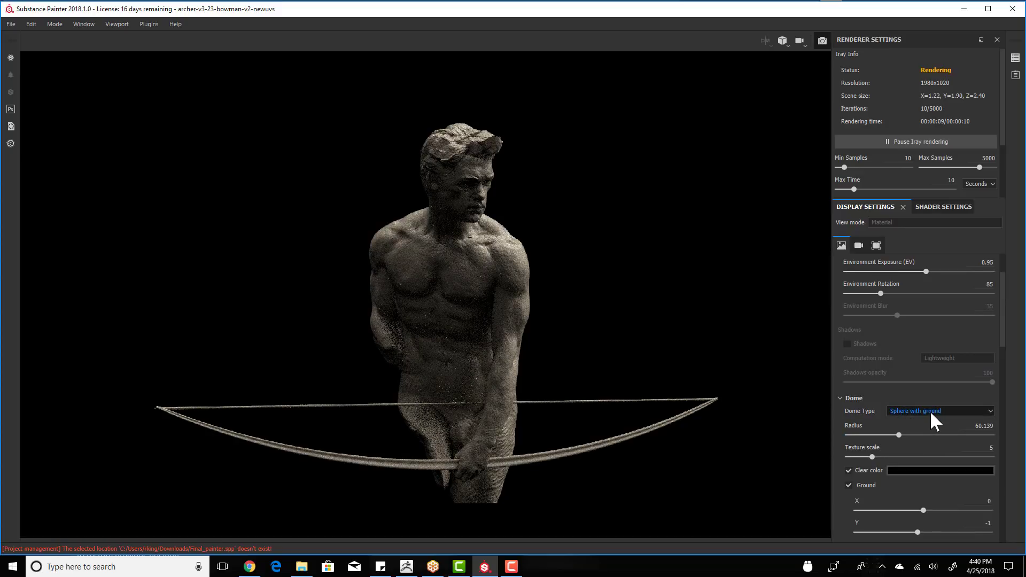
{"action": "left_click", "coordinate": [930, 411]}
{"action": "left_click", "coordinate": [928, 421]}
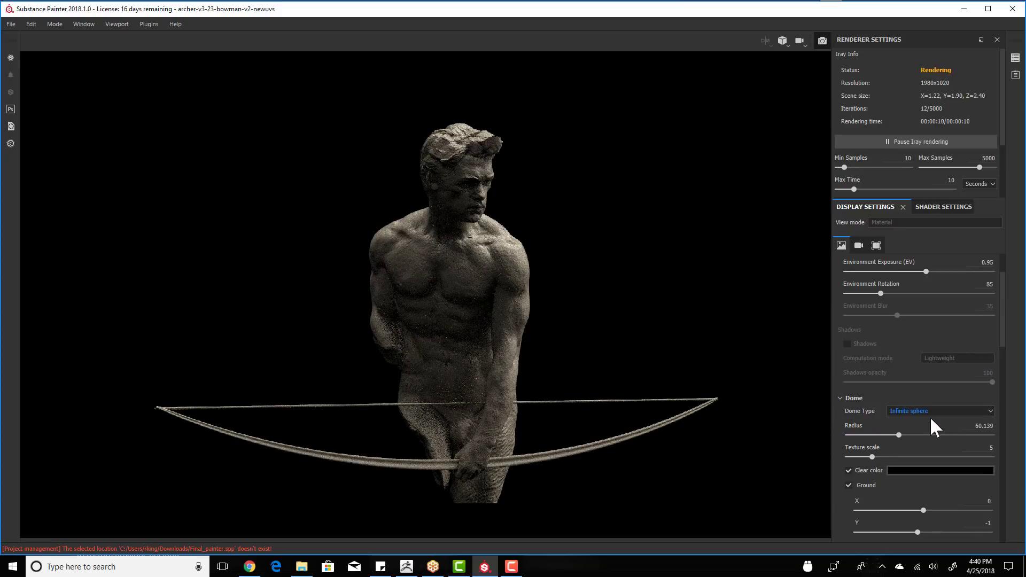
{"action": "left_click", "coordinate": [921, 410]}
{"action": "left_click", "coordinate": [931, 436]}
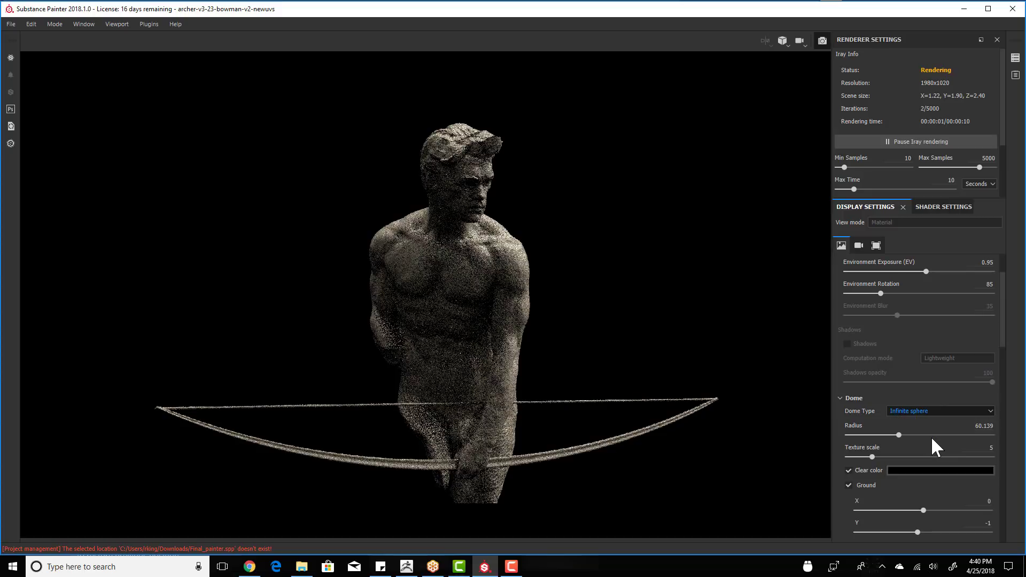
- Set the dome radius to 17 and its texture scale to 25
{"action": "double_click", "coordinate": [971, 428]}
{"action": "type", "text": "1"}
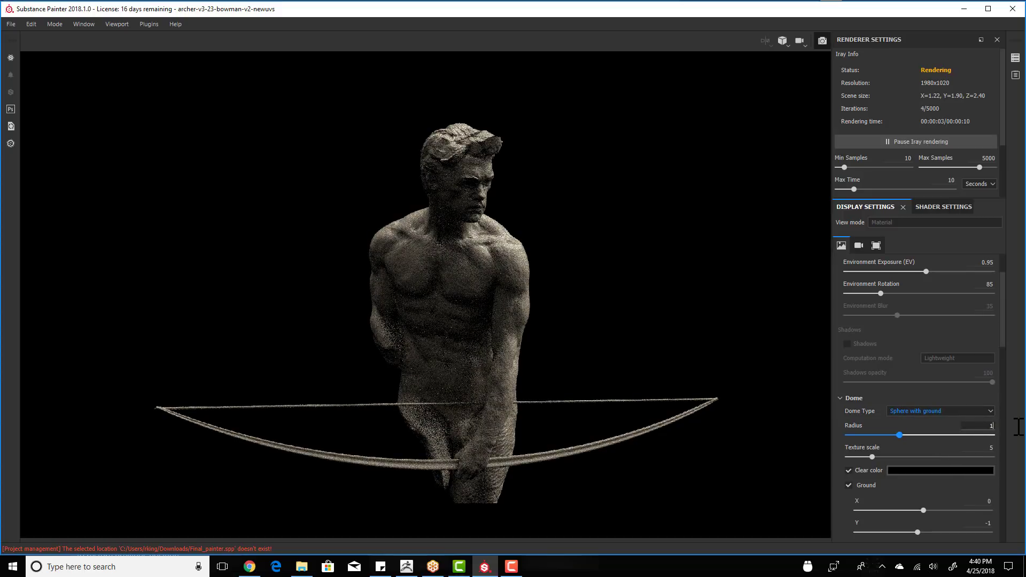
{"action": "type", "text": "7"}
{"action": "key", "text": "Return"}
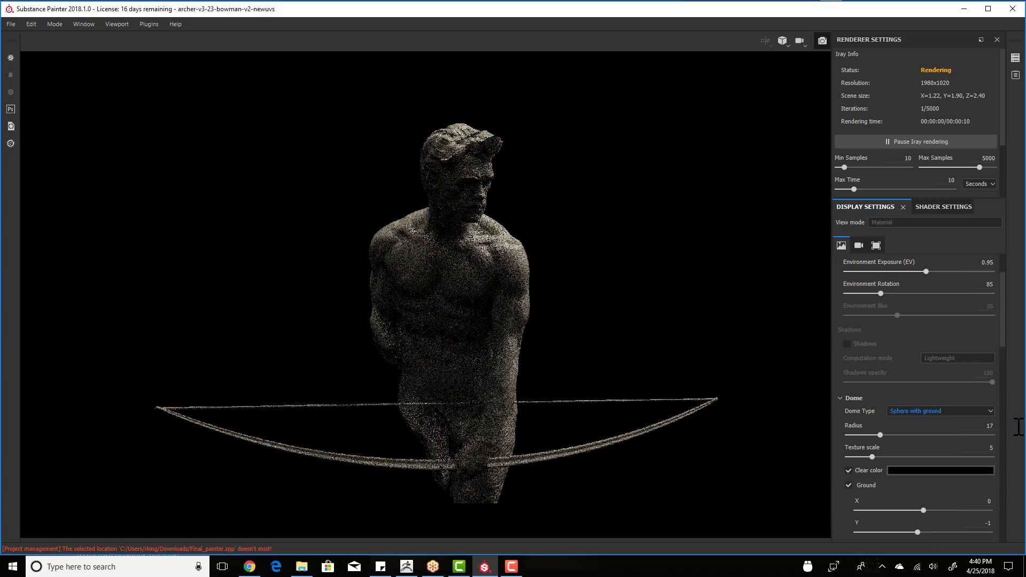
{"action": "double_click", "coordinate": [993, 448]}
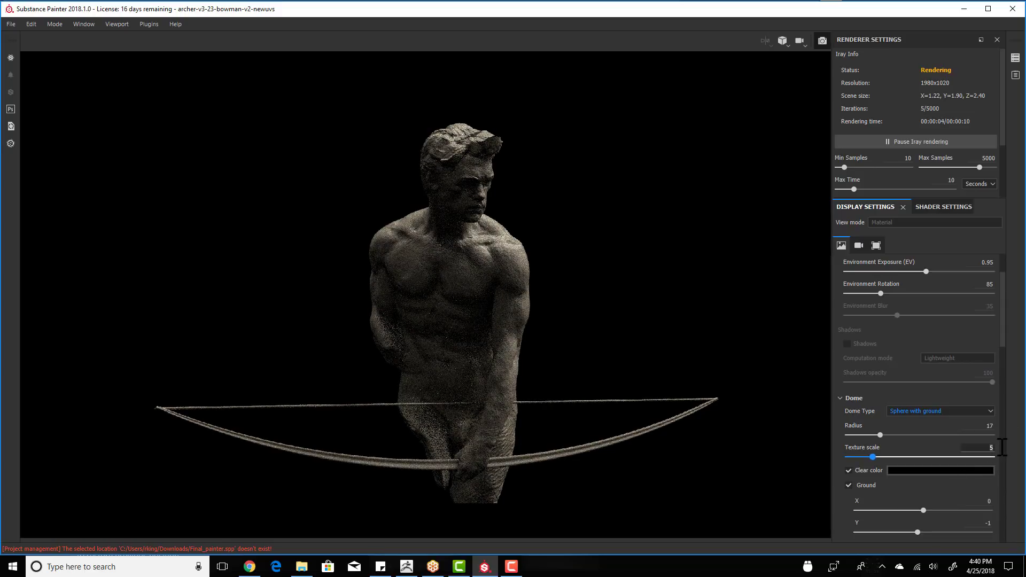
{"action": "key", "text": "Return"}
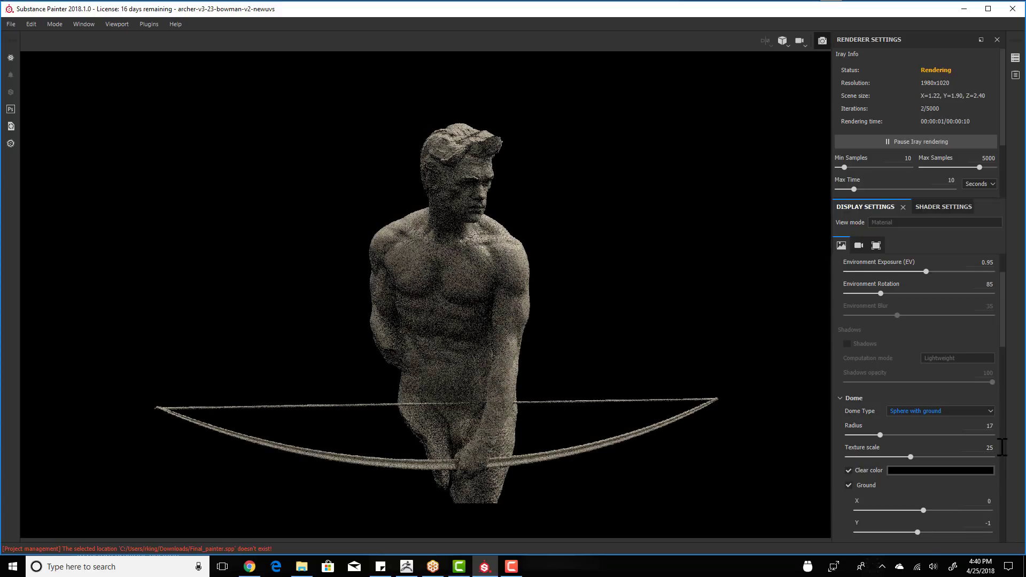
- Set the dome's texture scale to 10
{"action": "left_click", "coordinate": [1001, 449]}
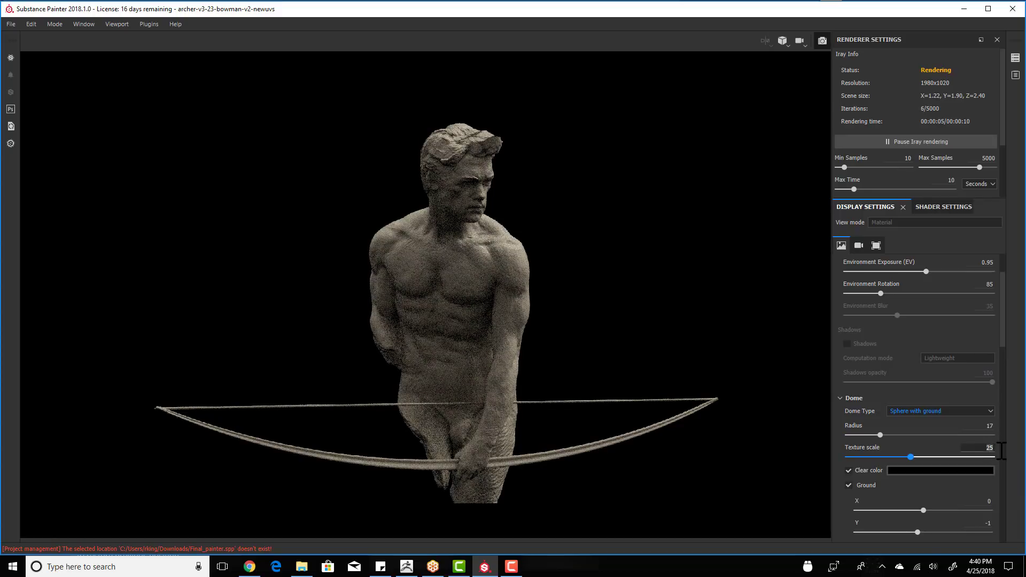
{"action": "type", "text": "10"}
{"action": "key", "text": "Return"}
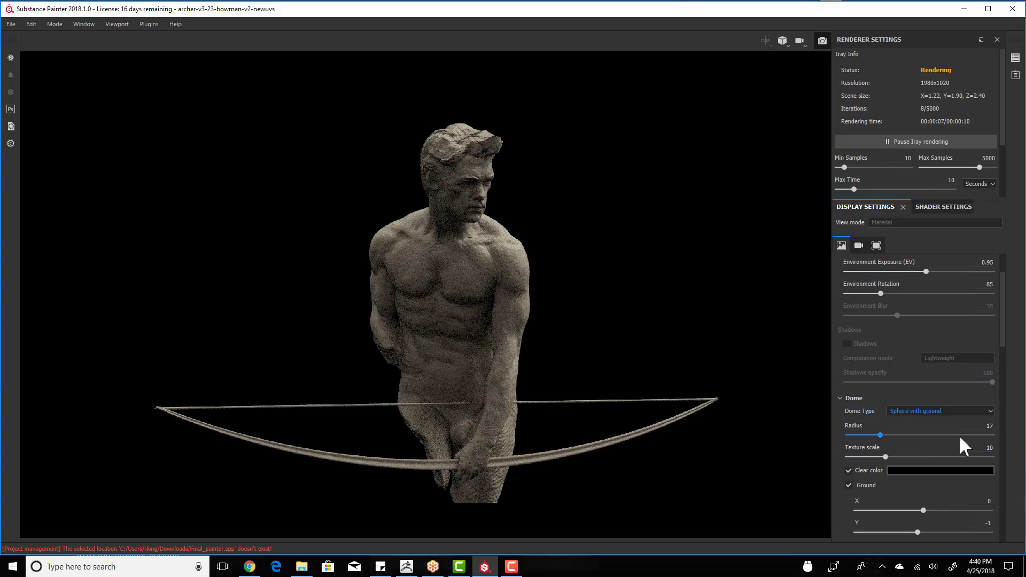
- Try dome radius values of 13 and 10
{"action": "left_click", "coordinate": [988, 426]}
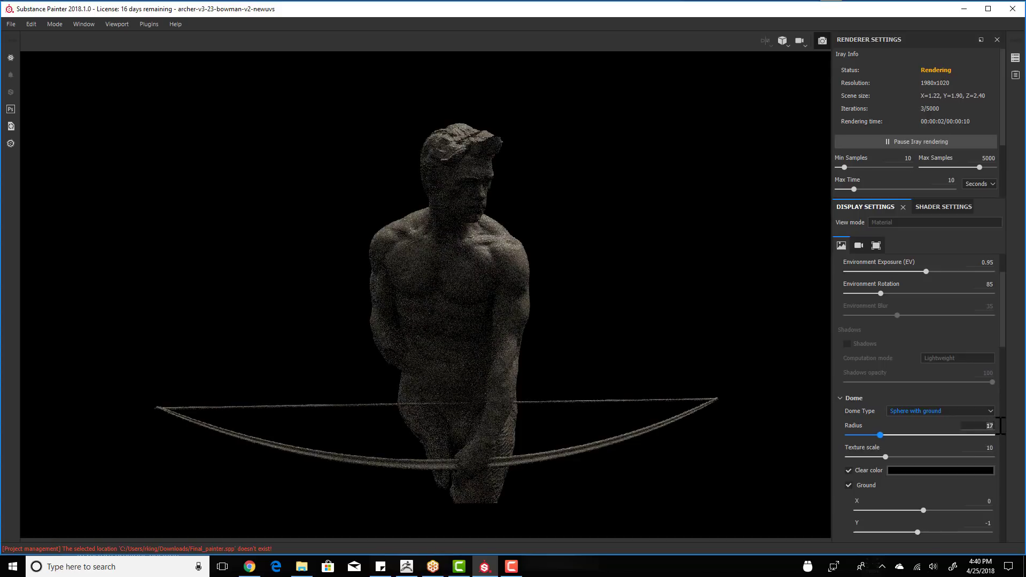
{"action": "key", "text": "BackSpace"}
{"action": "key", "text": "BackSpace"}
{"action": "type", "text": "13"}
{"action": "key", "text": "Return"}
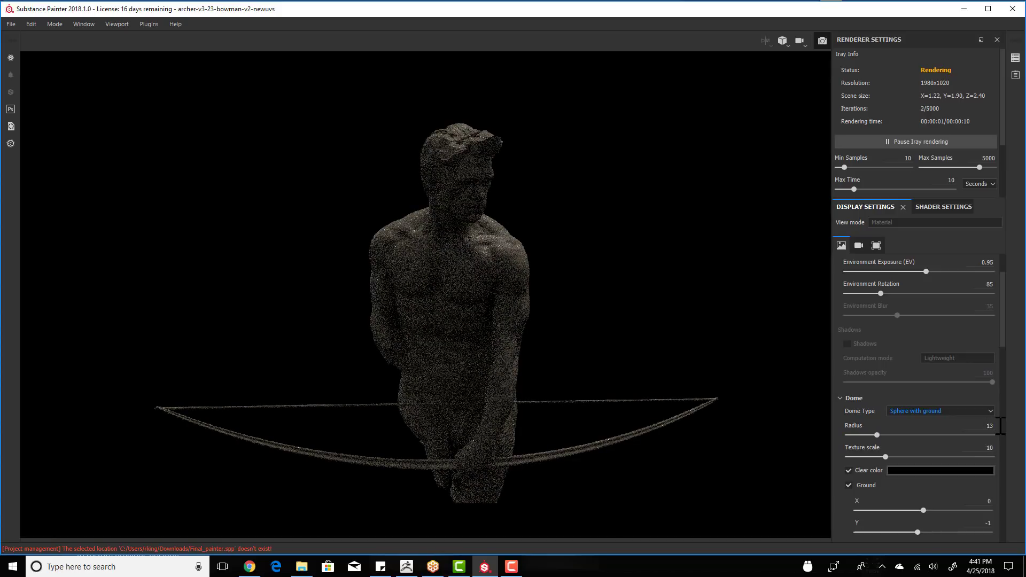
{"action": "left_click", "coordinate": [991, 426]}
{"action": "key", "text": "BackSpace"}
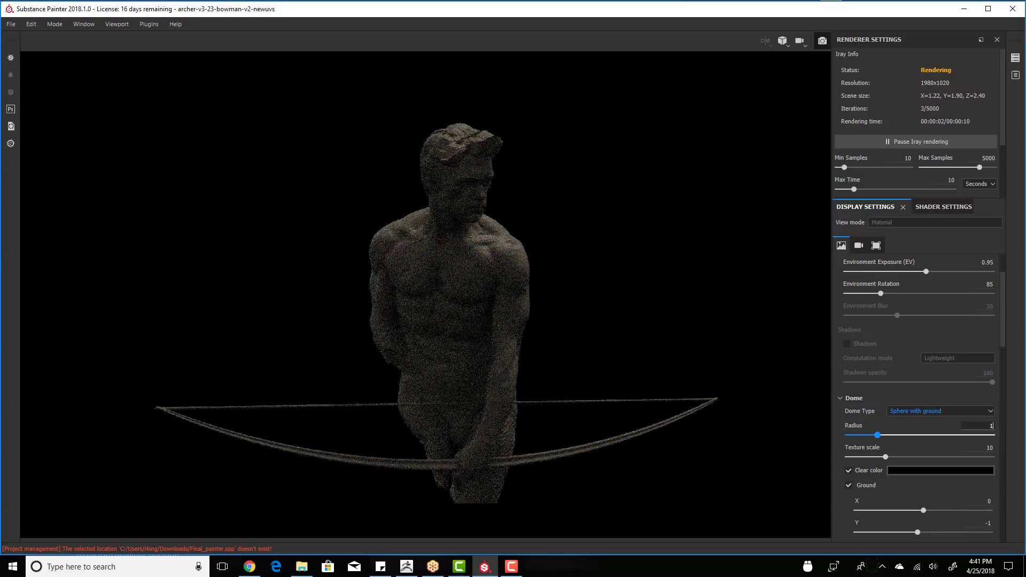
{"action": "key", "text": "Return"}
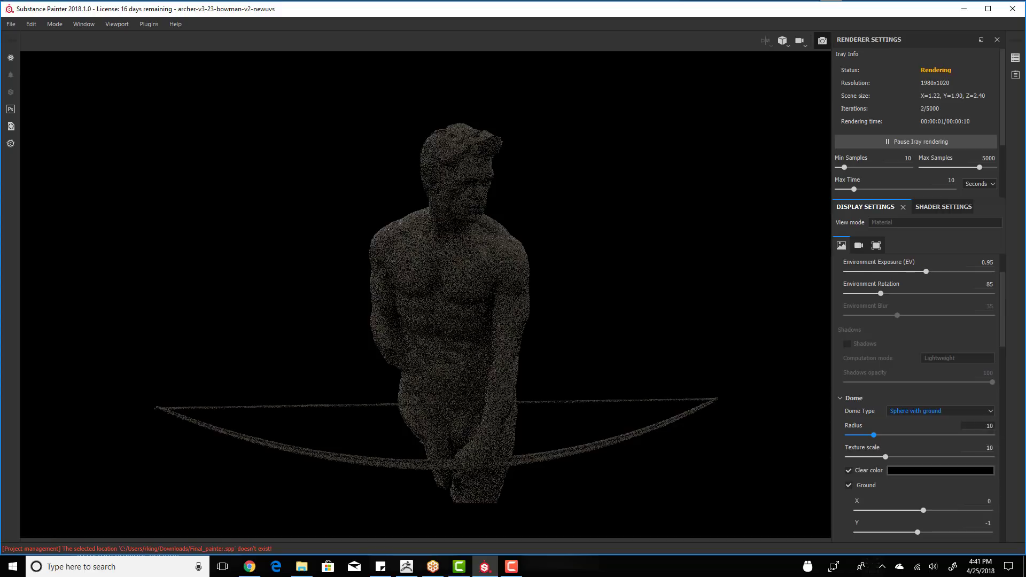
- Try a dome radius of 17, and set it to 16
{"action": "left_click", "coordinate": [989, 433]}
{"action": "left_click", "coordinate": [981, 426]}
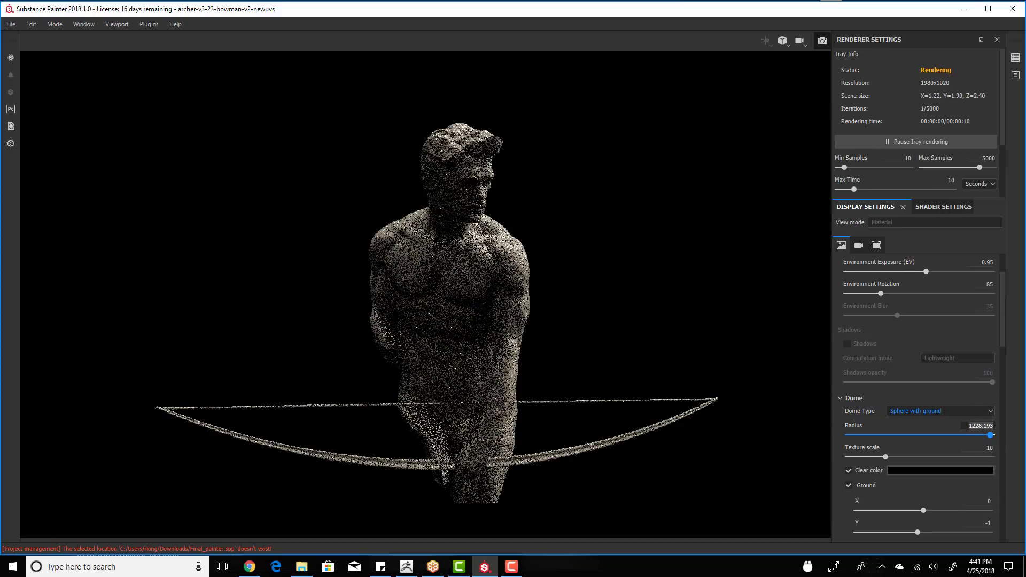
{"action": "type", "text": "1"}
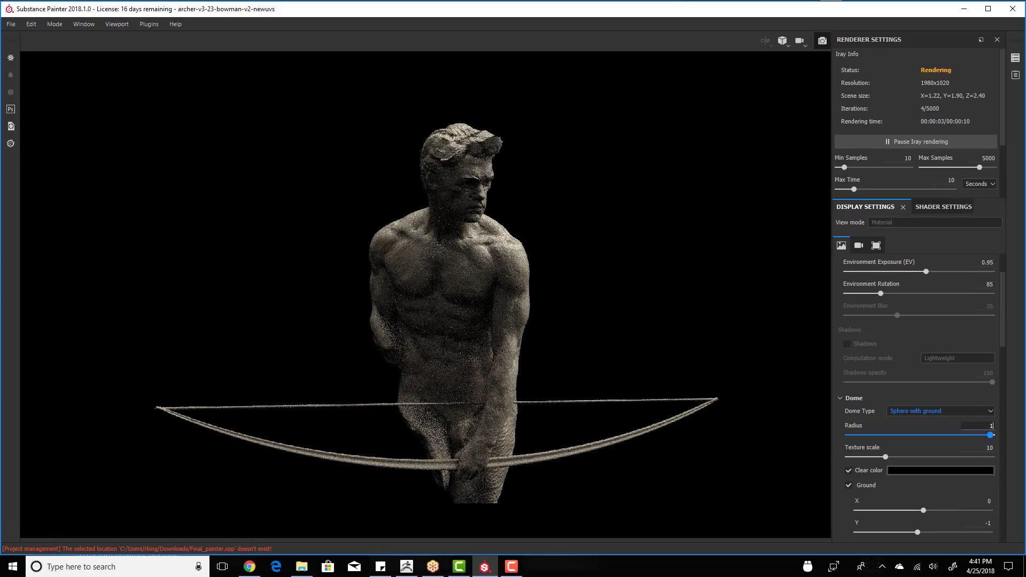
{"action": "type", "text": "7"}
{"action": "key", "text": "Return"}
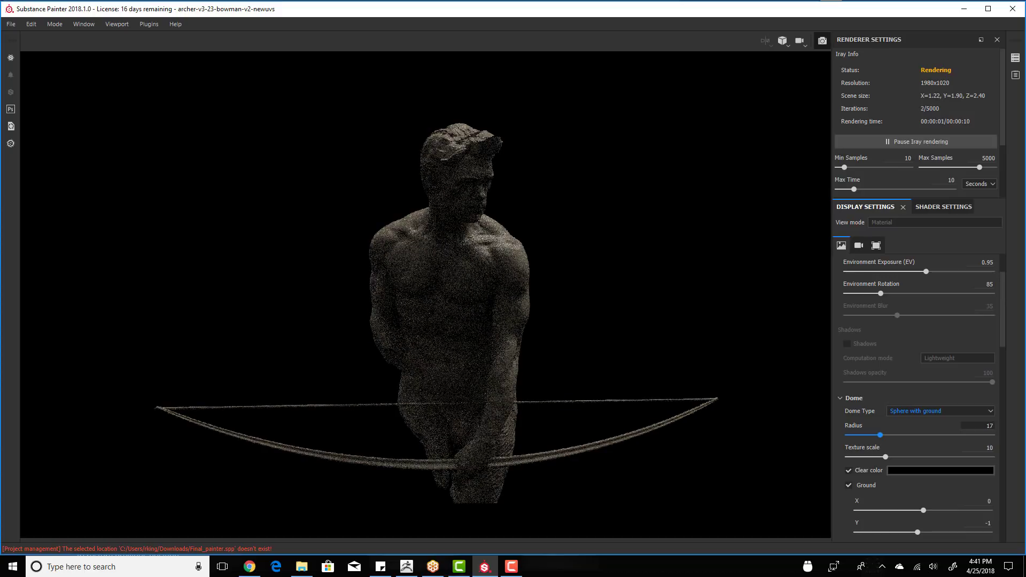
{"action": "left_click", "coordinate": [992, 425]}
{"action": "key", "text": "BackSpace"}
{"action": "type", "text": "6"}
{"action": "key", "text": "Return"}
- Set the environment rotation to about 121 and, after trying brighter values, the environment exposure to about 1.25 EV
{"action": "mouse_move", "coordinate": [1003, 323]}
{"action": "left_mouse_down"}
{"action": "mouse_move", "coordinate": [1007, 399]}
{"action": "mouse_move", "coordinate": [997, 313]}
{"action": "left_mouse_up"}
{"action": "left_click_drag", "start_coordinate": [881, 330], "coordinate": [895, 329]}
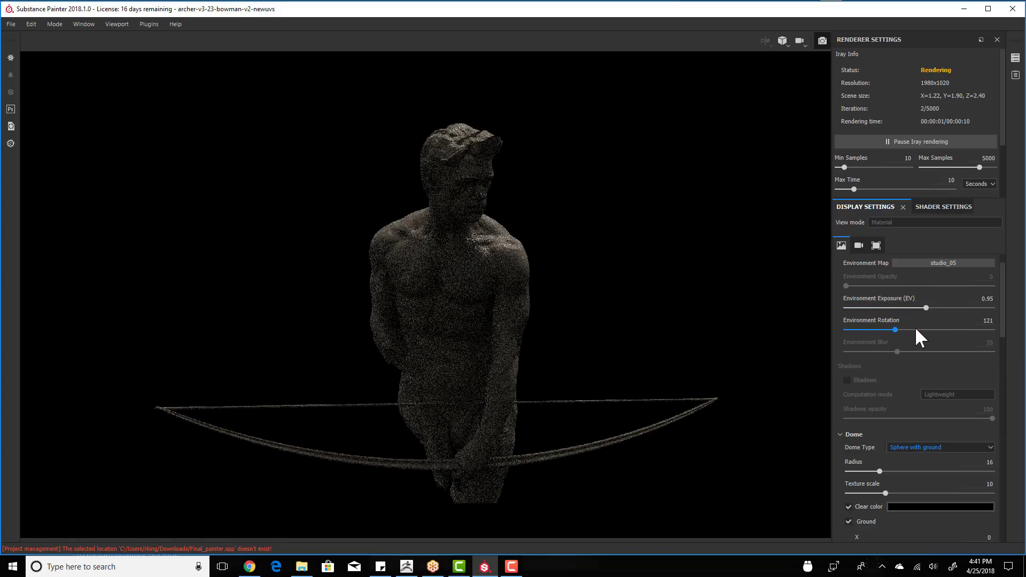
{"action": "left_click", "coordinate": [941, 309]}
{"action": "left_click_drag", "start_coordinate": [940, 309], "coordinate": [935, 308]}
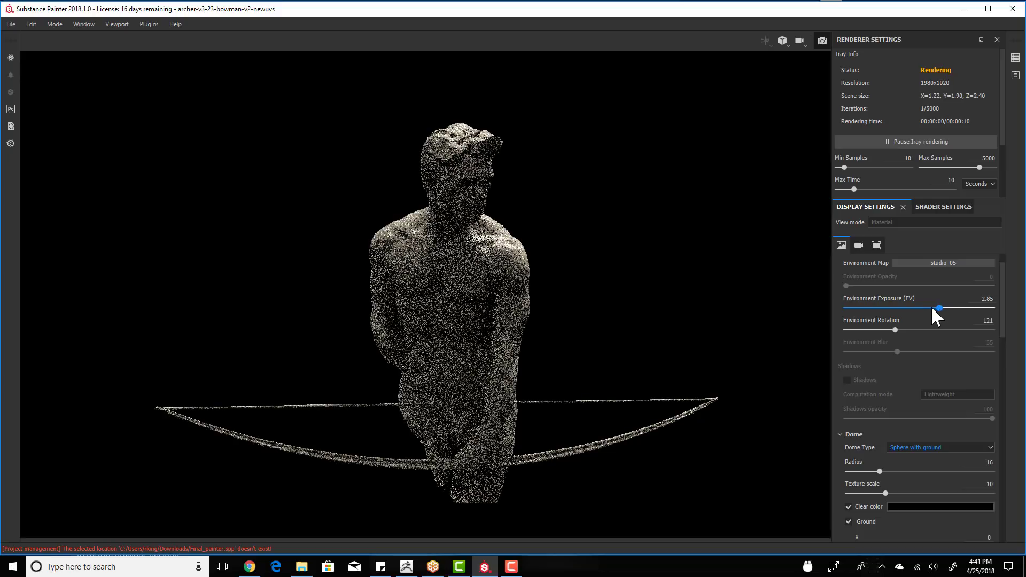
{"action": "left_click", "coordinate": [930, 309]}
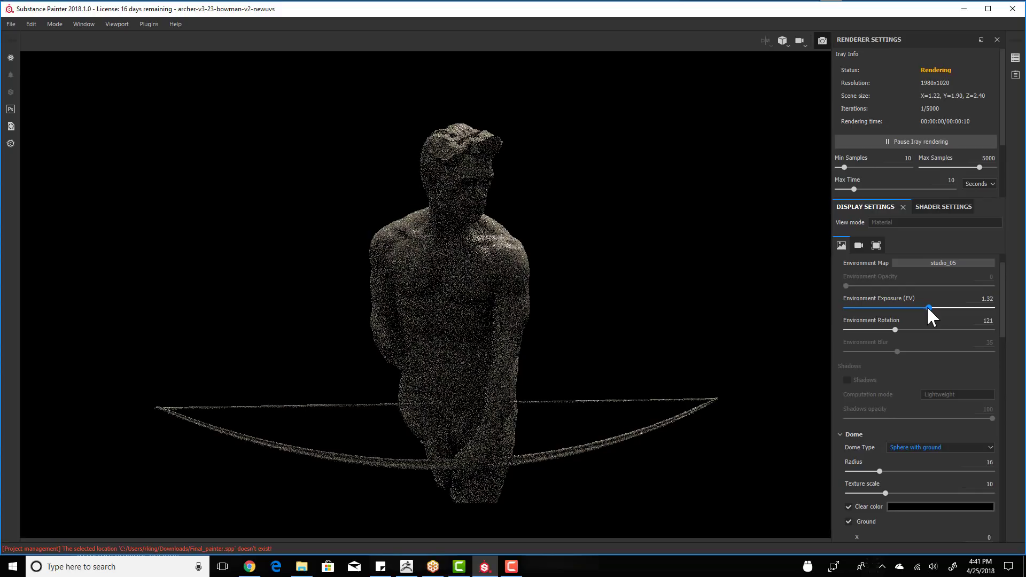
{"action": "left_click", "coordinate": [927, 308]}
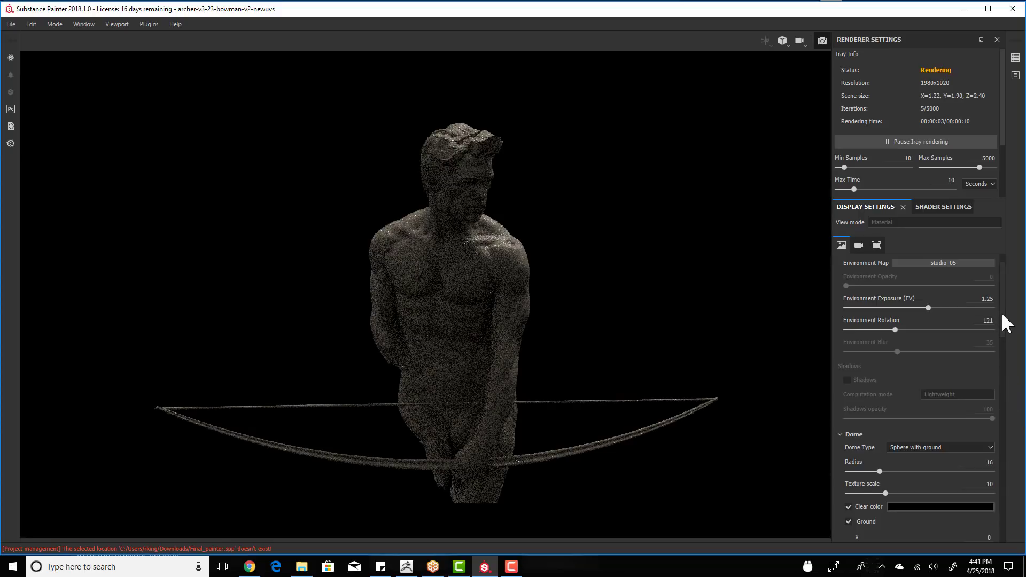
- Try several X and Z positions for the dome ground, and settle on X about 3.8 and Z about 6.53
{"action": "left_click_drag", "start_coordinate": [1001, 320], "coordinate": [1007, 366]}
{"action": "scroll", "coordinate": [1007, 374], "scroll_direction": "down", "scroll_amount": 3}
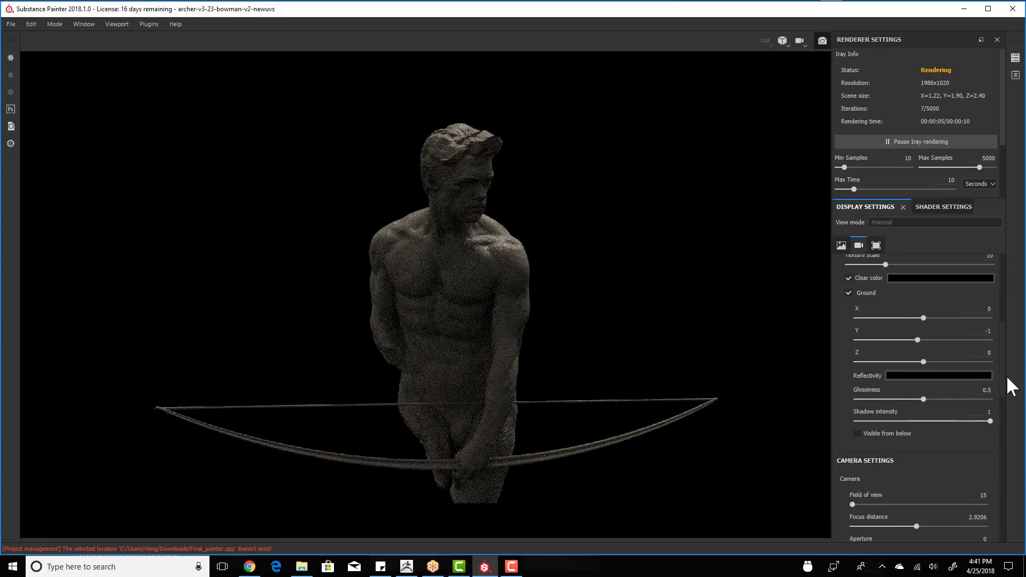
{"action": "scroll", "coordinate": [1010, 393], "scroll_direction": "up", "scroll_amount": 3}
{"action": "scroll", "coordinate": [1003, 357], "scroll_direction": "up", "scroll_amount": 2}
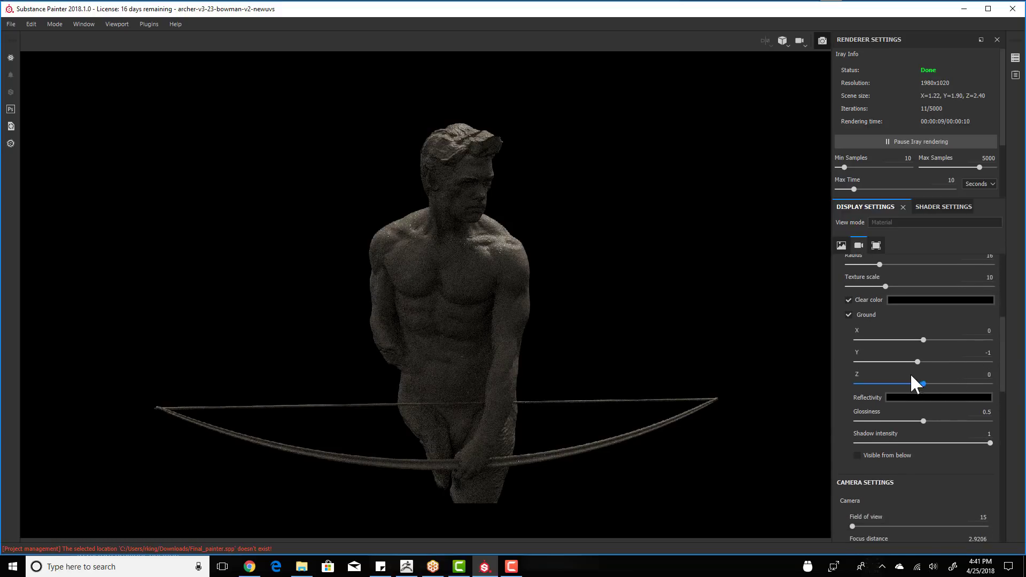
{"action": "left_click", "coordinate": [905, 339]}
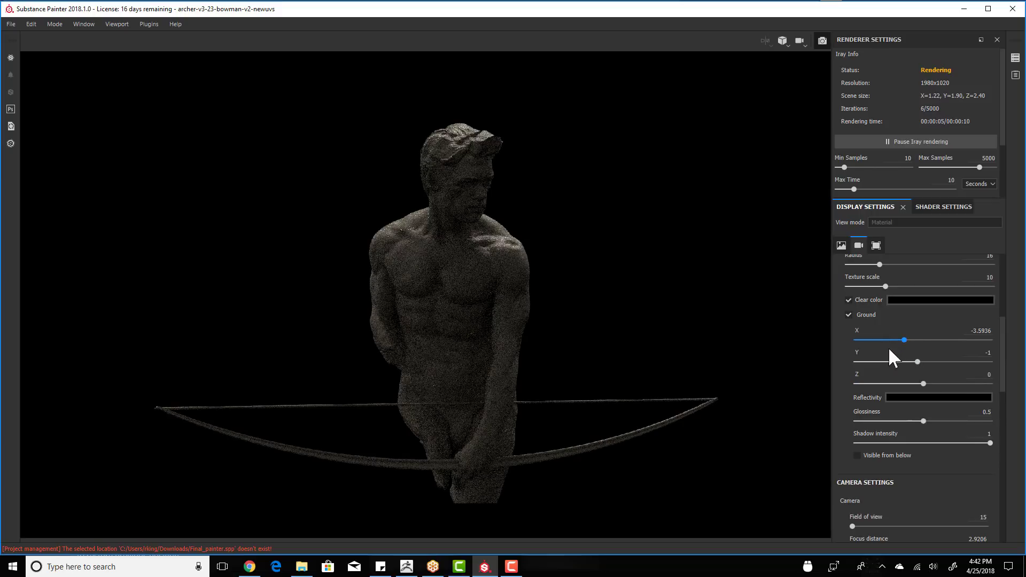
{"action": "left_click", "coordinate": [948, 384]}
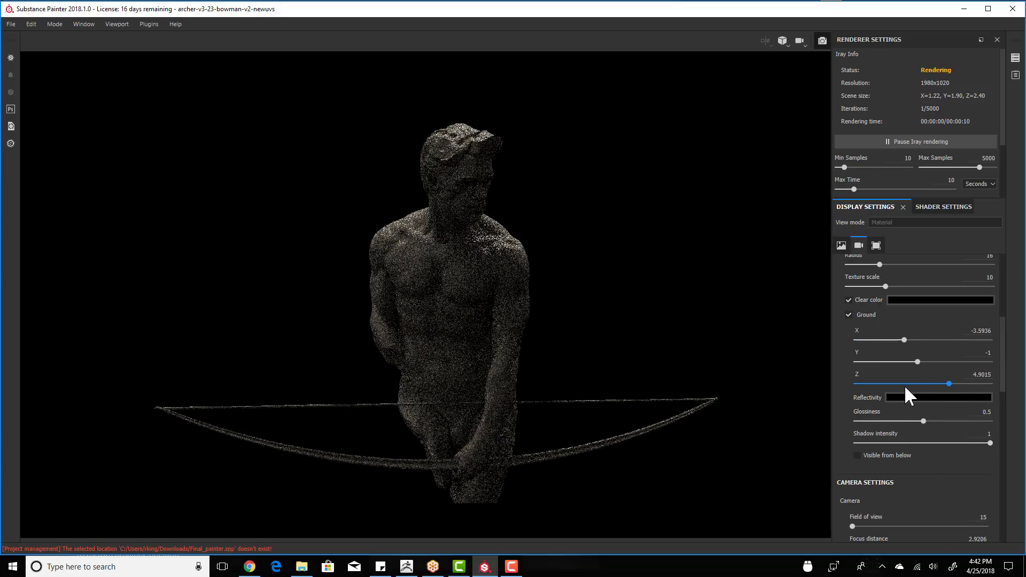
{"action": "left_click", "coordinate": [885, 383]}
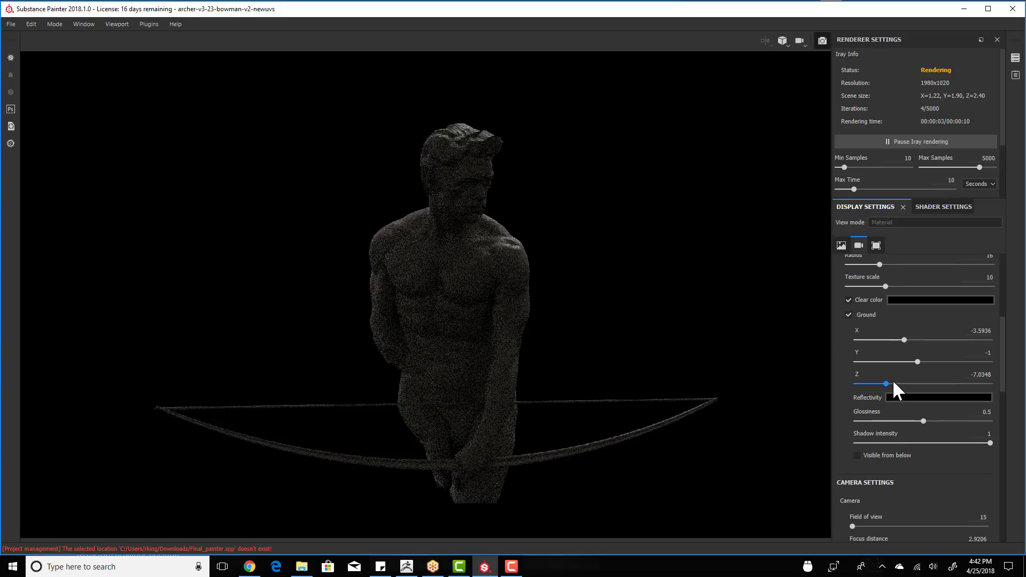
{"action": "left_click", "coordinate": [956, 383]}
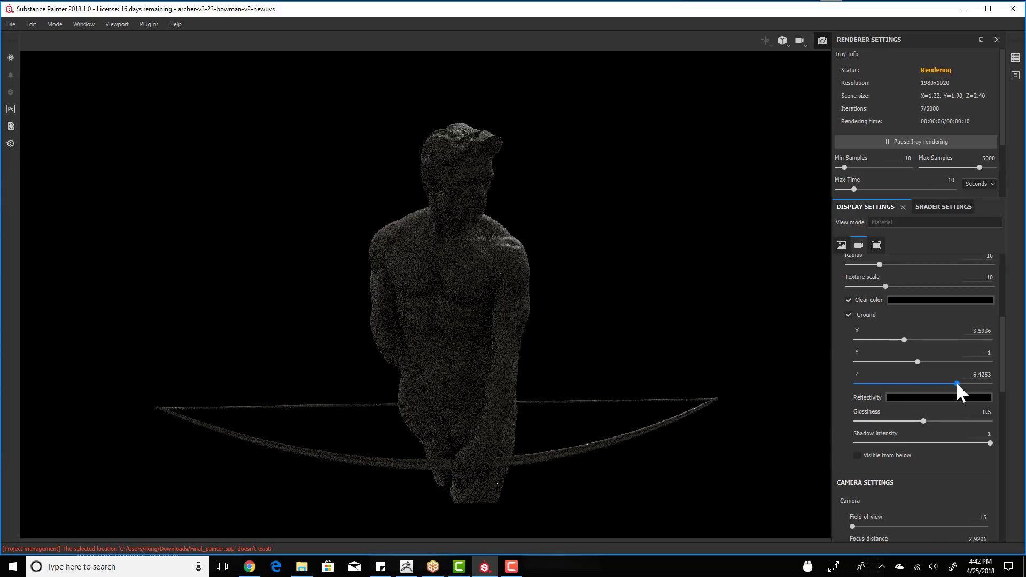
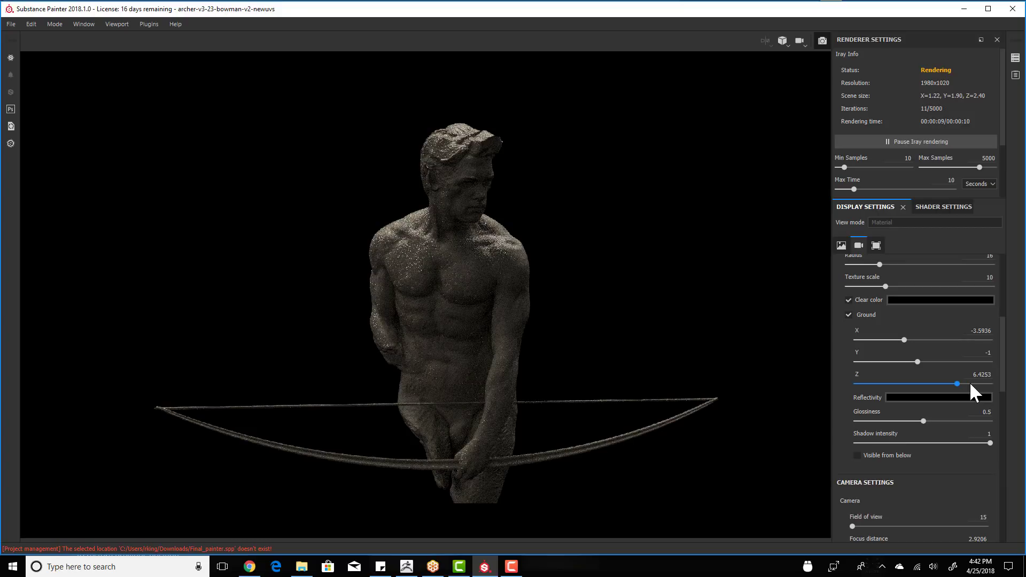
{"action": "left_click", "coordinate": [970, 383]}
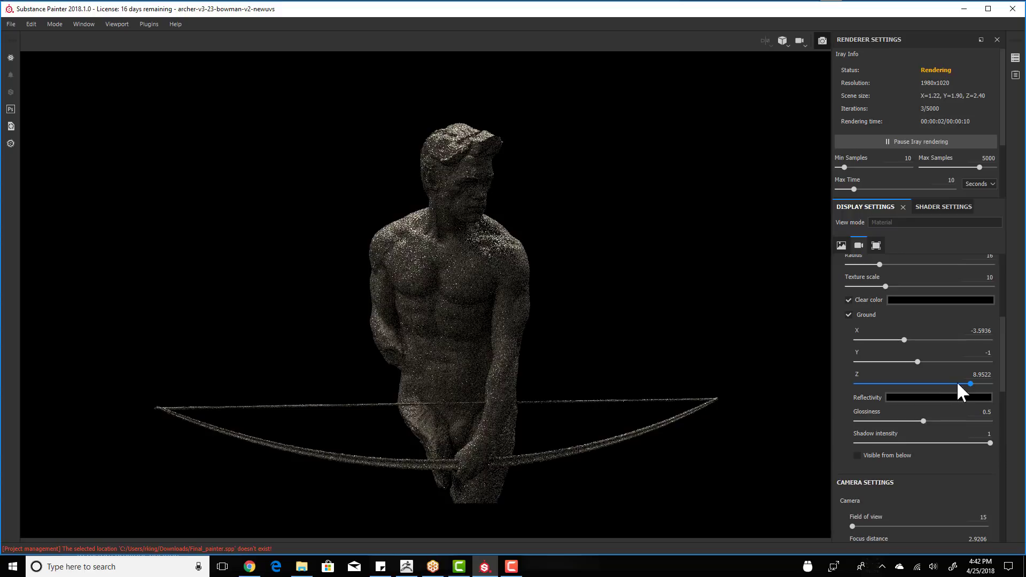
{"action": "left_click", "coordinate": [957, 384]}
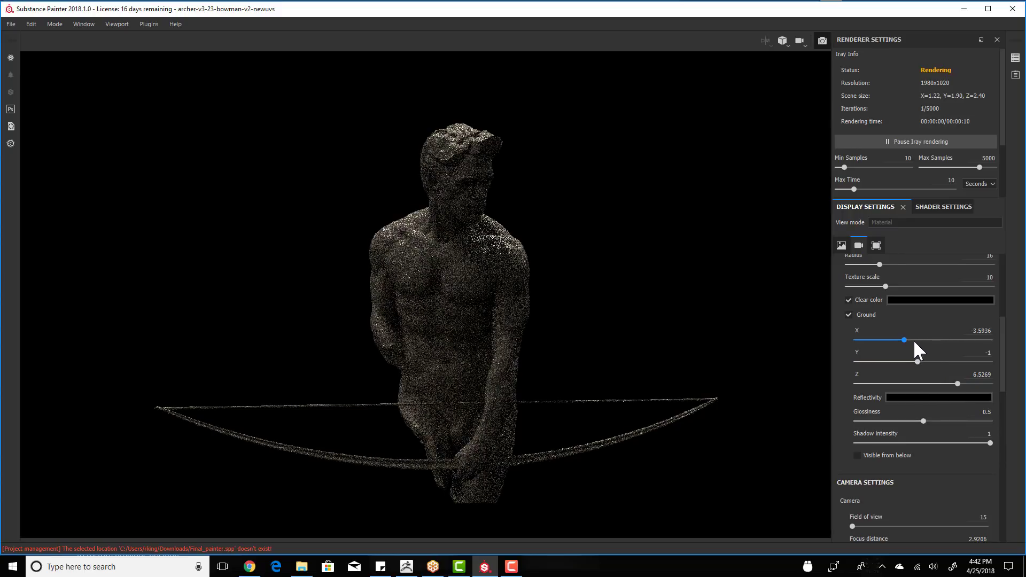
{"action": "left_click", "coordinate": [948, 340]}
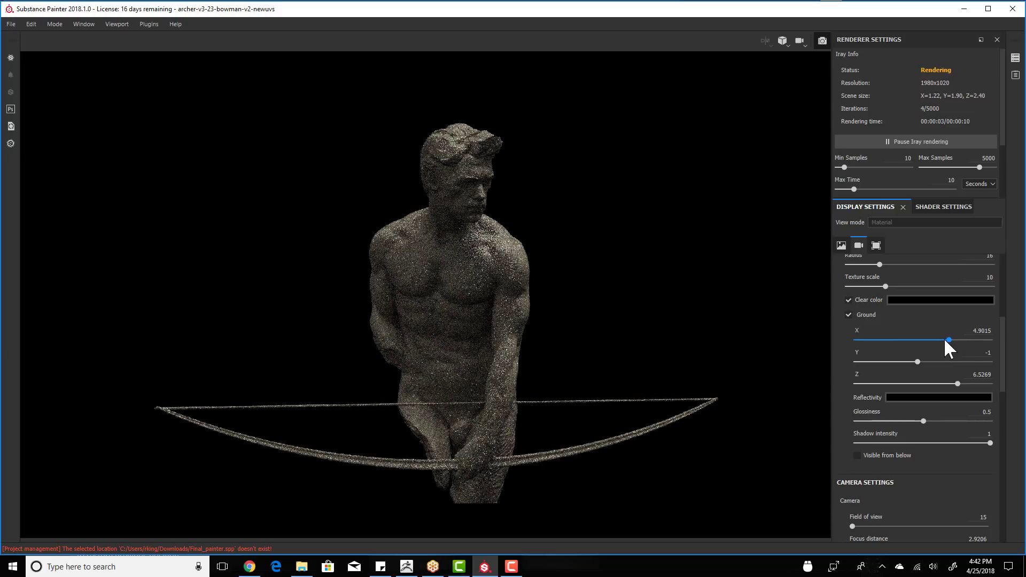
{"action": "left_click", "coordinate": [944, 340]}
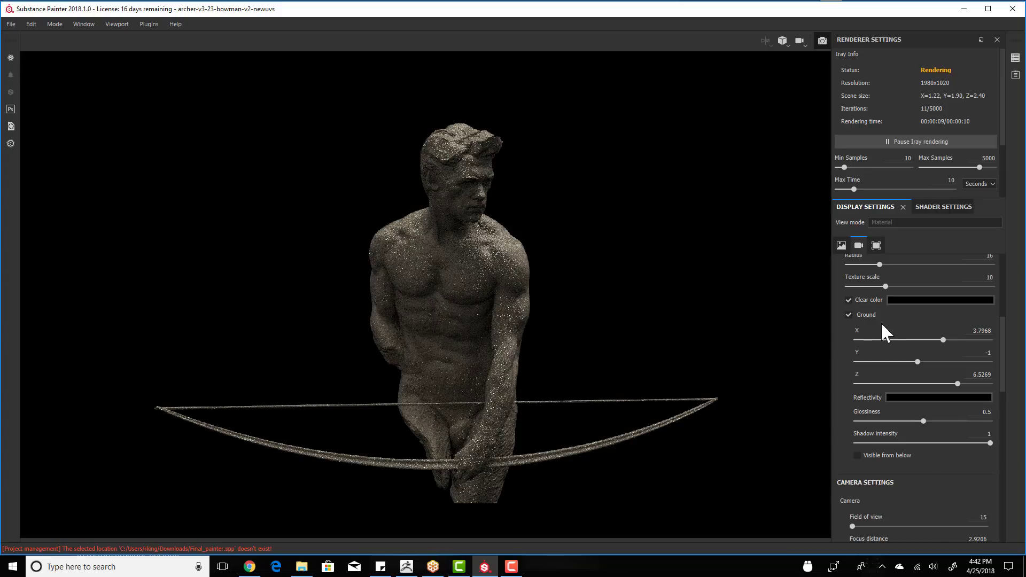
- Set the environment exposure to 1 EV
{"action": "left_click_drag", "start_coordinate": [1002, 329], "coordinate": [1001, 280]}
{"action": "left_click", "coordinate": [983, 307]}
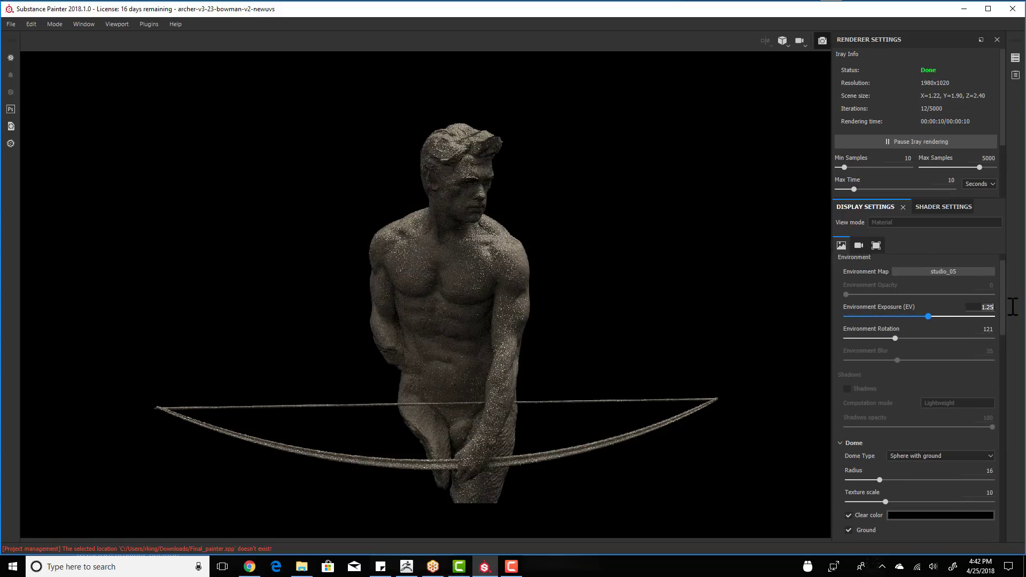
{"action": "type", "text": "1"}
{"action": "key", "text": "Return"}
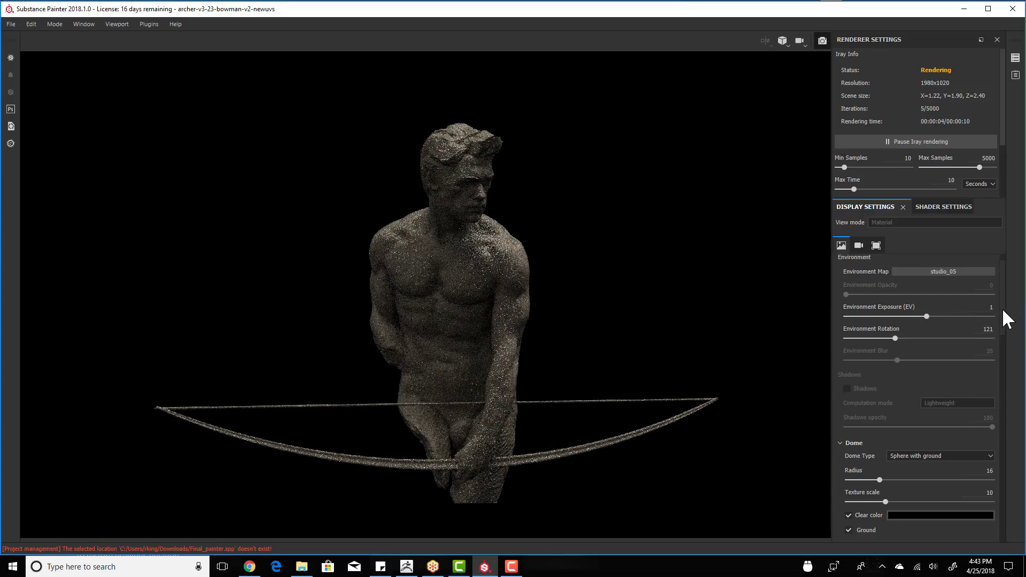
- In the camera post effects, turn off Color Correction and Tone Mapping, keep Vignette on, and enable Antialiasing
{"action": "scroll", "coordinate": [1003, 321], "scroll_direction": "down", "scroll_amount": 2}
{"action": "scroll", "coordinate": [1005, 334], "scroll_direction": "down", "scroll_amount": 1}
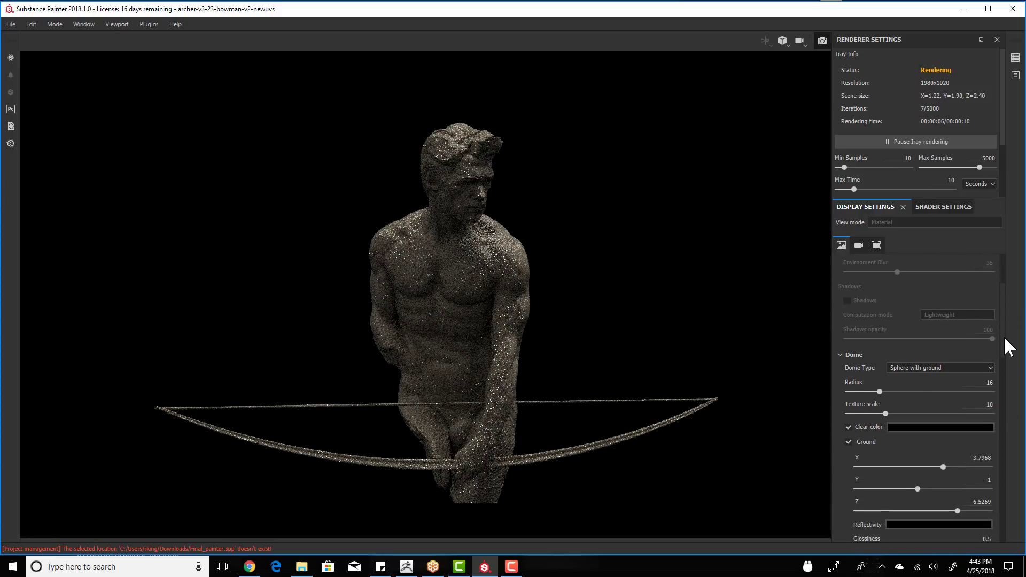
{"action": "left_click_drag", "start_coordinate": [1004, 337], "coordinate": [1016, 436]}
{"action": "left_click", "coordinate": [868, 348]}
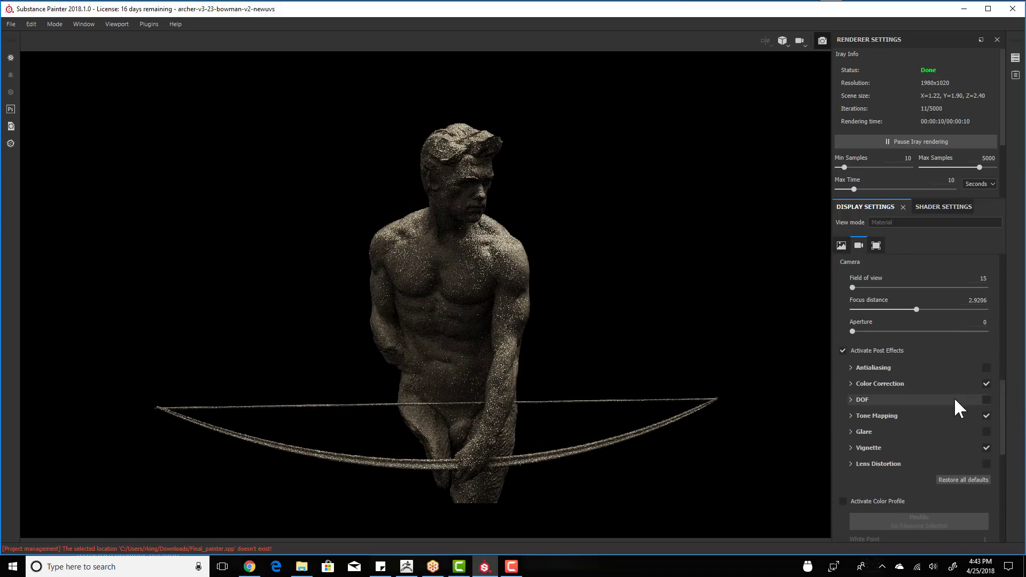
{"action": "left_click", "coordinate": [986, 383]}
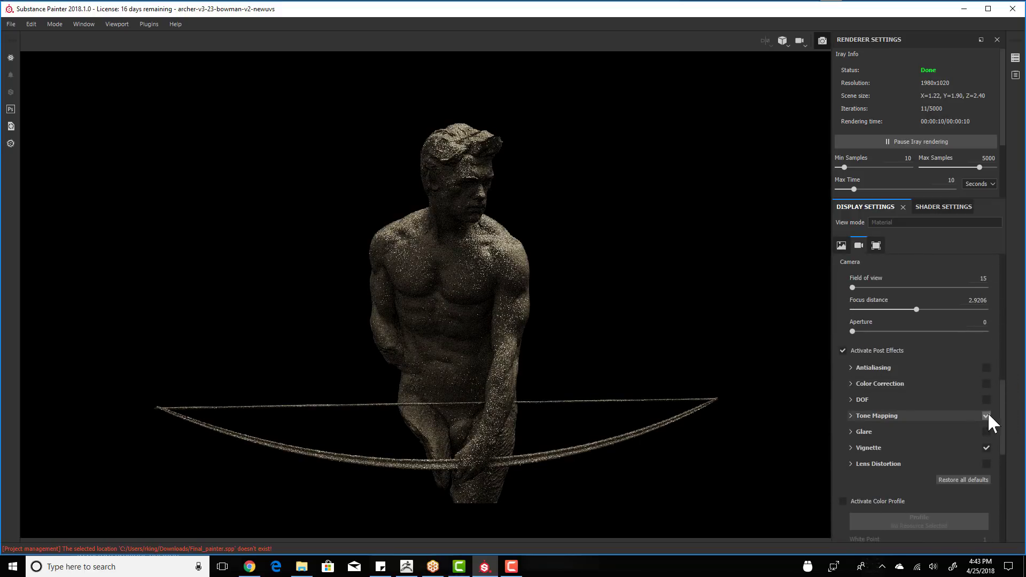
{"action": "left_click", "coordinate": [986, 447]}
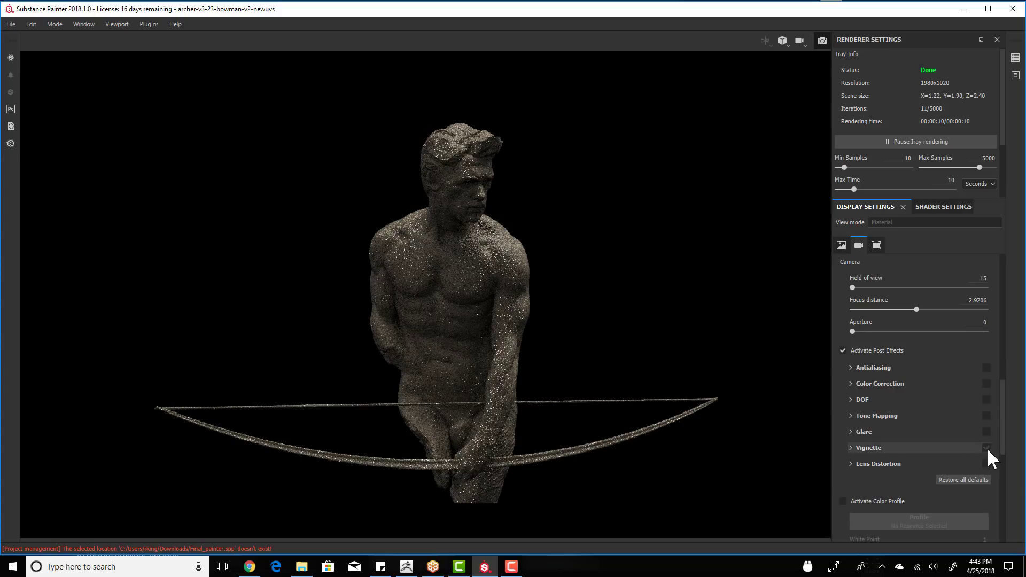
{"action": "left_click", "coordinate": [987, 448]}
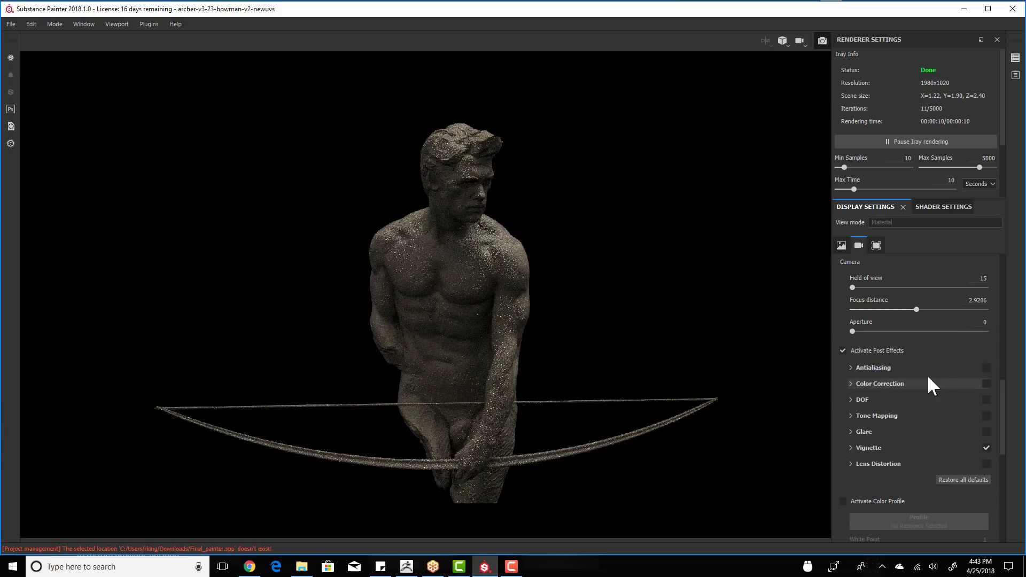
{"action": "left_click", "coordinate": [864, 368]}
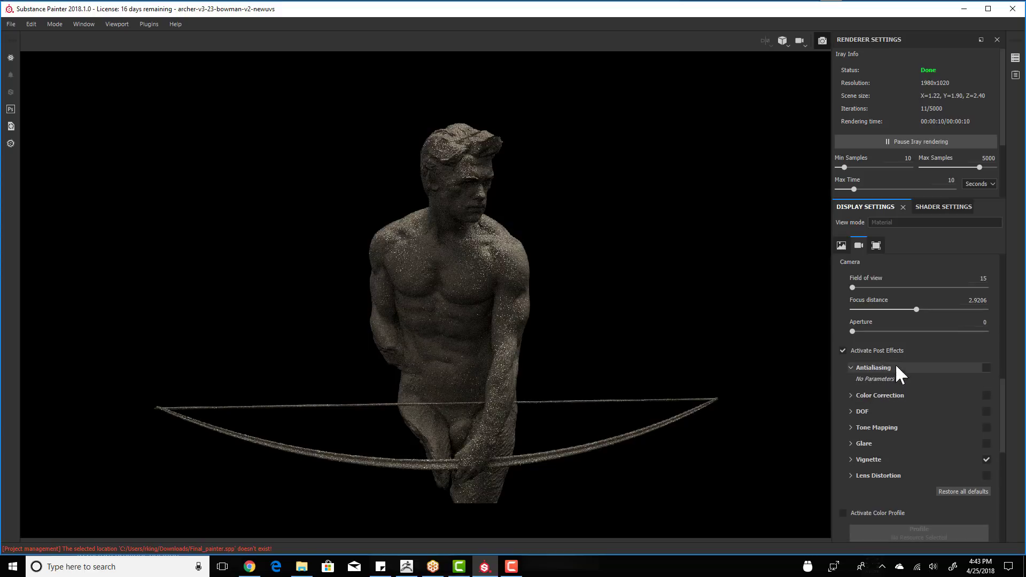
{"action": "left_click", "coordinate": [986, 366]}
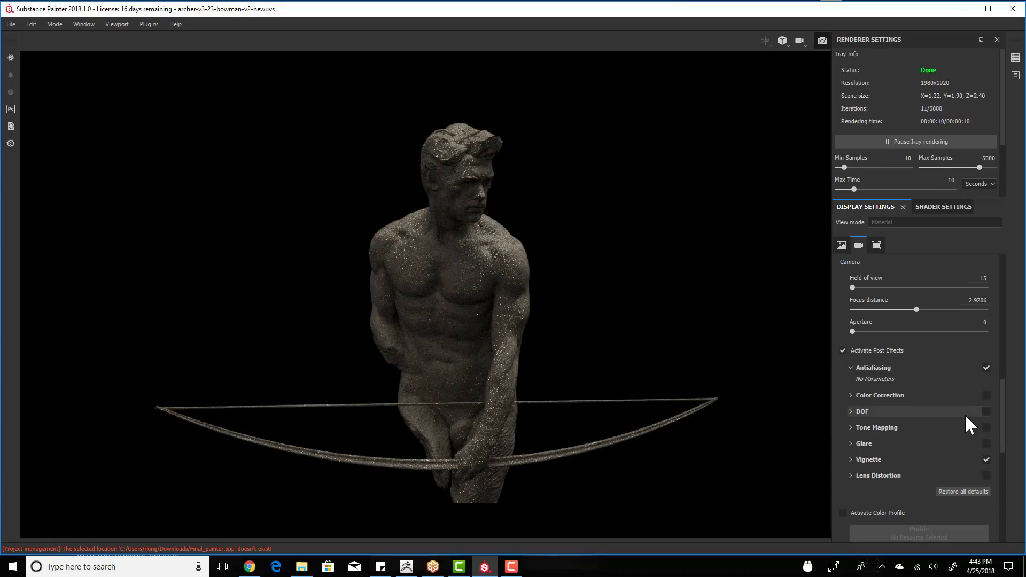
- Set the Tone Mapping exposure to 1 and its function to Auto, and enable the Tone Mapping post effect
{"action": "left_click", "coordinate": [855, 428]}
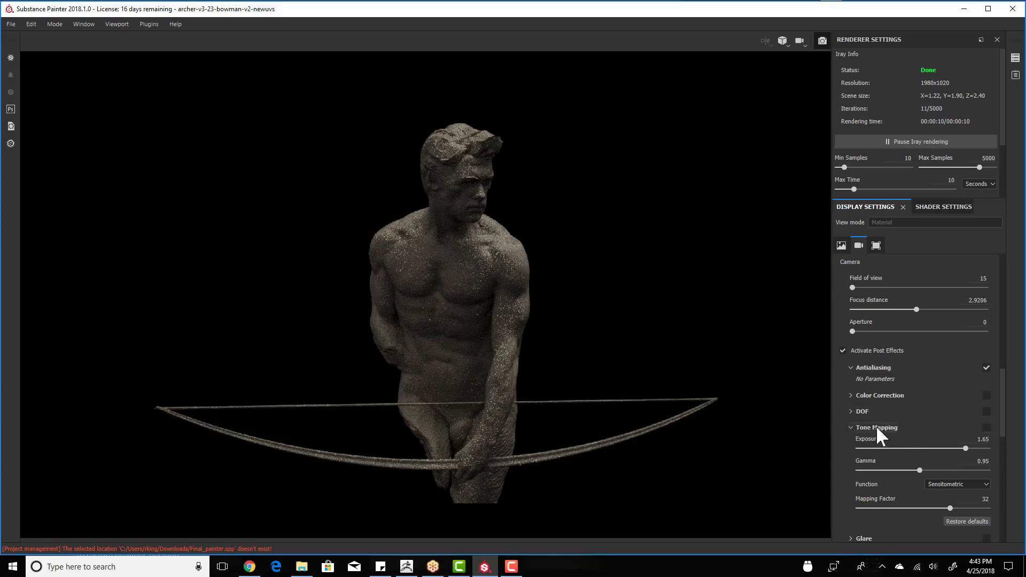
{"action": "scroll", "coordinate": [908, 419], "scroll_direction": "down", "scroll_amount": 1}
{"action": "scroll", "coordinate": [939, 414], "scroll_direction": "down", "scroll_amount": 1}
{"action": "left_click_drag", "start_coordinate": [976, 375], "coordinate": [1003, 380]}
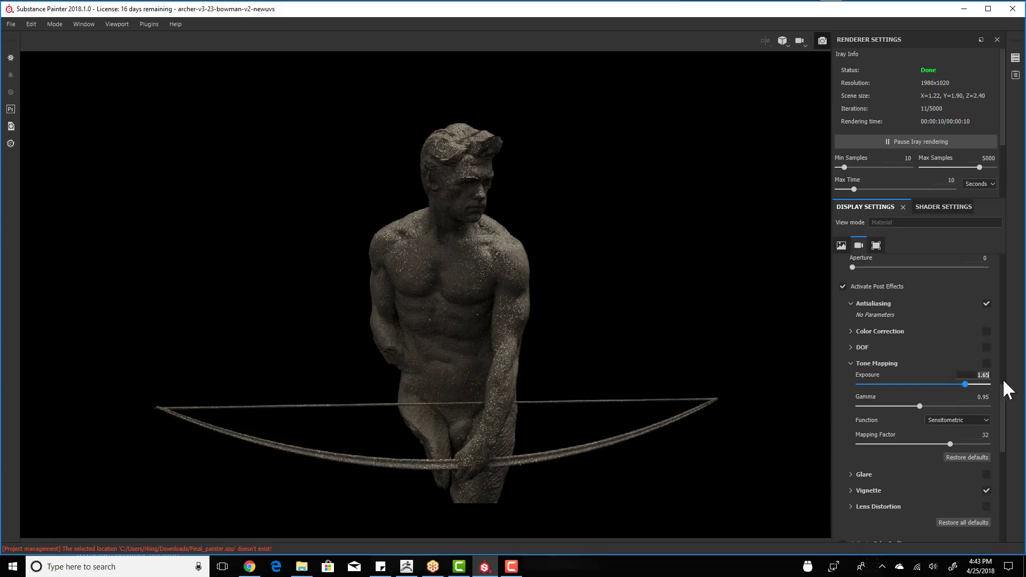
{"action": "type", "text": "1"}
{"action": "key", "text": "Return"}
{"action": "left_click", "coordinate": [964, 420]}
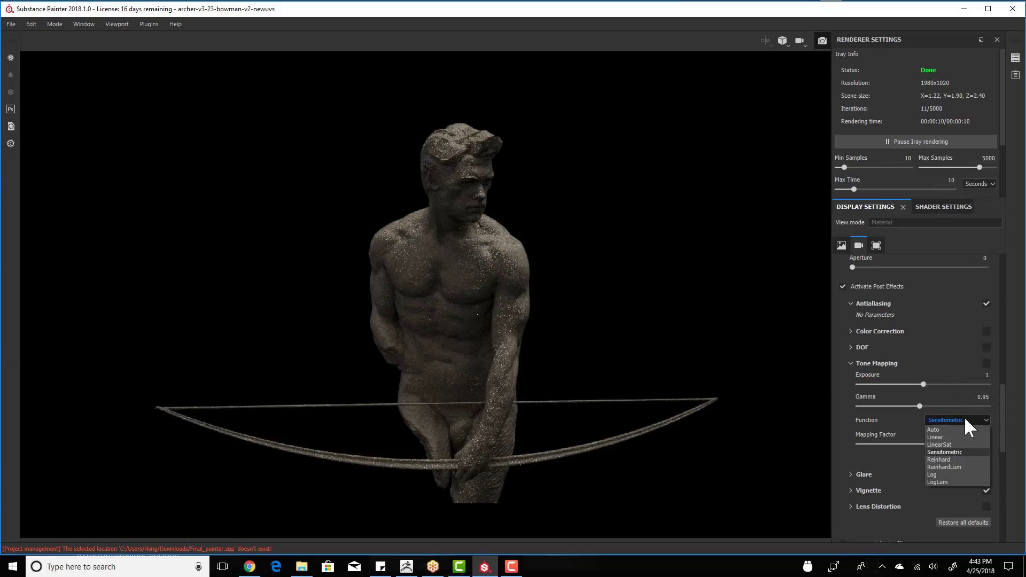
{"action": "left_click", "coordinate": [964, 429]}
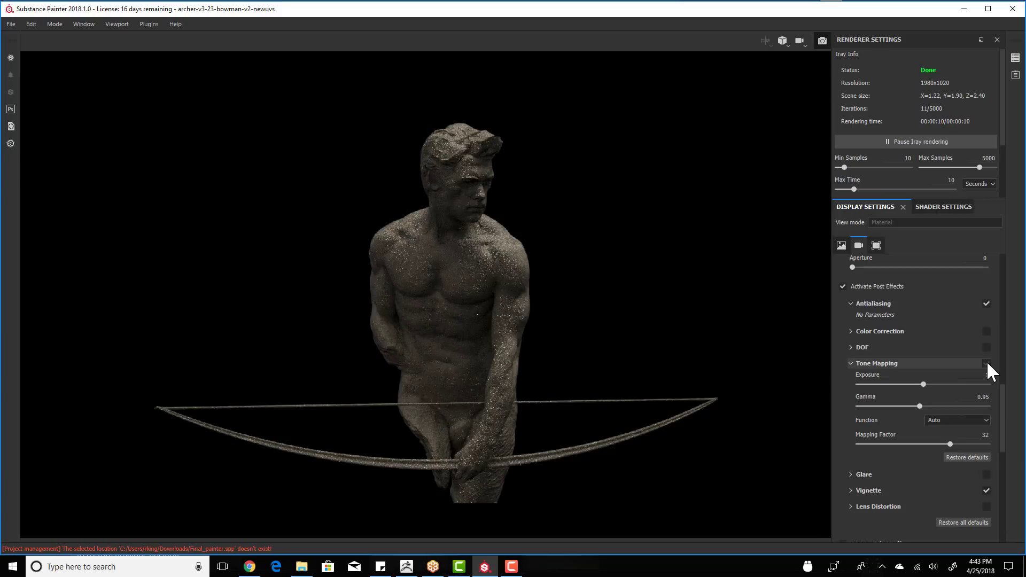
{"action": "left_click", "coordinate": [986, 363]}
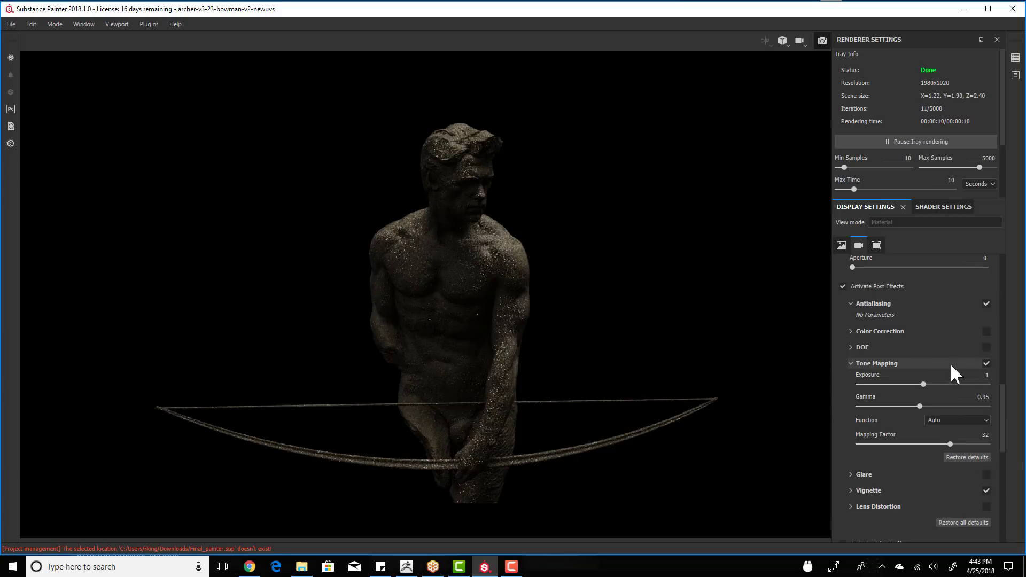
- Try Tone Mapping exposures of 1.5 and about 1.93, and settle on 1.7
{"action": "left_click", "coordinate": [986, 374]}
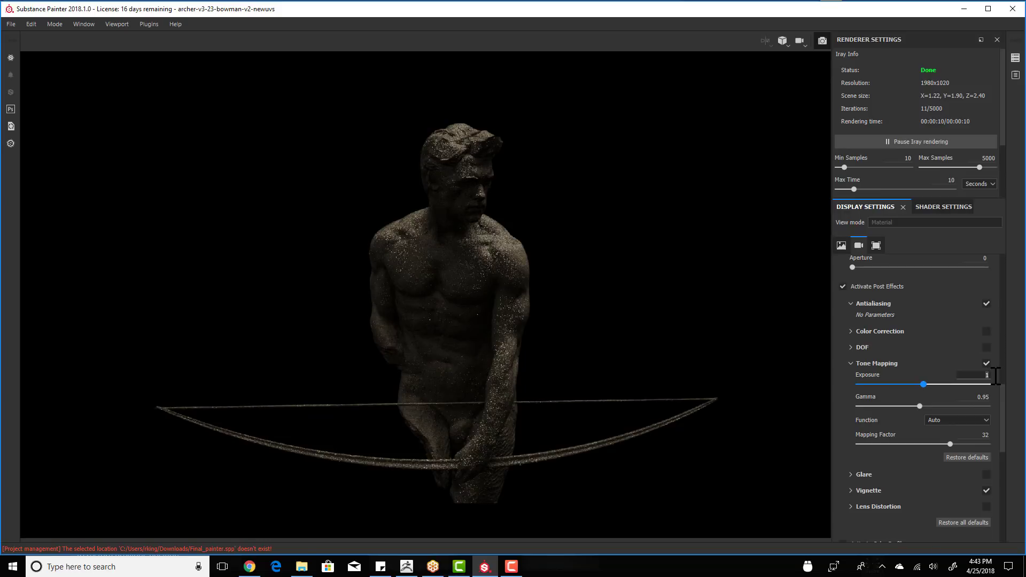
{"action": "type", "text": ".5"}
{"action": "key", "text": "Return"}
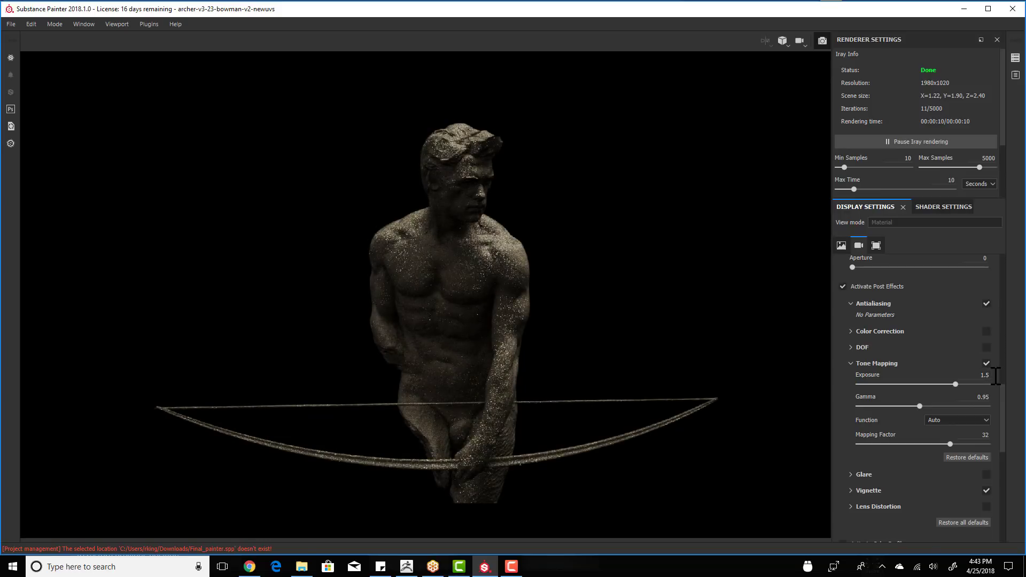
{"action": "left_click", "coordinate": [982, 382]}
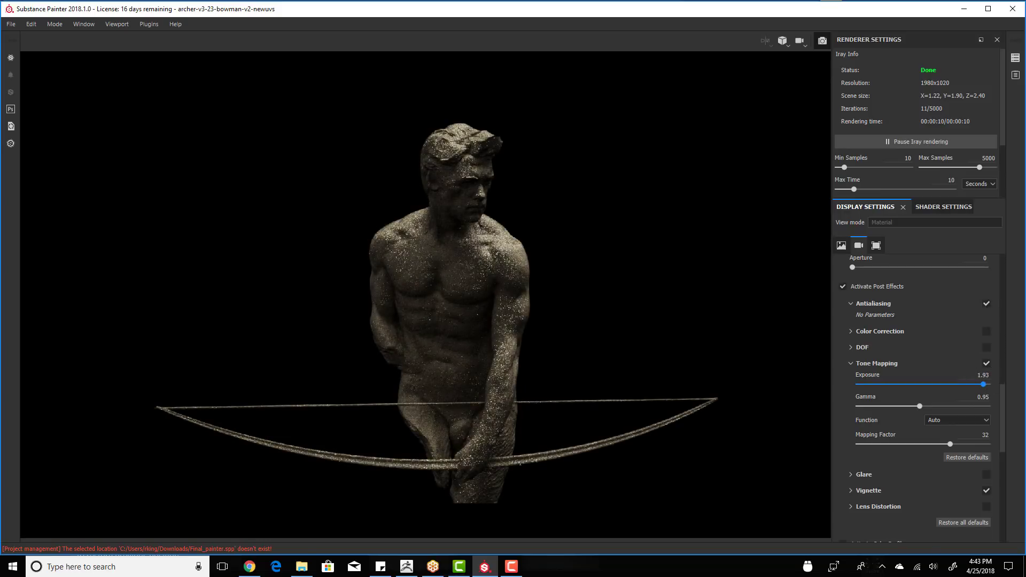
{"action": "left_click", "coordinate": [984, 372]}
{"action": "type", "text": "1.7"}
{"action": "key", "text": "Return"}
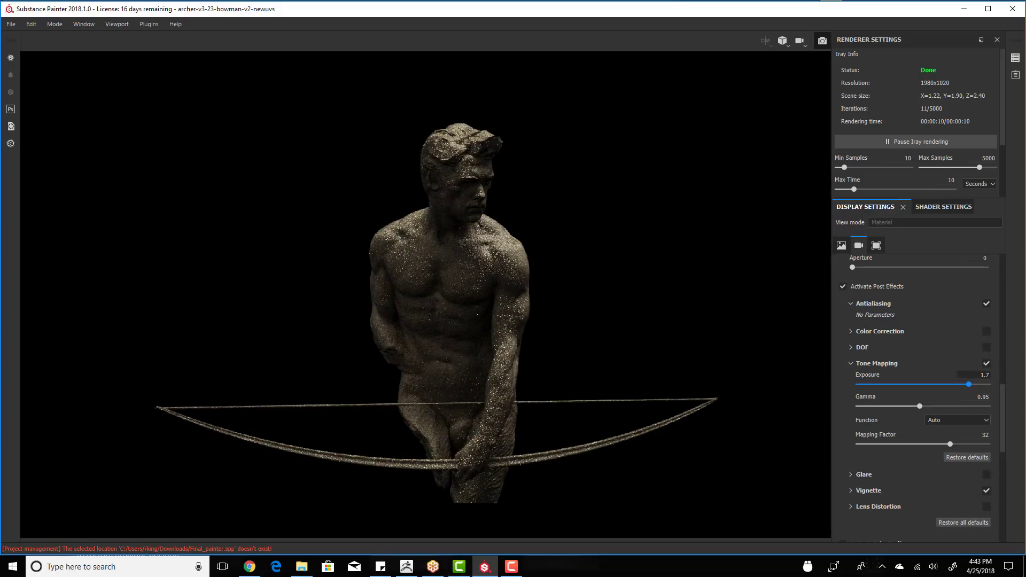
- Try the LinearSat, Reinhard, LogLum and Log tone mapping functions, settle on Sensitometric, and raise the gamma to about 1.11
{"action": "left_click", "coordinate": [956, 420]}
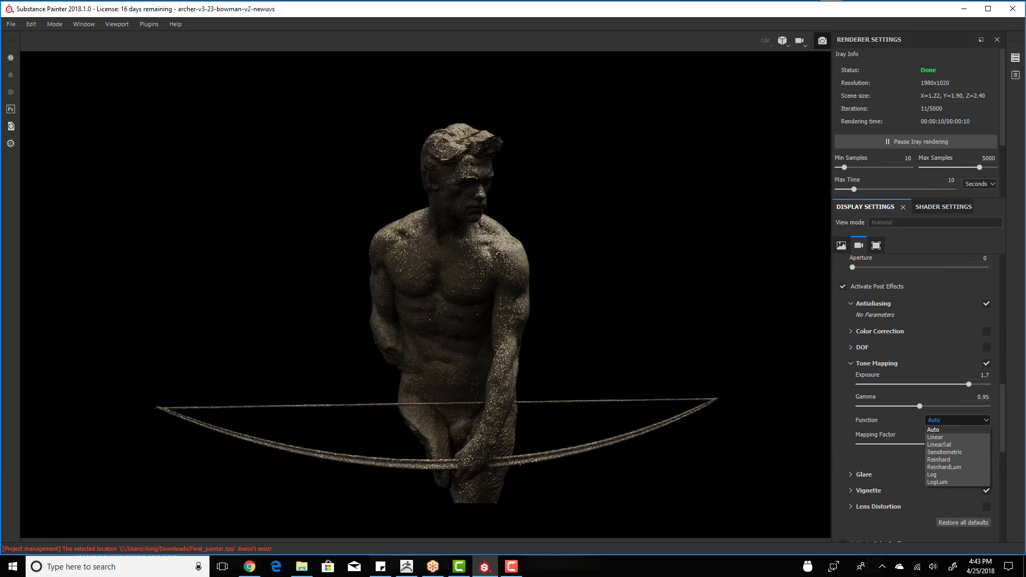
{"action": "left_click", "coordinate": [971, 444]}
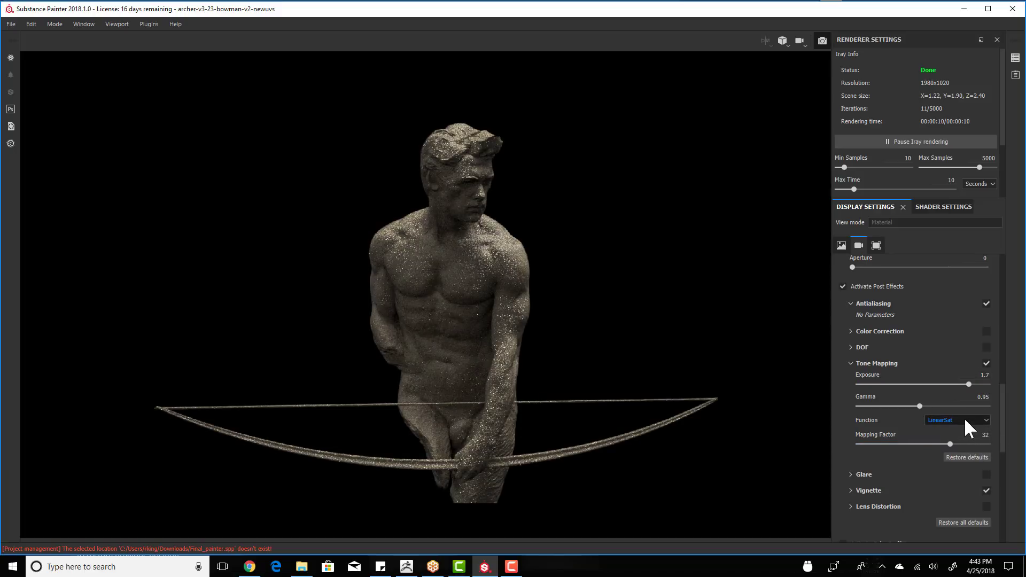
{"action": "left_click", "coordinate": [964, 419]}
{"action": "left_click", "coordinate": [957, 460]}
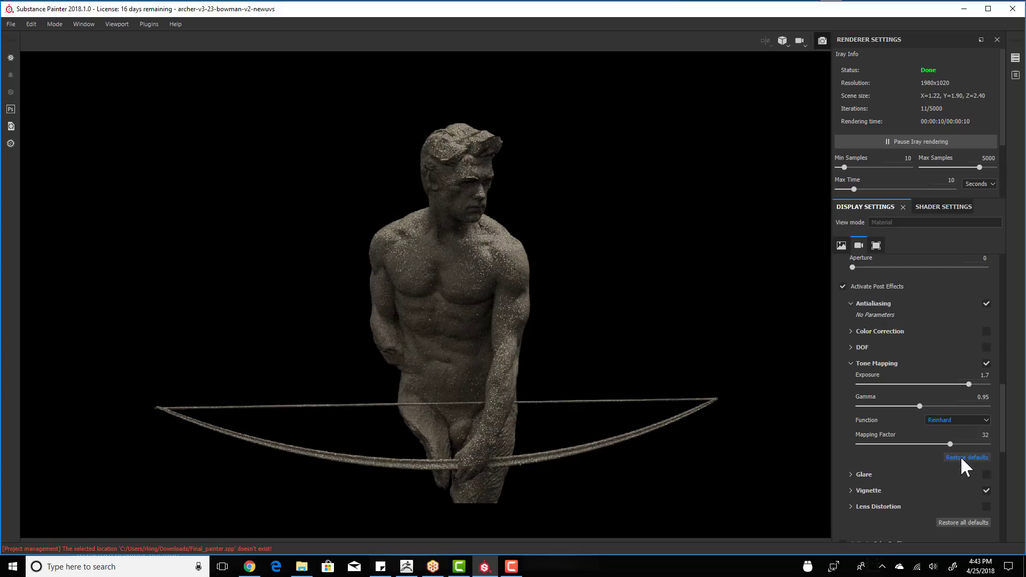
{"action": "left_click", "coordinate": [954, 420]}
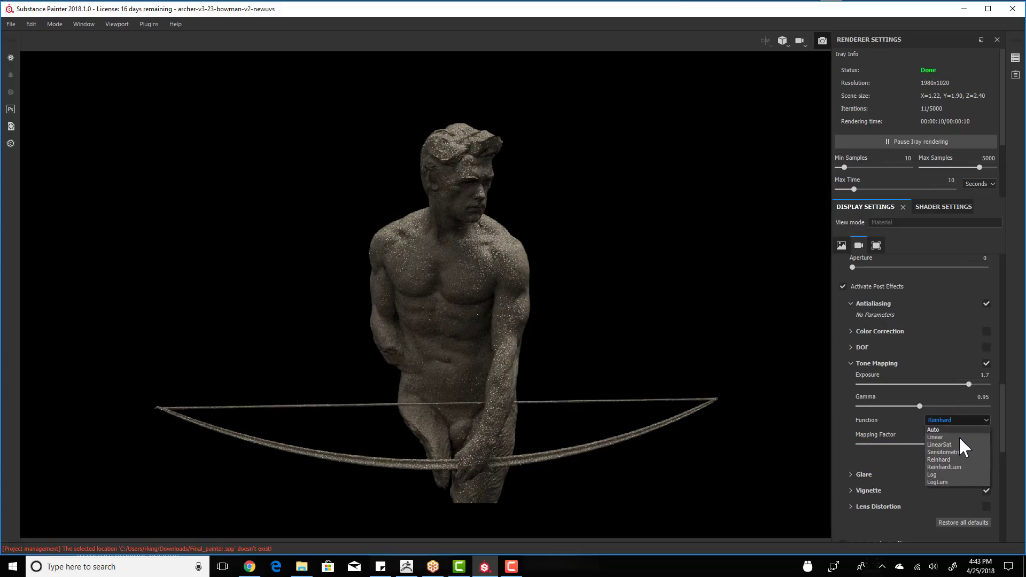
{"action": "left_click", "coordinate": [957, 481]}
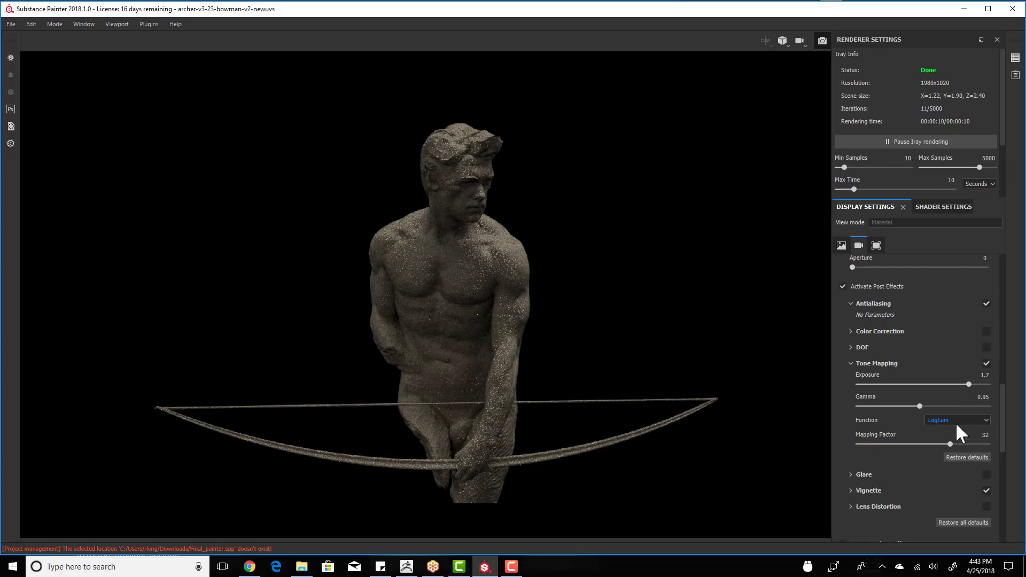
{"action": "left_click", "coordinate": [955, 419]}
{"action": "left_click", "coordinate": [950, 475]}
{"action": "left_click", "coordinate": [947, 419]}
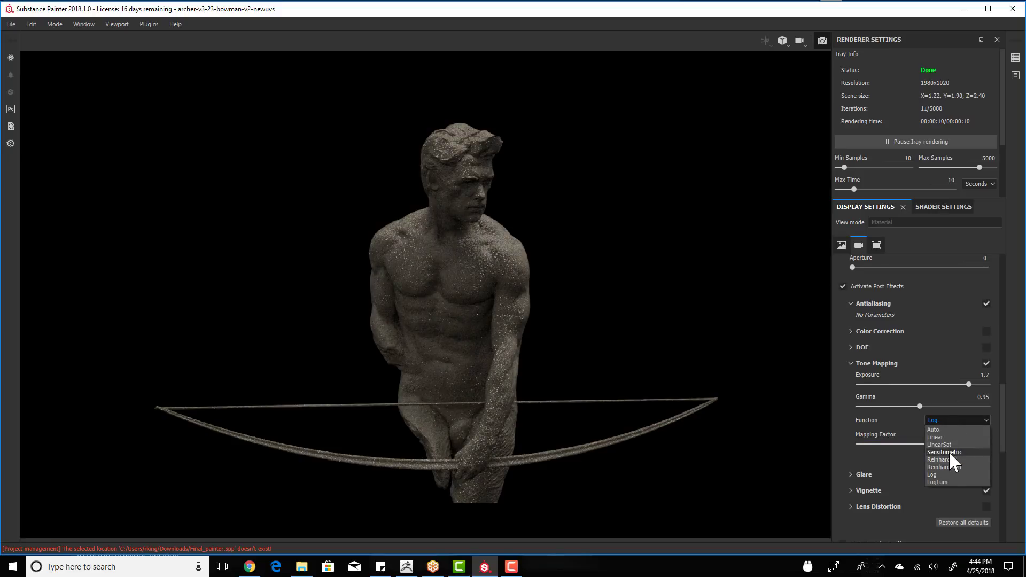
{"action": "left_click", "coordinate": [948, 451]}
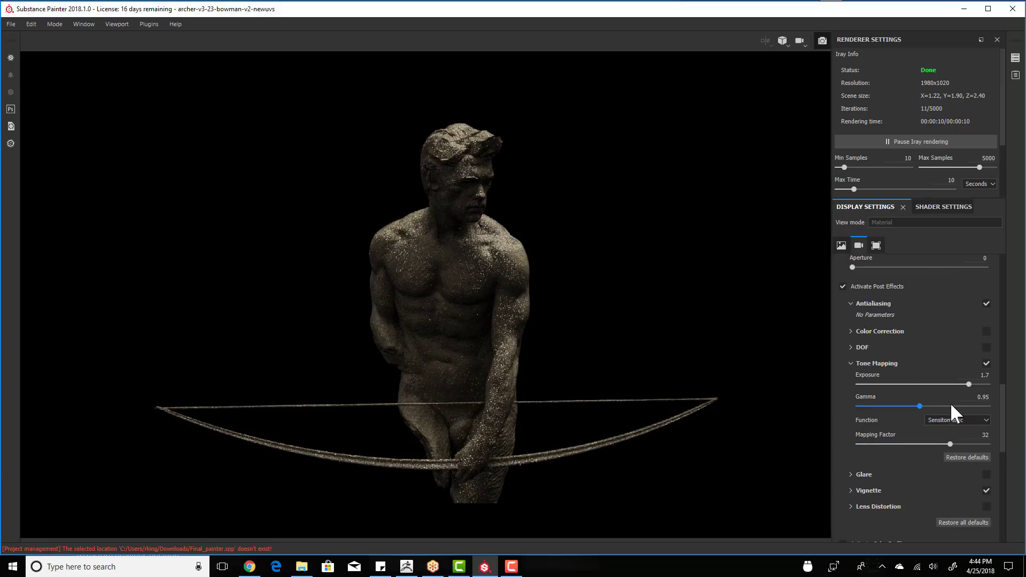
{"action": "mouse_move", "coordinate": [923, 406]}
{"action": "left_mouse_down"}
{"action": "mouse_move", "coordinate": [944, 402]}
{"action": "mouse_move", "coordinate": [929, 408]}
{"action": "left_mouse_up"}
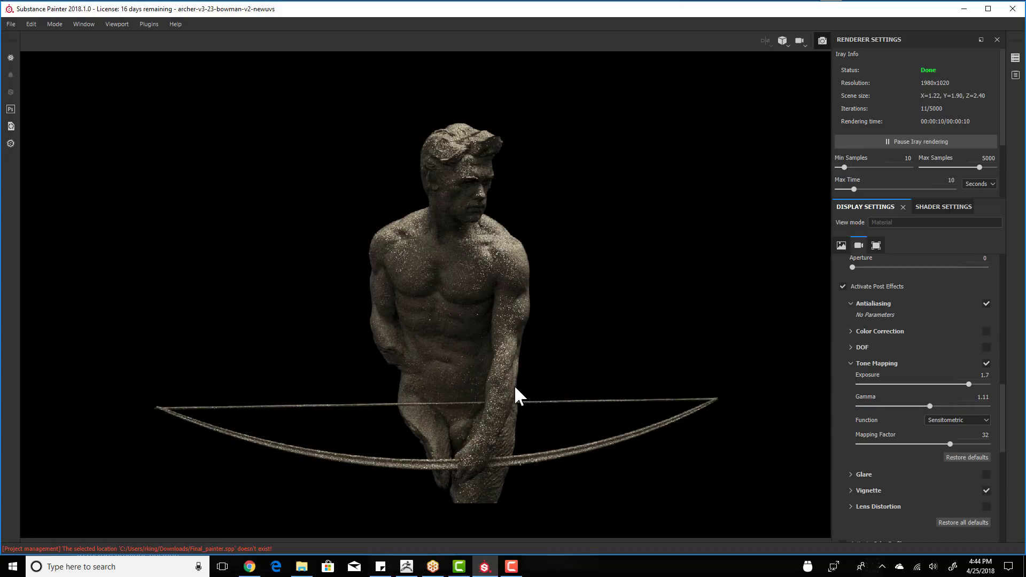
- Examine the Iray render of the archer's head and torso up close, from the front and around to the side
{"action": "scroll", "coordinate": [514, 385], "scroll_direction": "down", "scroll_amount": 7}
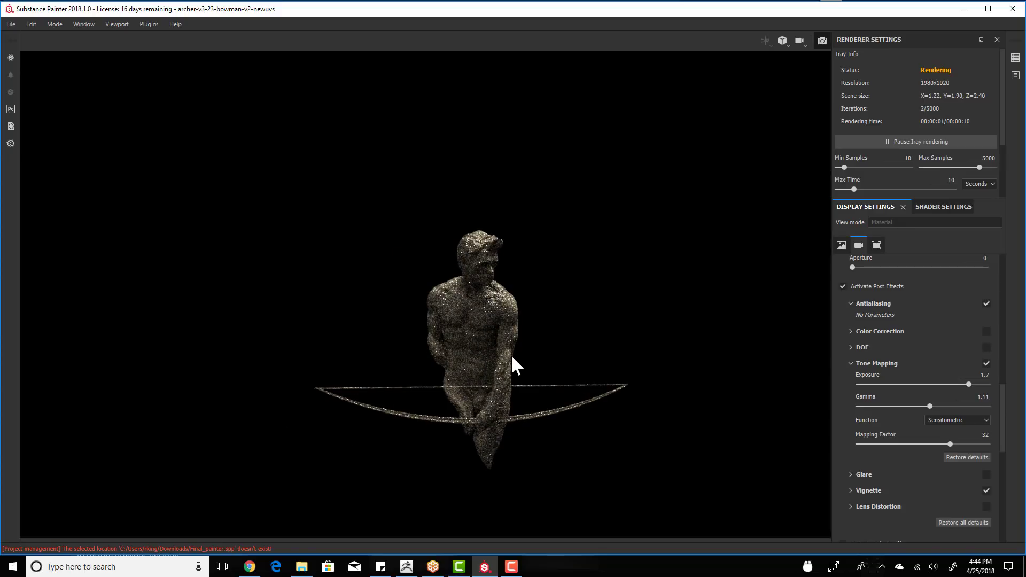
{"action": "scroll", "coordinate": [511, 357], "scroll_direction": "up", "scroll_amount": 2}
{"action": "scroll", "coordinate": [511, 357], "scroll_direction": "up", "scroll_amount": 2}
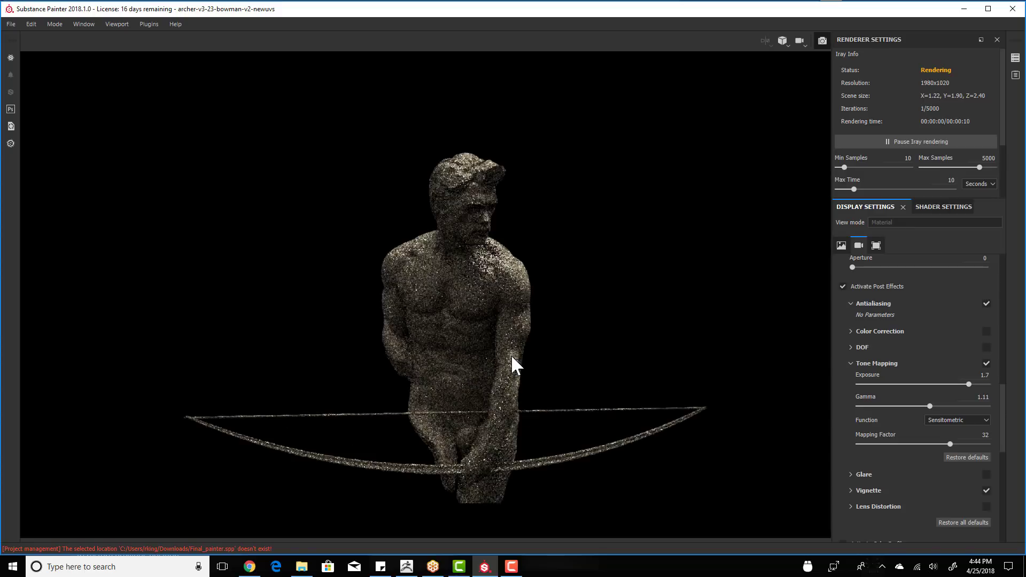
{"action": "scroll", "coordinate": [512, 327], "scroll_direction": "up", "scroll_amount": 2}
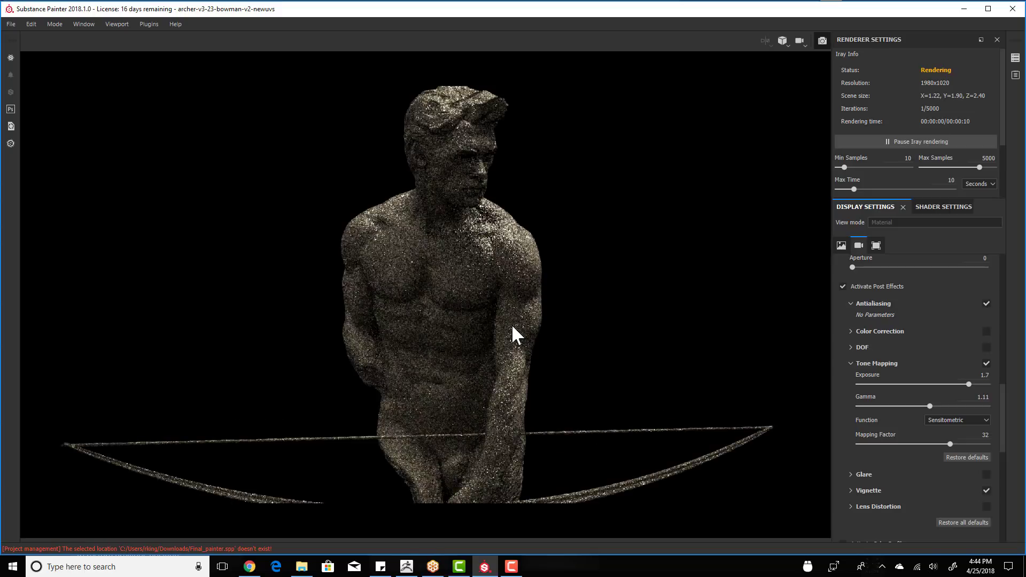
{"action": "scroll", "coordinate": [511, 327], "scroll_direction": "up", "scroll_amount": 2}
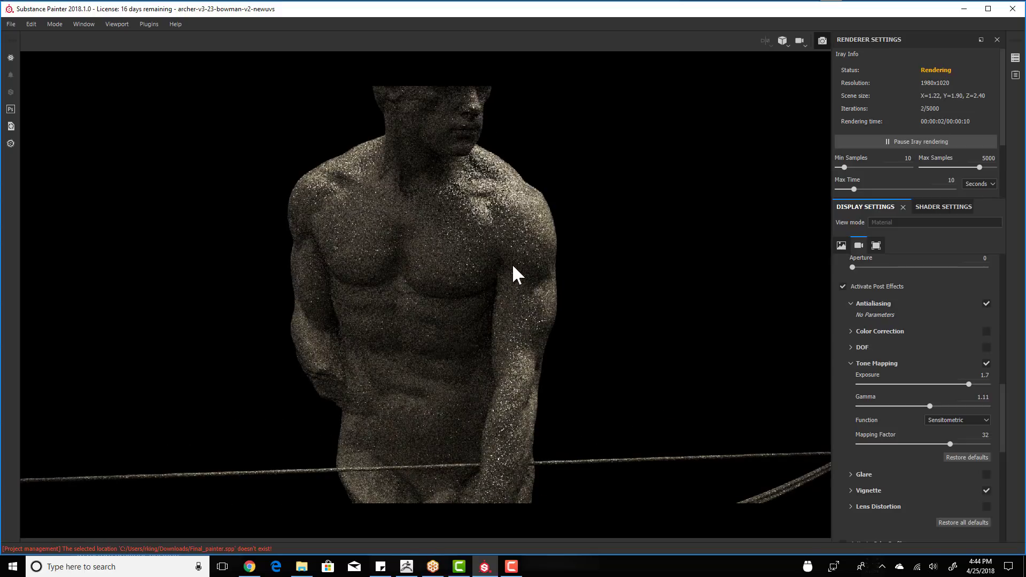
{"action": "scroll", "coordinate": [511, 330], "scroll_direction": "up", "scroll_amount": 2}
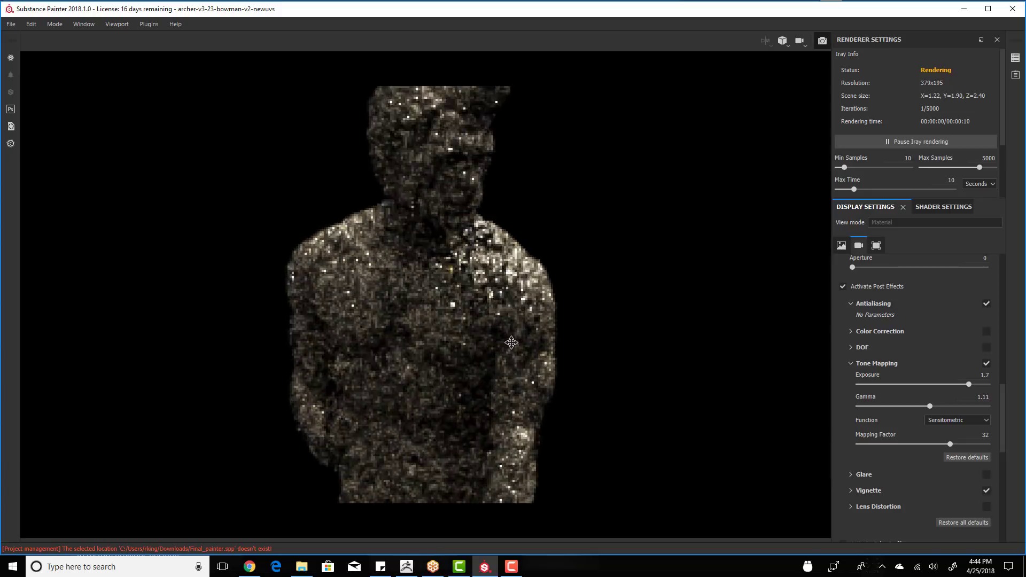
{"action": "mouse_move", "coordinate": [513, 407]}
{"action": "left_mouse_down", "text": "alt"}
{"action": "mouse_move", "coordinate": [529, 404]}
{"action": "mouse_move", "coordinate": [515, 403]}
{"action": "left_mouse_up", "text": "alt"}
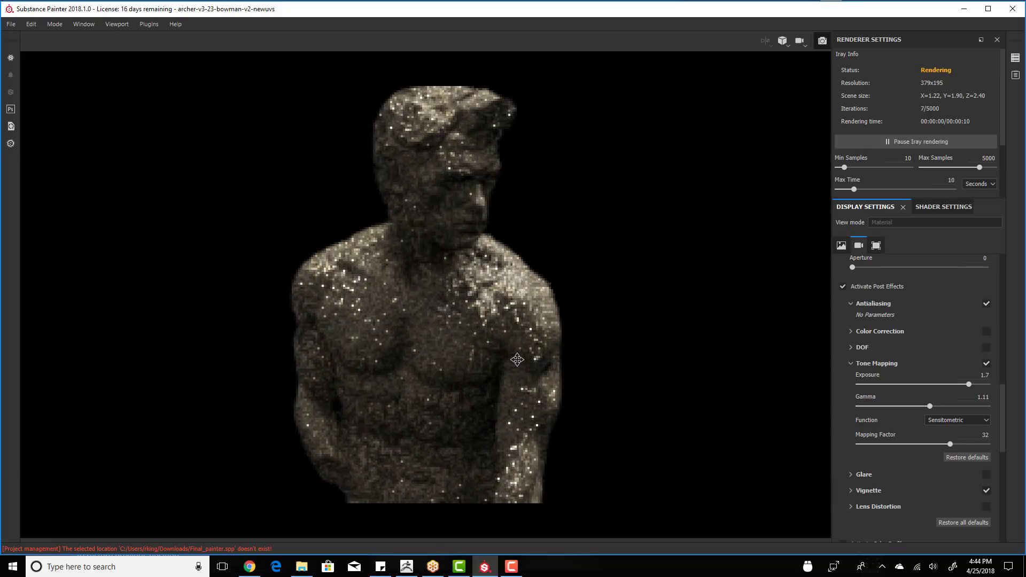
{"action": "mouse_move", "coordinate": [515, 403]}
{"action": "right_mouse_down", "text": "shift"}
{"action": "mouse_move", "coordinate": [514, 395]}
{"action": "mouse_move", "coordinate": [515, 404]}
{"action": "right_mouse_up", "text": "shift"}
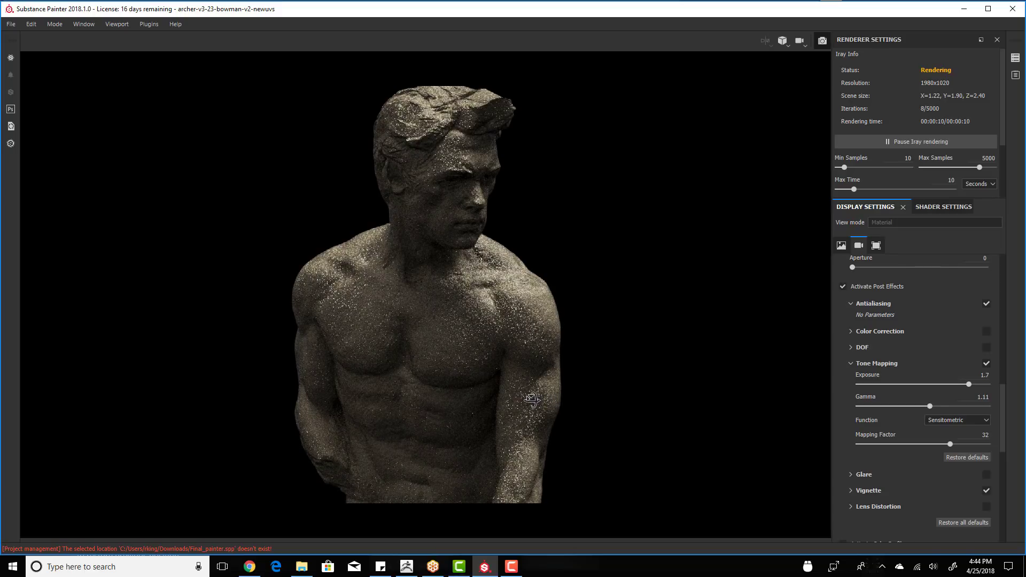
{"action": "left_click_drag", "start_coordinate": [531, 399], "coordinate": [316, 399], "text": "alt"}
{"action": "left_click_drag", "start_coordinate": [467, 375], "coordinate": [462, 365], "text": "alt"}
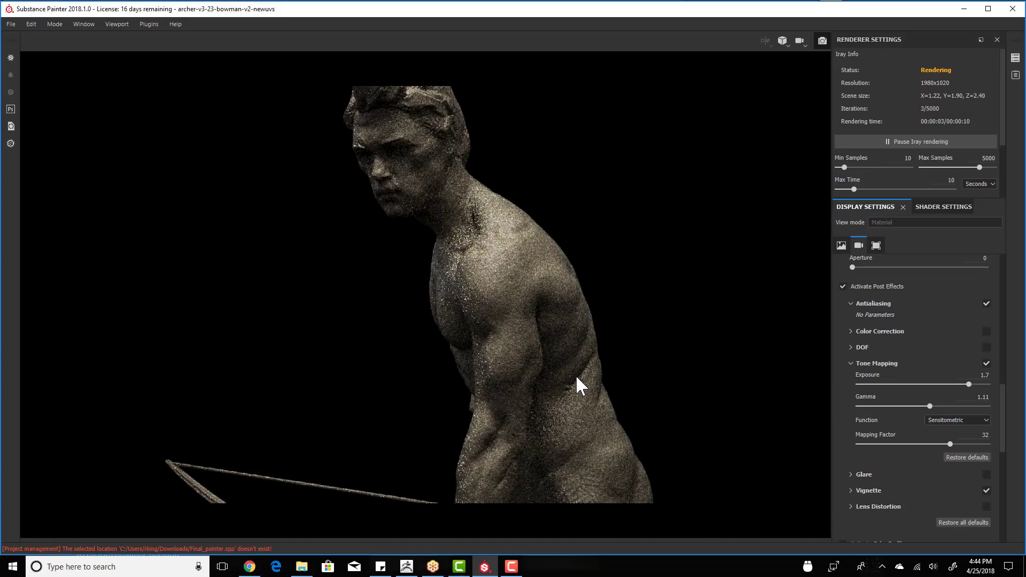
{"action": "left_click_drag", "start_coordinate": [632, 364], "coordinate": [672, 363], "text": "alt"}
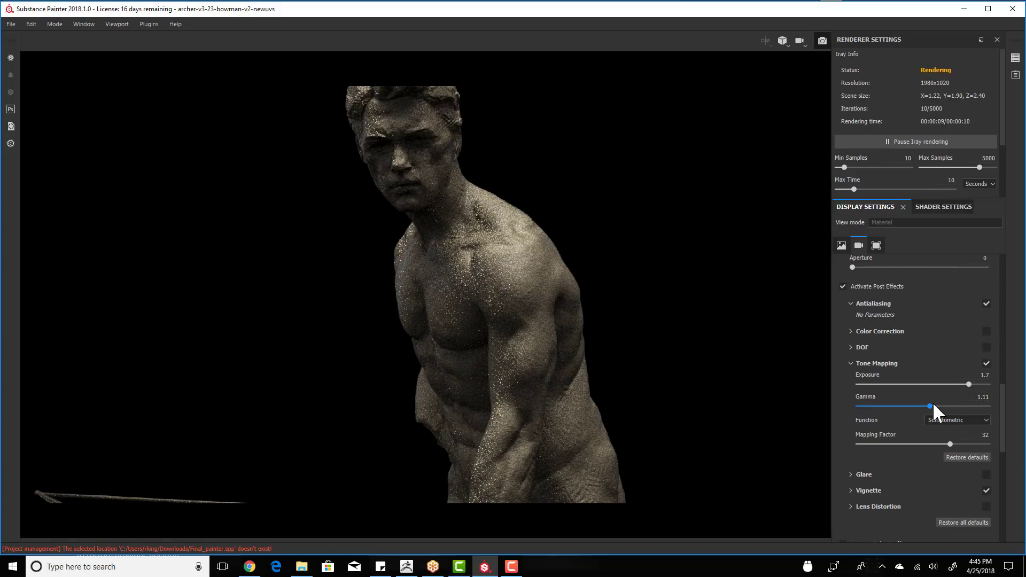
- Lower the Tone Mapping gamma to about 1.03 and compare the render with Antialiasing off and on, leaving it on
{"action": "left_click_drag", "start_coordinate": [932, 406], "coordinate": [926, 405]}
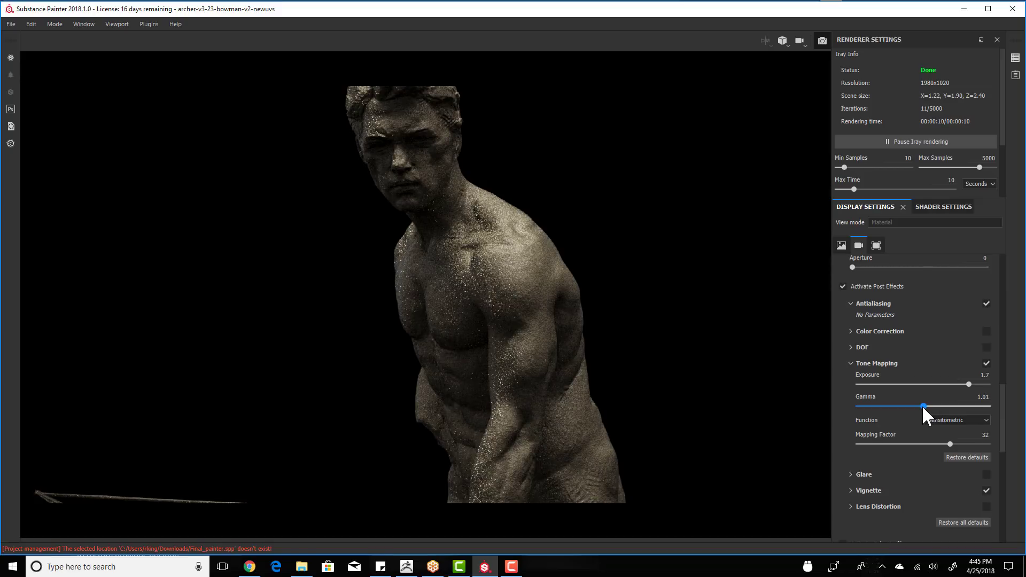
{"action": "left_click_drag", "start_coordinate": [920, 405], "coordinate": [923, 404]}
{"action": "mouse_move", "coordinate": [1004, 395]}
{"action": "left_mouse_down"}
{"action": "mouse_move", "coordinate": [1005, 367]}
{"action": "mouse_move", "coordinate": [1004, 380]}
{"action": "left_mouse_up"}
{"action": "left_click", "coordinate": [986, 355]}
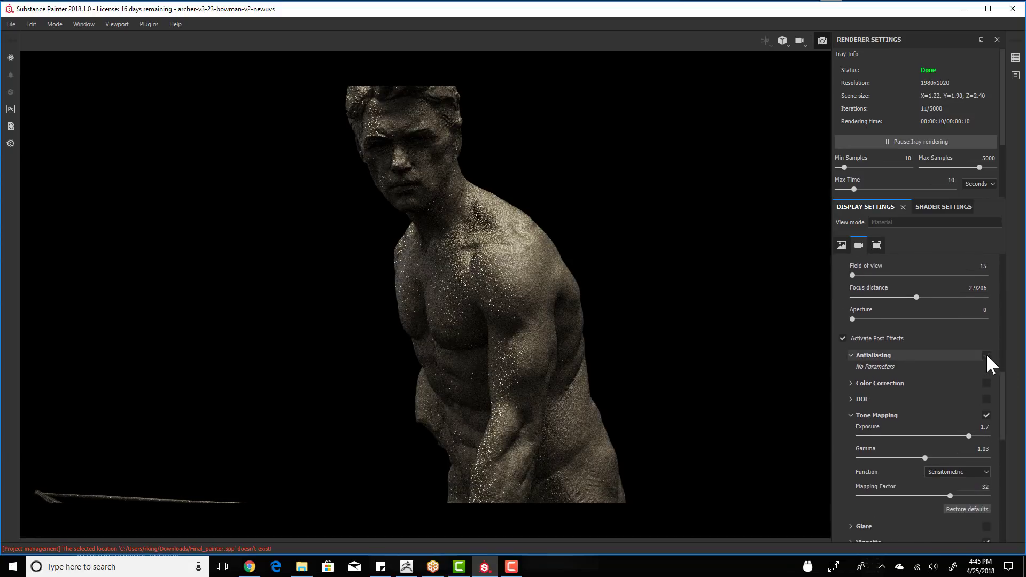
{"action": "left_click", "coordinate": [986, 355]}
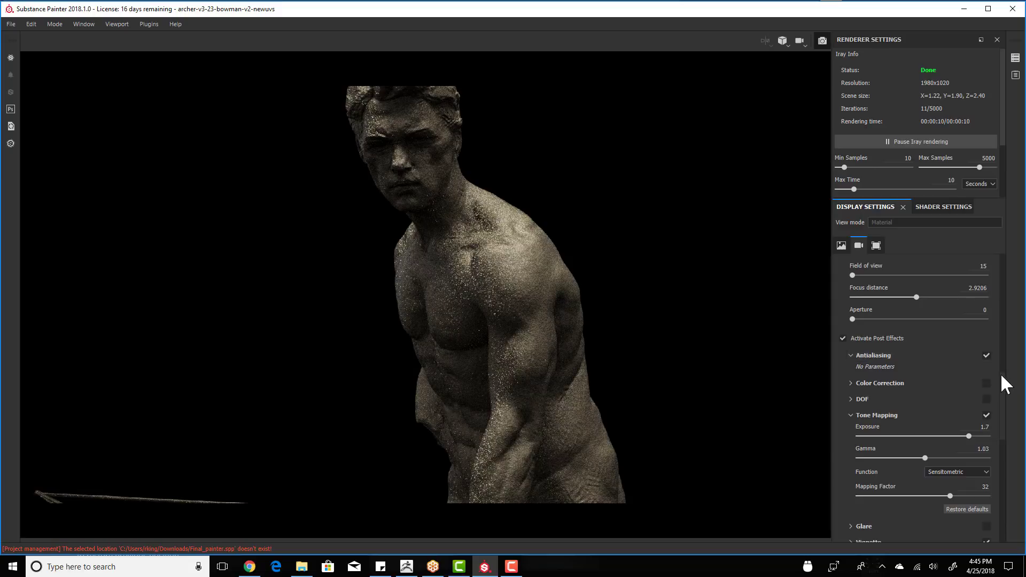
- Enable Color Correction and, after resetting its brightness to 1, raise the brightness to about 1.34
{"action": "left_click_drag", "start_coordinate": [1001, 375], "coordinate": [1004, 392]}
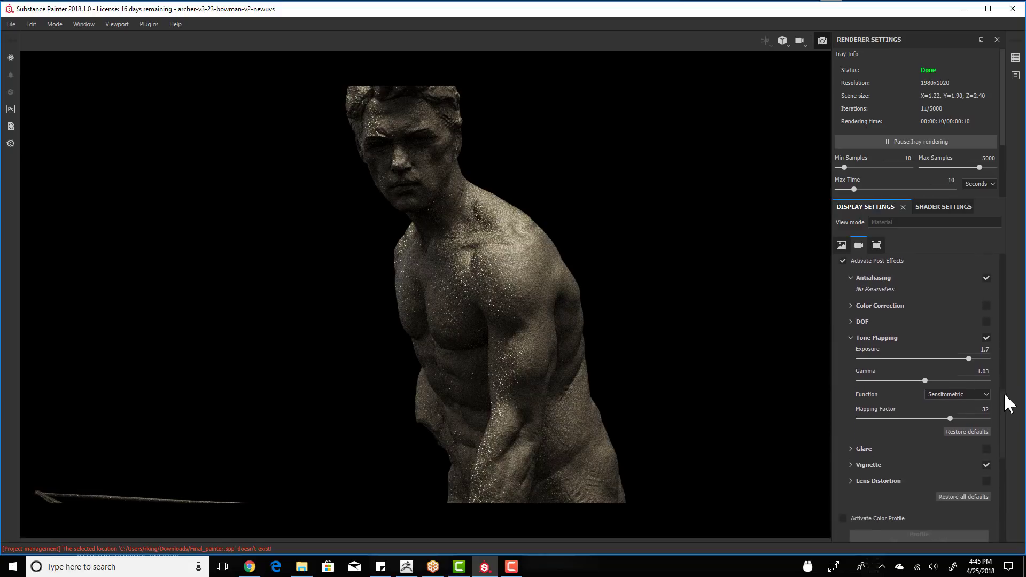
{"action": "left_click", "coordinate": [850, 301]}
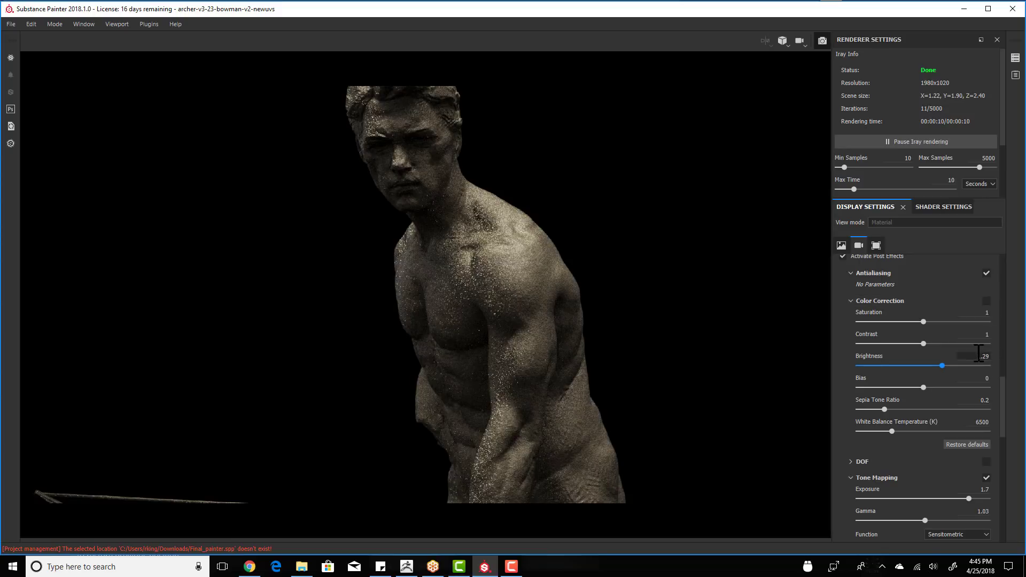
{"action": "left_click_drag", "start_coordinate": [1003, 360], "coordinate": [1006, 360]}
{"action": "type", "text": "1"}
{"action": "key", "text": "Return"}
{"action": "left_click_drag", "start_coordinate": [928, 366], "coordinate": [923, 343]}
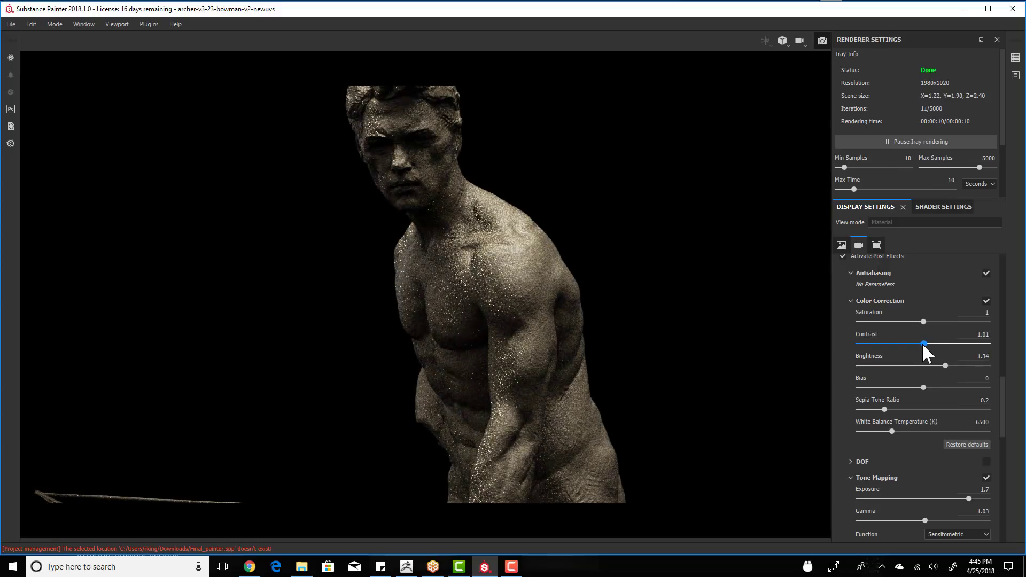
- Try Color Correction contrast values of 1.1 and 1.001, and settle on 1.01
{"action": "left_click", "coordinate": [983, 334]}
{"action": "type", "text": "1.1"}
{"action": "key", "text": "Return"}
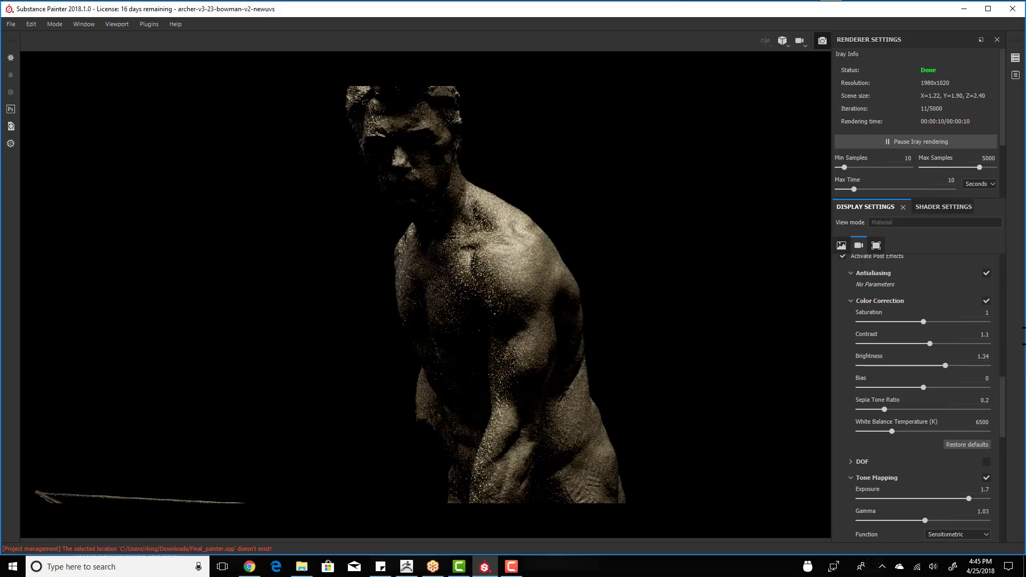
{"action": "left_click", "coordinate": [985, 334]}
{"action": "key", "text": "BackSpace"}
{"action": "type", "text": "001"}
{"action": "key", "text": "Return"}
{"action": "left_click", "coordinate": [980, 335]}
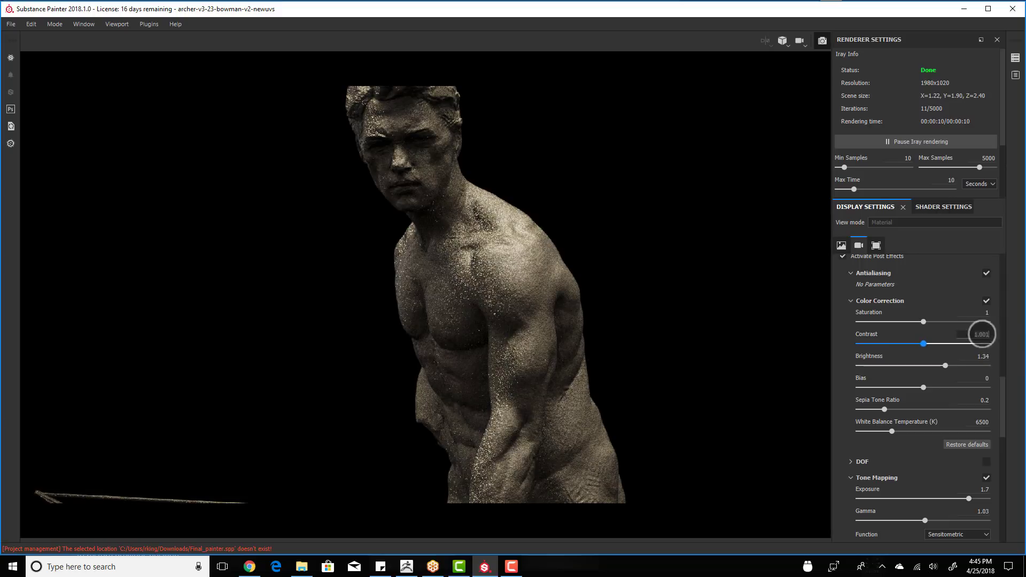
{"action": "key", "text": "BackSpace"}
{"action": "key", "text": "BackSpace"}
{"action": "type", "text": "1"}
{"action": "key", "text": "Return"}
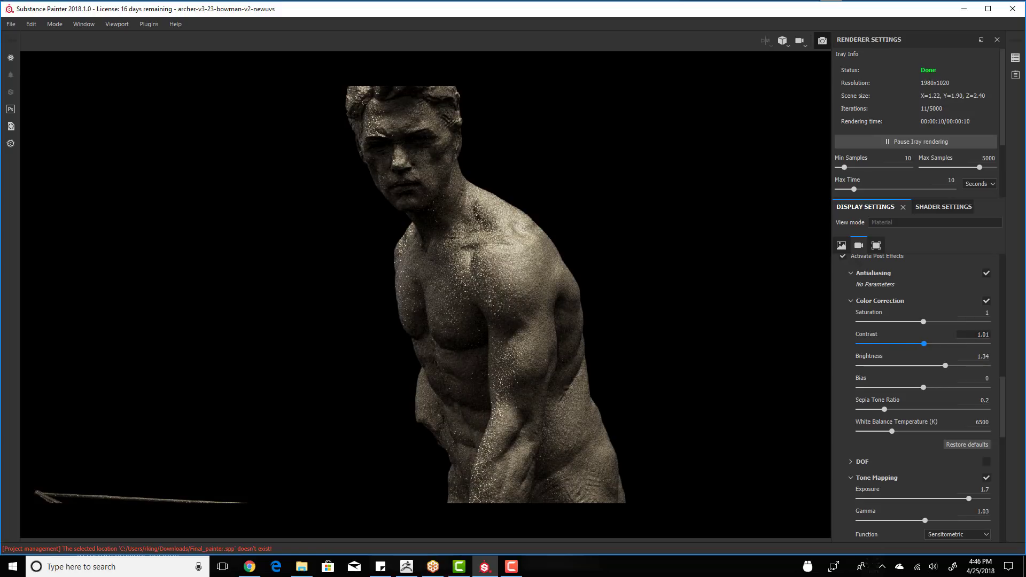
- Set the Color Correction contrast to 1.005 and compare the render with Color Correction off and on, leaving it on
{"action": "double_click", "coordinate": [982, 335]}
{"action": "type", "text": "1.005"}
{"action": "key", "text": "Return"}
{"action": "left_click", "coordinate": [986, 301]}
{"action": "left_click", "coordinate": [986, 301]}
- Raise the Iray maximum render time to 180 seconds and save the project
{"action": "left_click", "coordinate": [901, 158]}
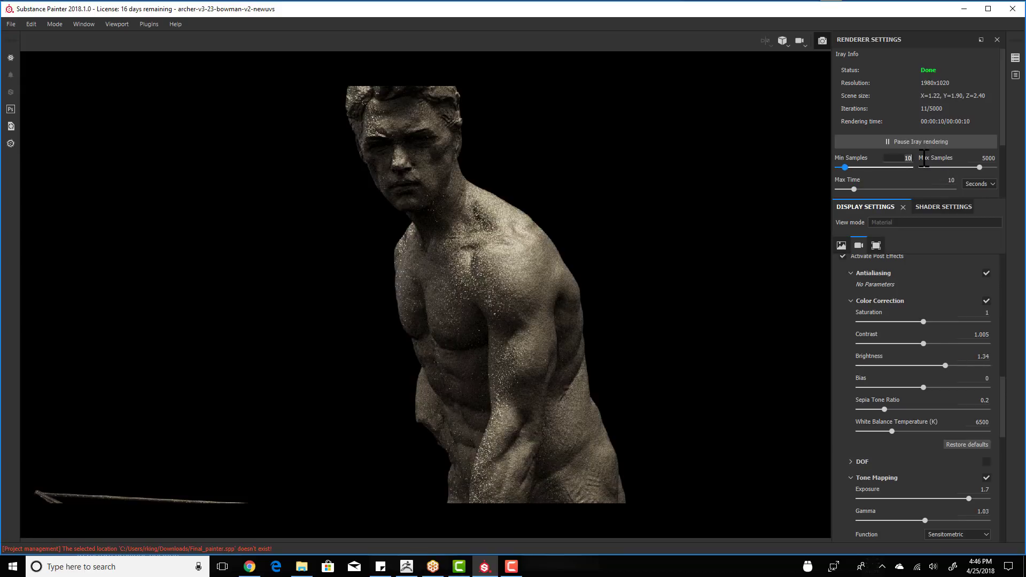
{"action": "left_click", "coordinate": [961, 181]}
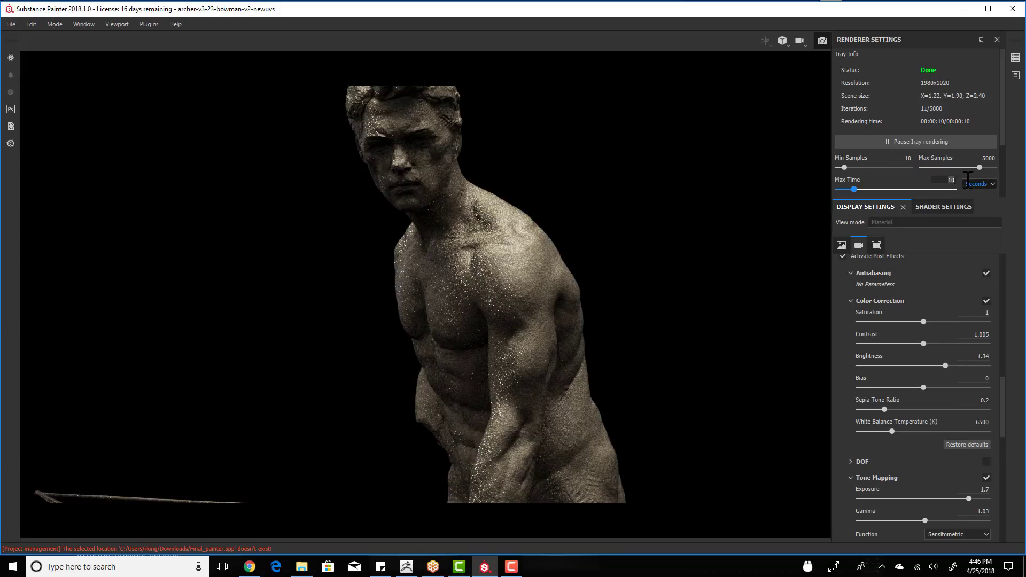
{"action": "type", "text": "8"}
{"action": "key", "text": "Return"}
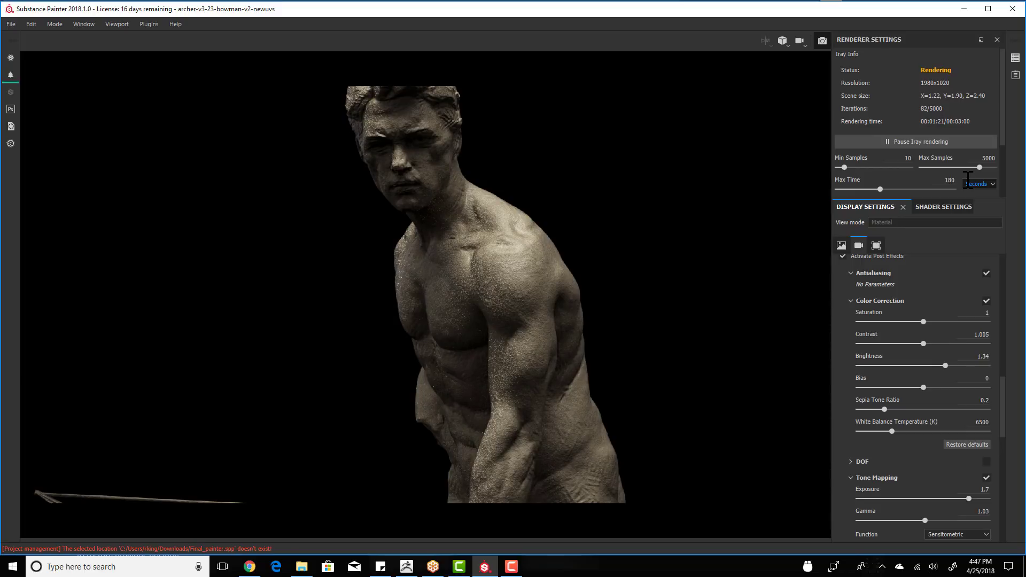
{"action": "key", "text": "ctrl+s"}
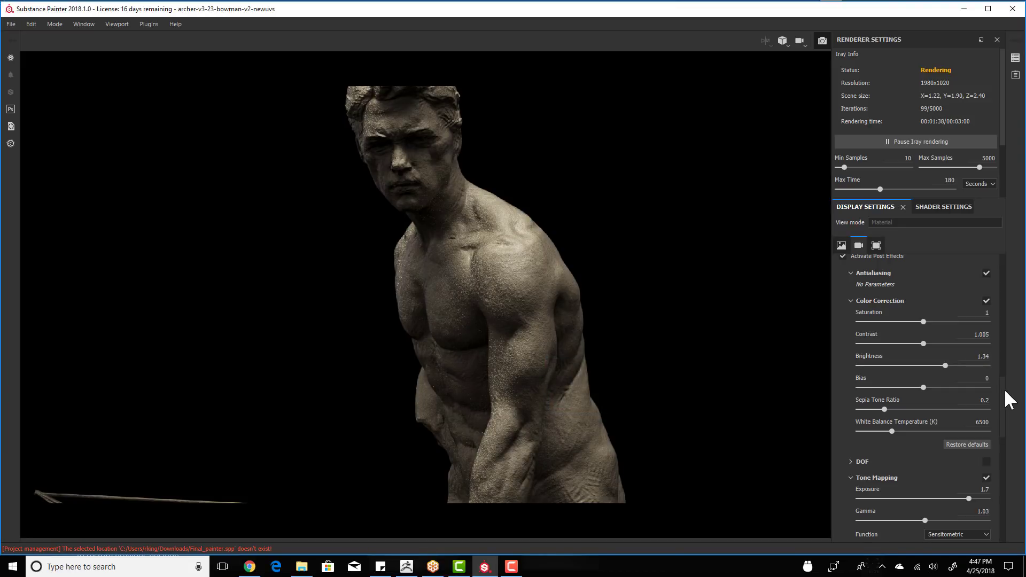
- Review the render's display settings from the camera and post effects back through the ground, dome and environment values
{"action": "left_click_drag", "start_coordinate": [1002, 394], "coordinate": [1004, 377]}
{"action": "scroll", "coordinate": [1006, 368], "scroll_direction": "up", "scroll_amount": 4}
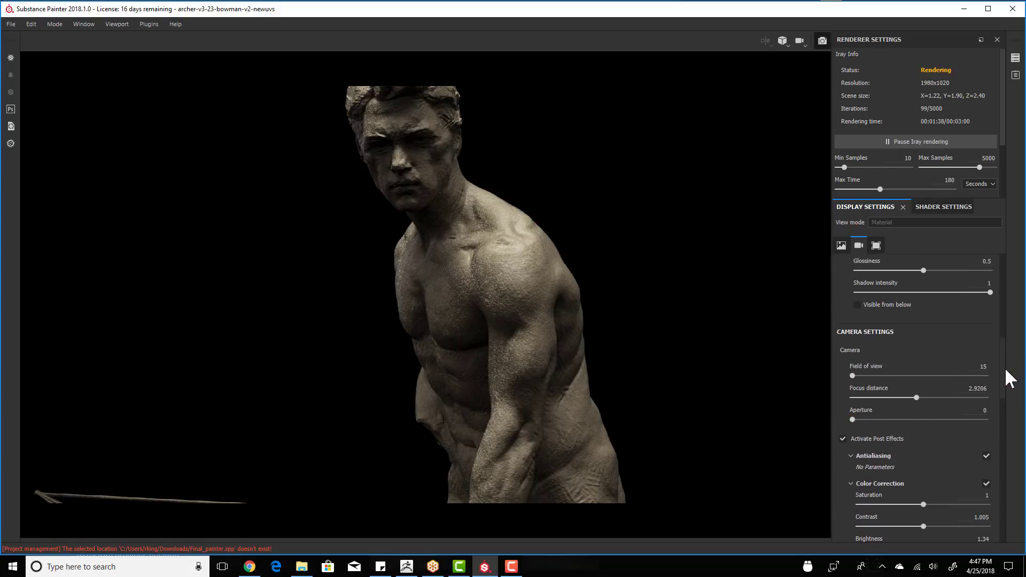
{"action": "scroll", "coordinate": [1007, 369], "scroll_direction": "up", "scroll_amount": 1}
{"action": "scroll", "coordinate": [1006, 362], "scroll_direction": "up", "scroll_amount": 1}
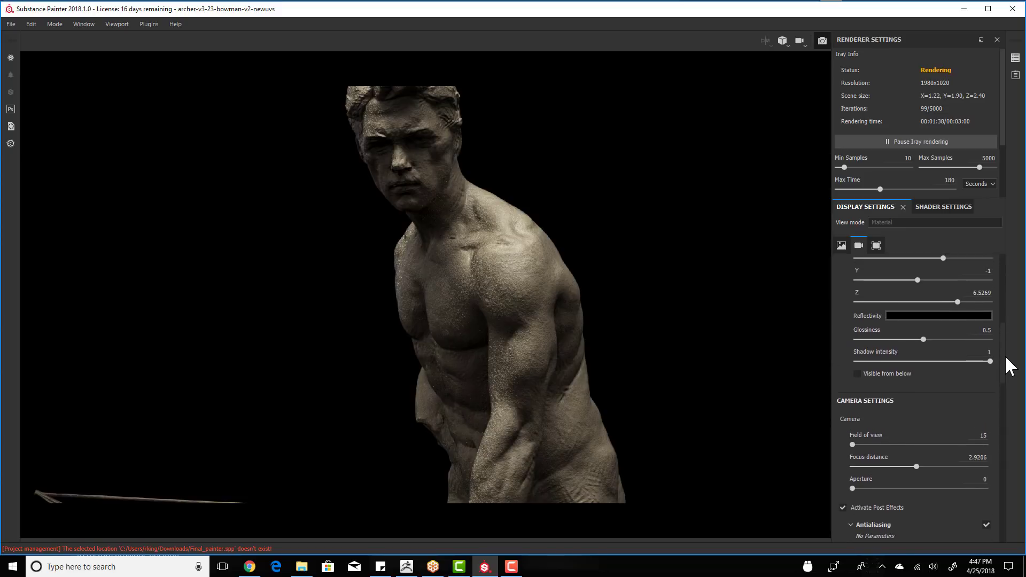
{"action": "scroll", "coordinate": [1009, 358], "scroll_direction": "up", "scroll_amount": 3}
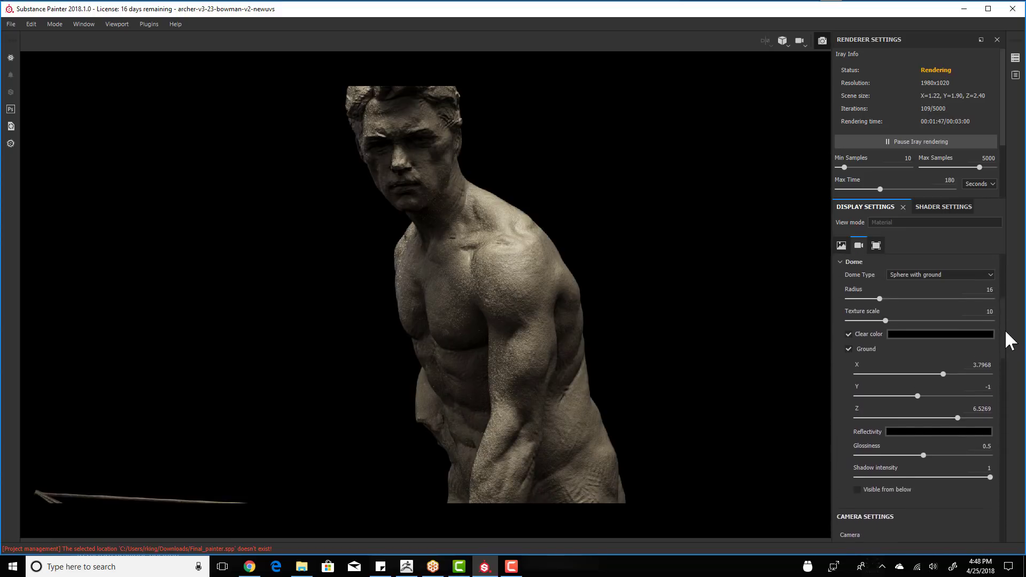
{"action": "scroll", "coordinate": [1008, 335], "scroll_direction": "up", "scroll_amount": 1}
{"action": "scroll", "coordinate": [1011, 330], "scroll_direction": "up", "scroll_amount": 2}
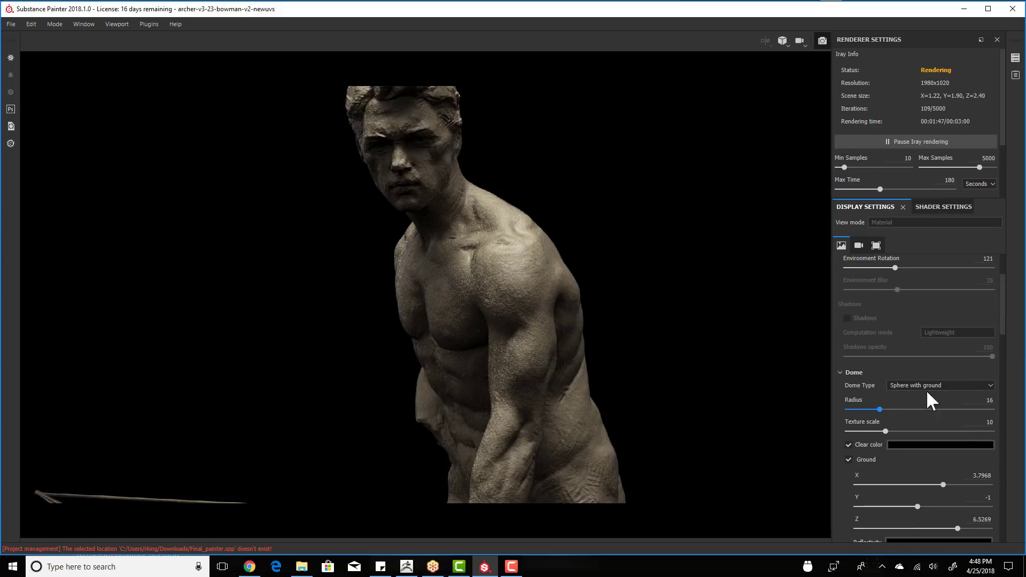
{"action": "scroll", "coordinate": [1002, 302], "scroll_direction": "up", "scroll_amount": 2}
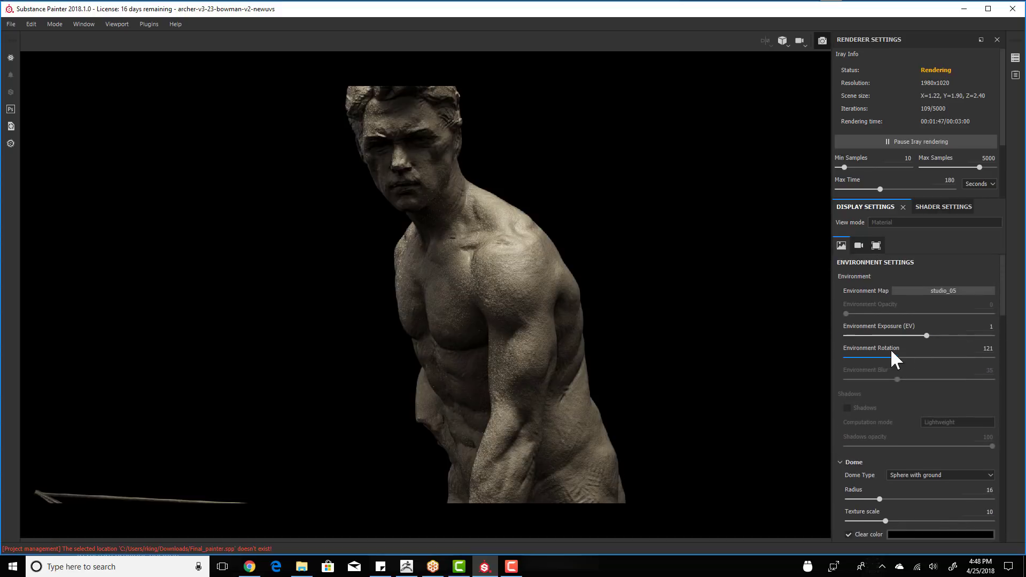